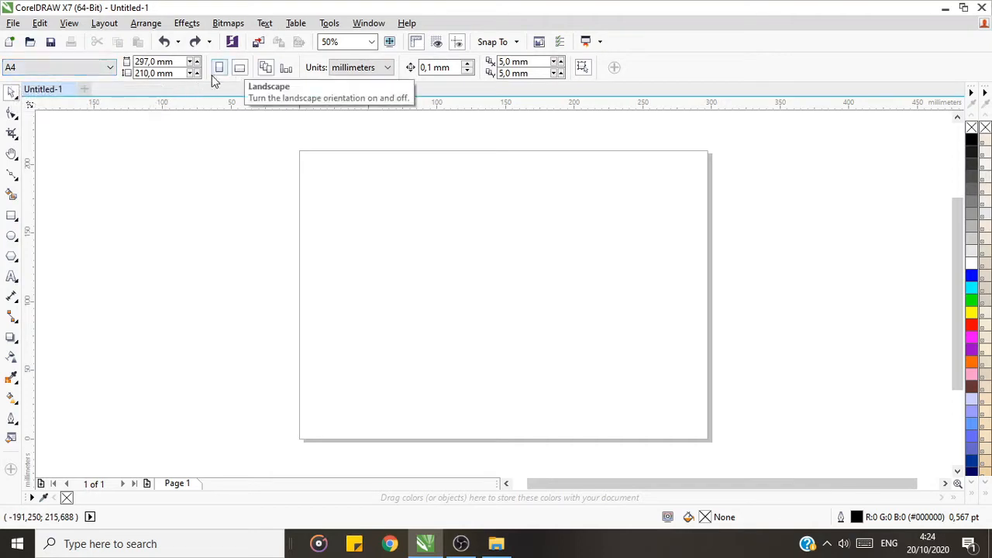
Step: Draw a closed narrow triangle about 79 mm wide and 173 mm tall with the Bézier tool and move it fully onto the page
click(11, 179)
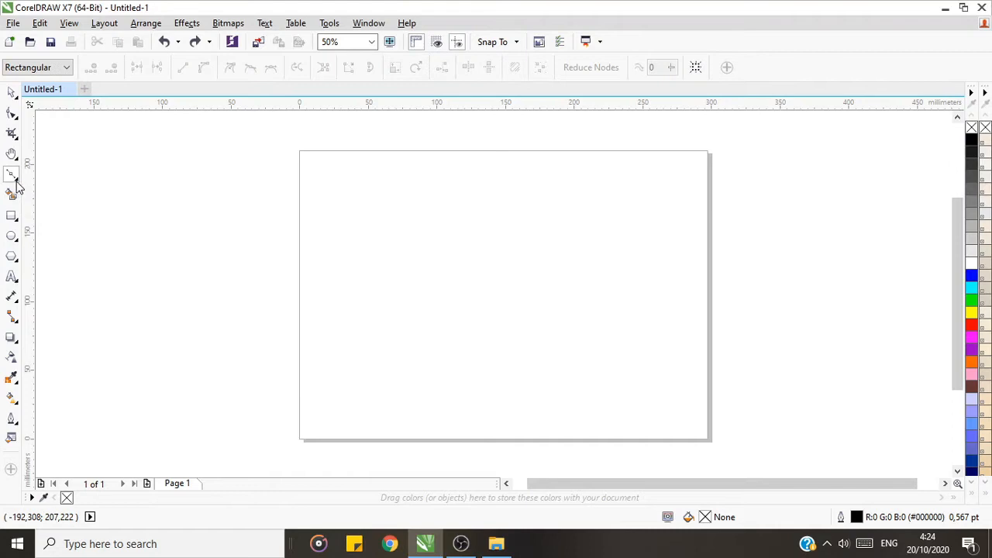
click(14, 179)
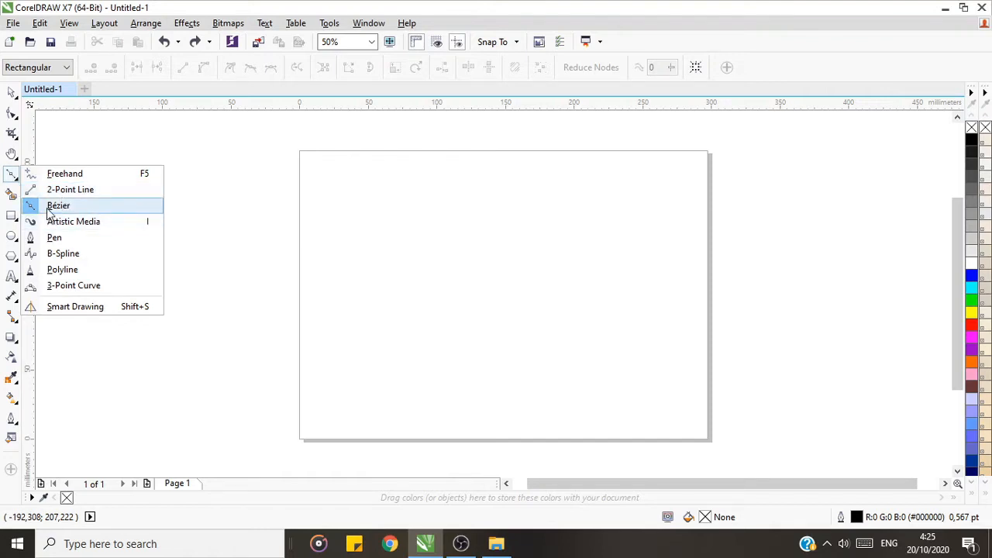
click(49, 211)
click(398, 359)
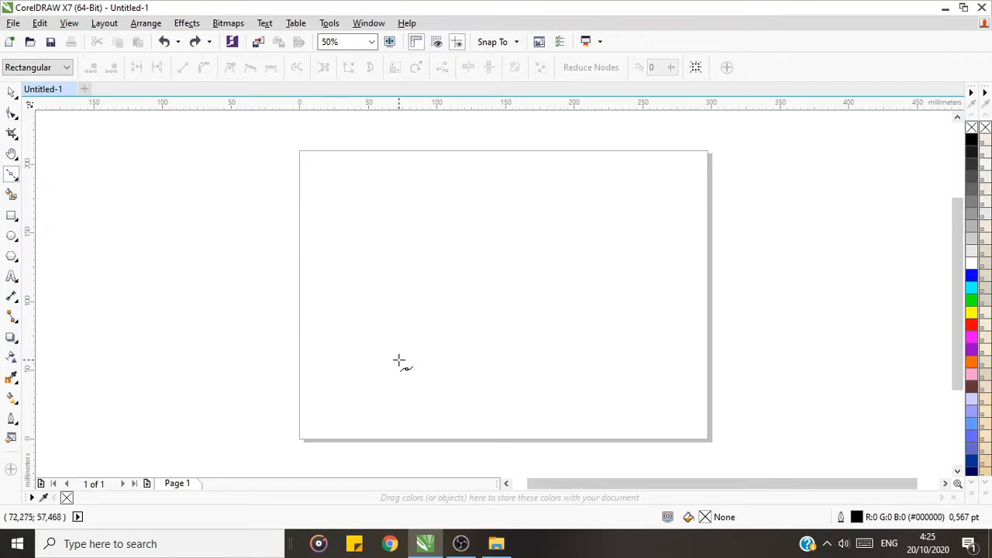
click(508, 361)
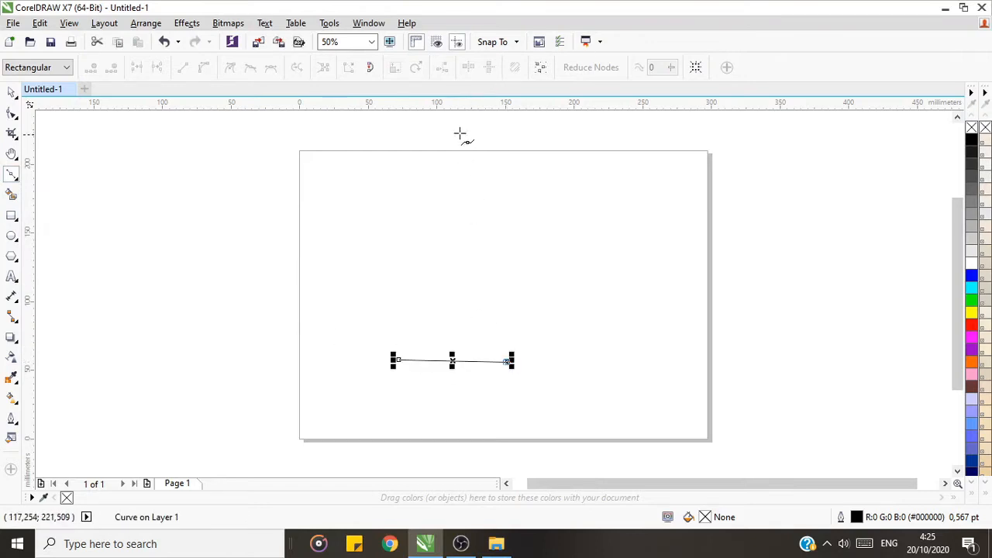
click(454, 125)
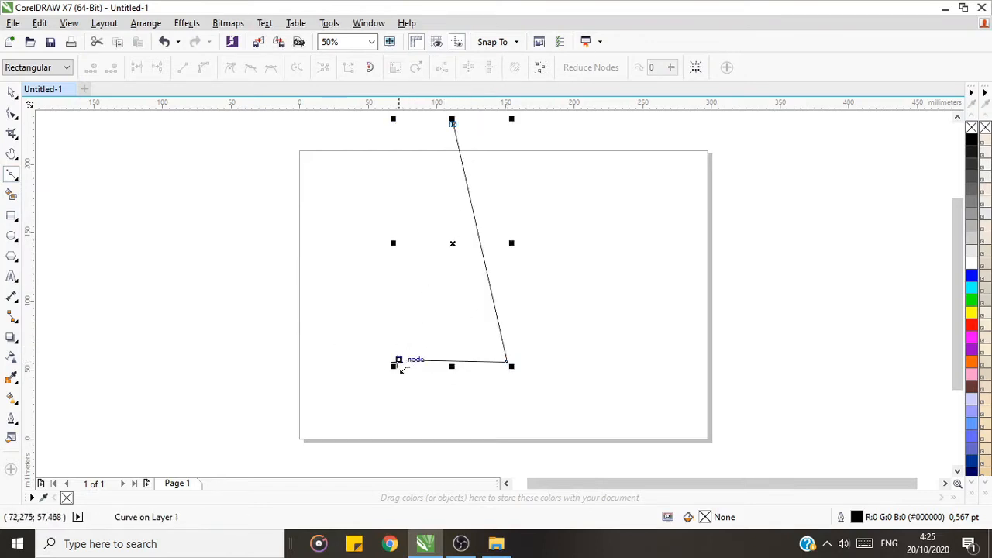
click(399, 360)
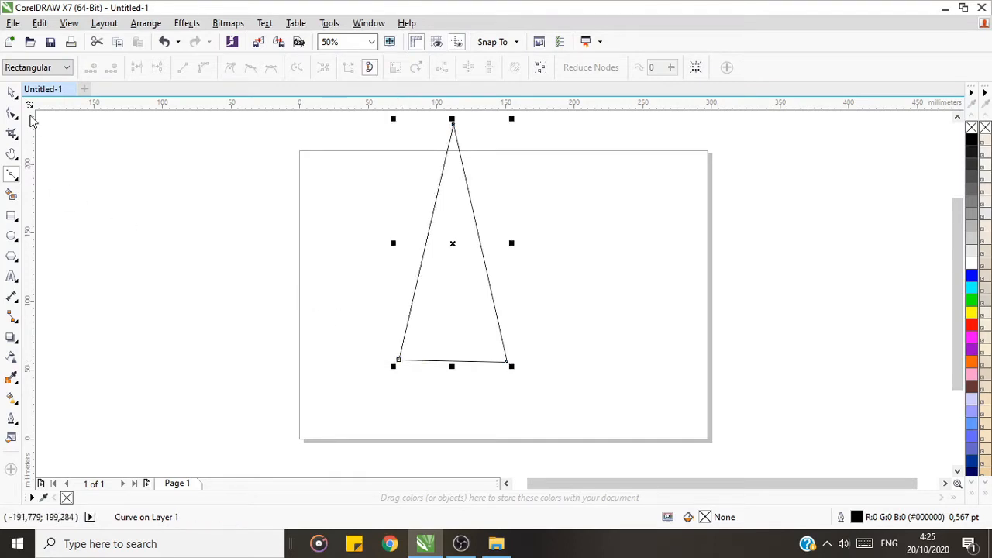
click(13, 96)
drag(450, 246, 465, 293)
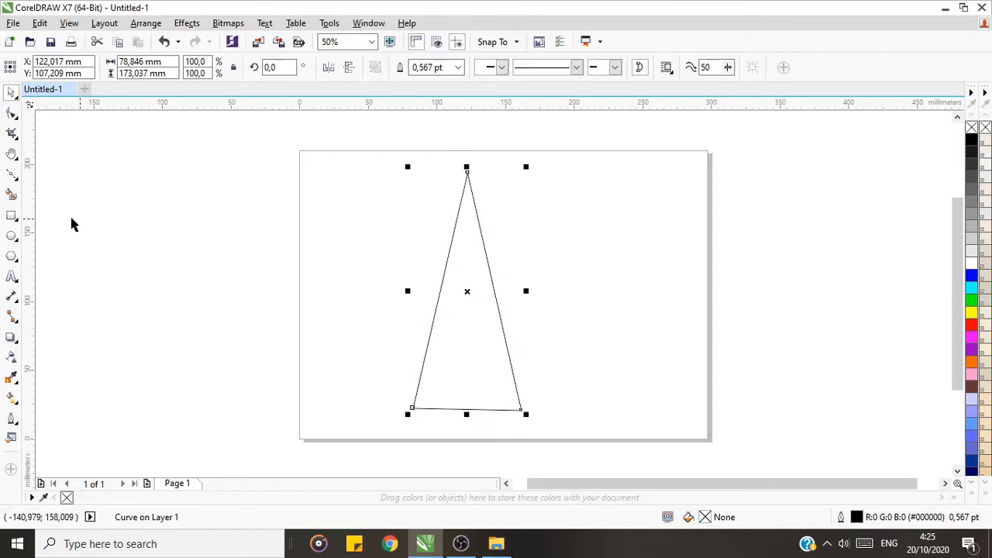
Step: Spread the triangle's two base nodes outward to about 109 mm wide with a level base, and shift the triangle toward the page centre
click(12, 114)
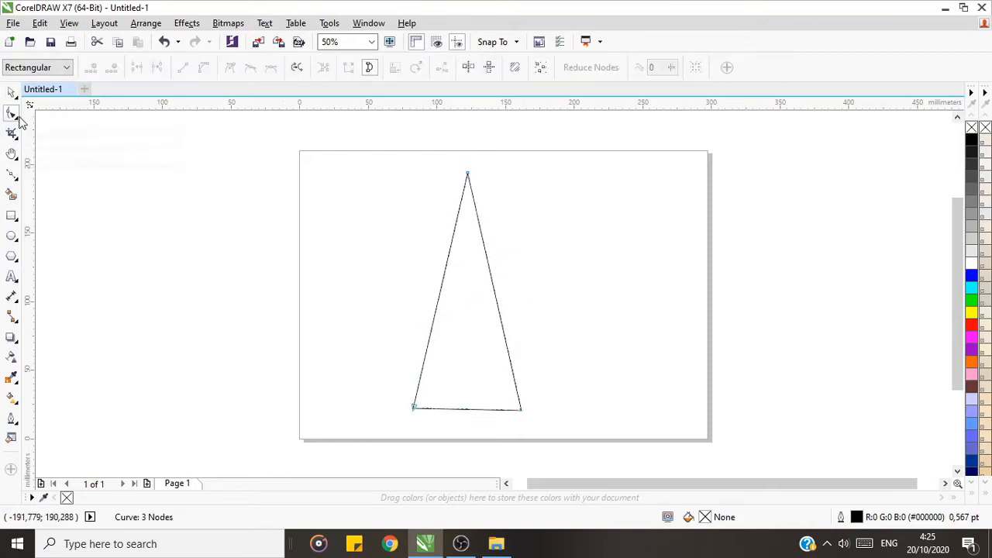
click(520, 410)
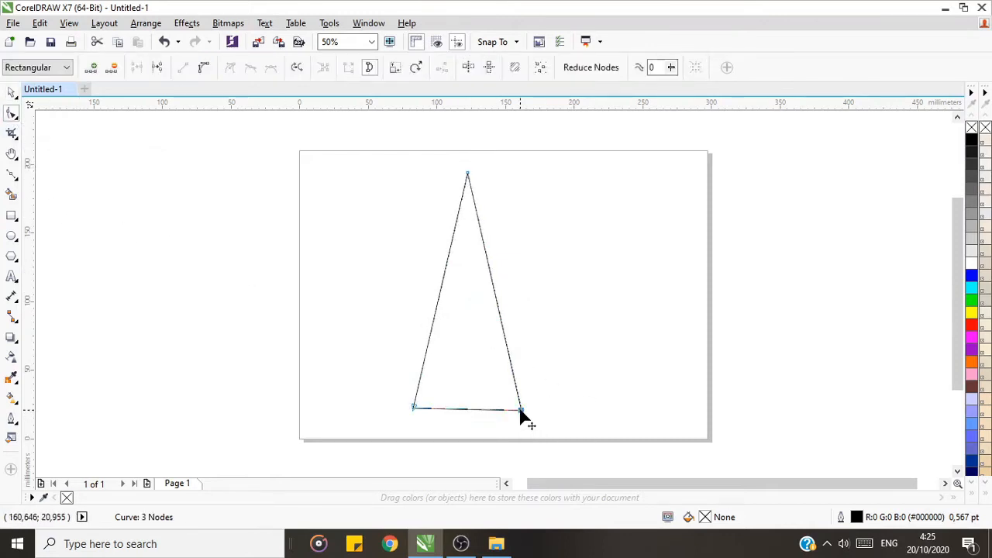
drag(520, 409, 546, 408)
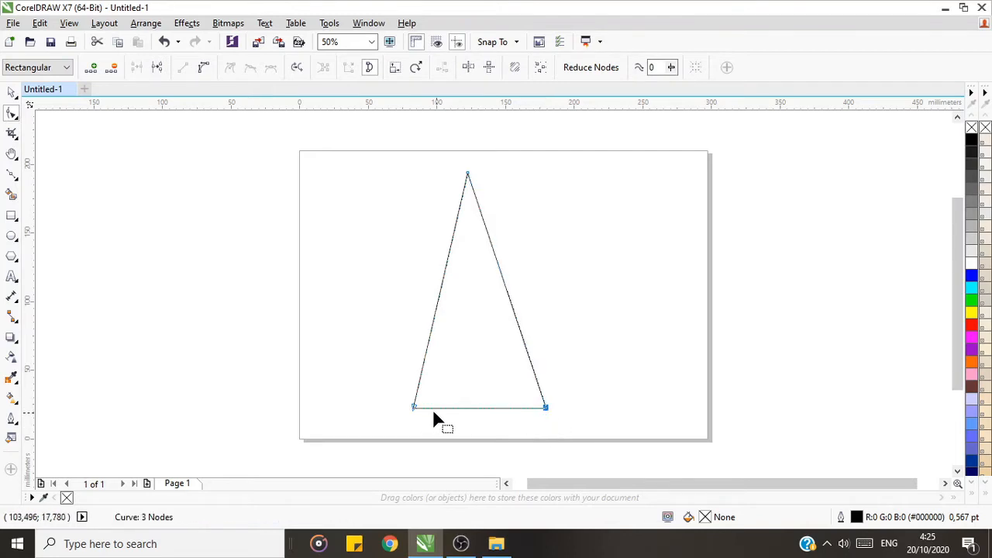
drag(412, 408, 398, 407)
click(468, 175)
key(space)
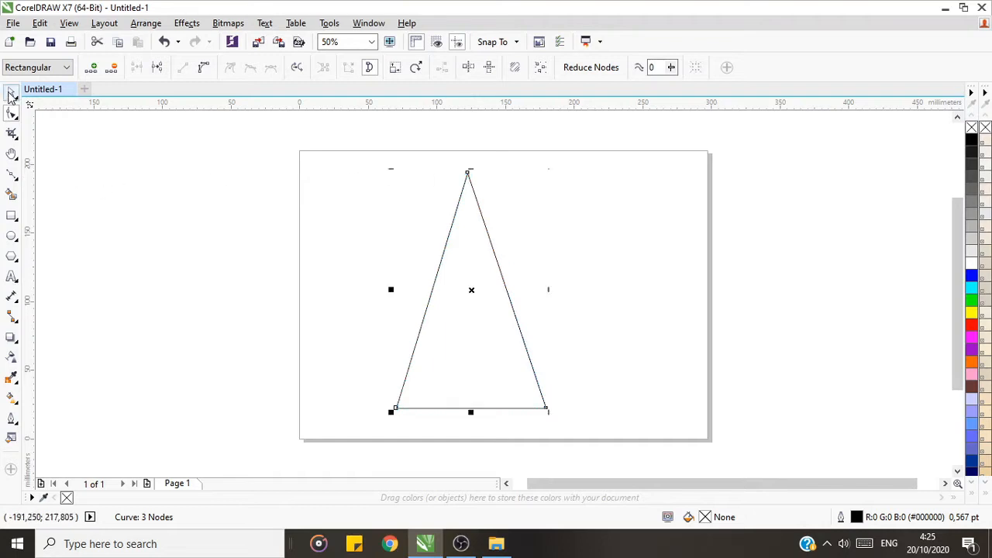
drag(474, 301, 498, 290)
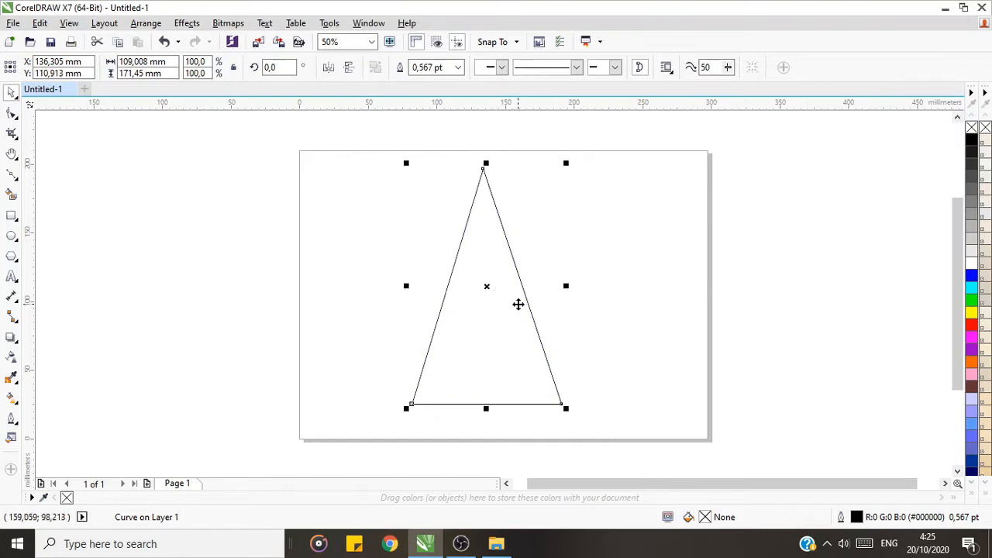
Step: Raise the apex node, narrow the base to make a spike about 24 mm wide and 204 mm tall, and centre it on the page
click(11, 113)
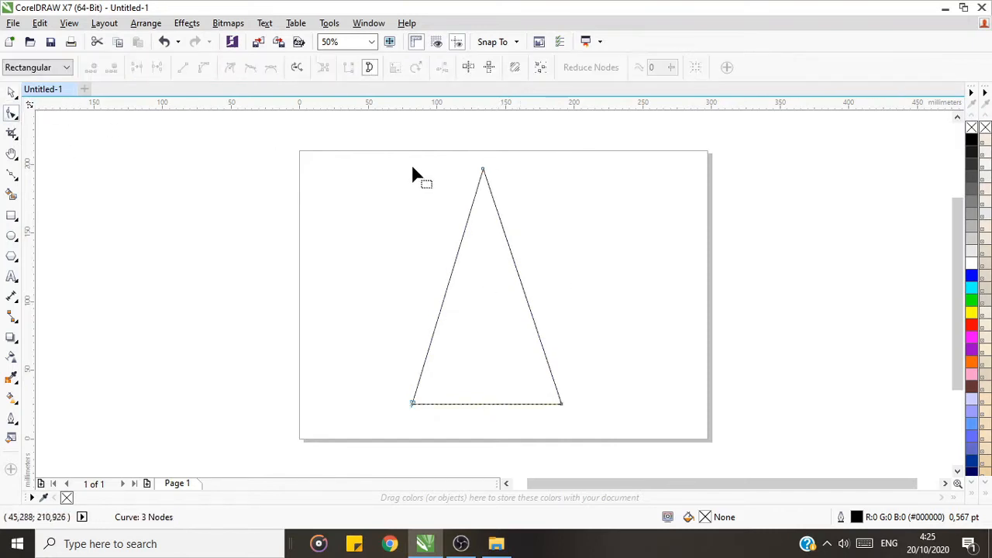
drag(481, 170, 485, 125)
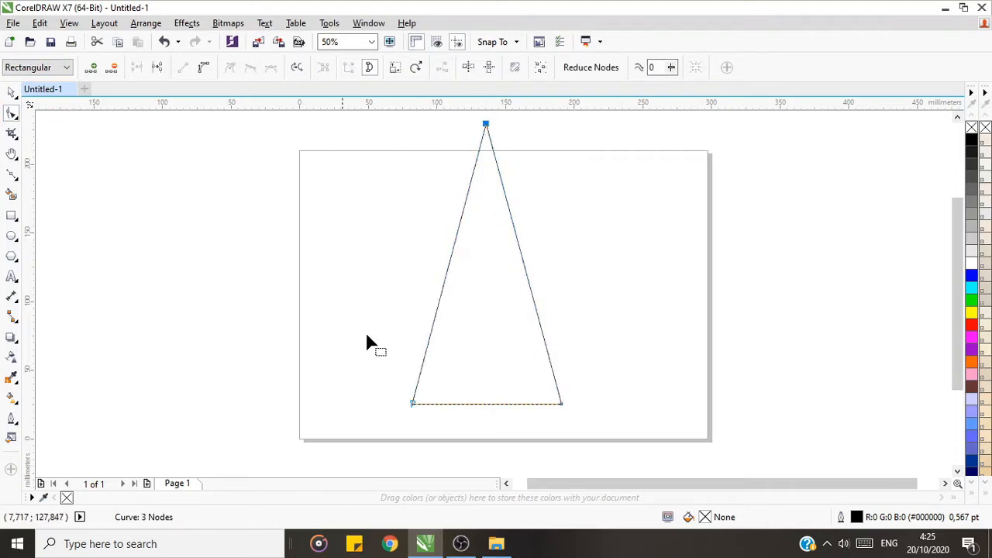
drag(412, 403, 444, 403)
drag(561, 404, 502, 404)
click(501, 403)
click(12, 92)
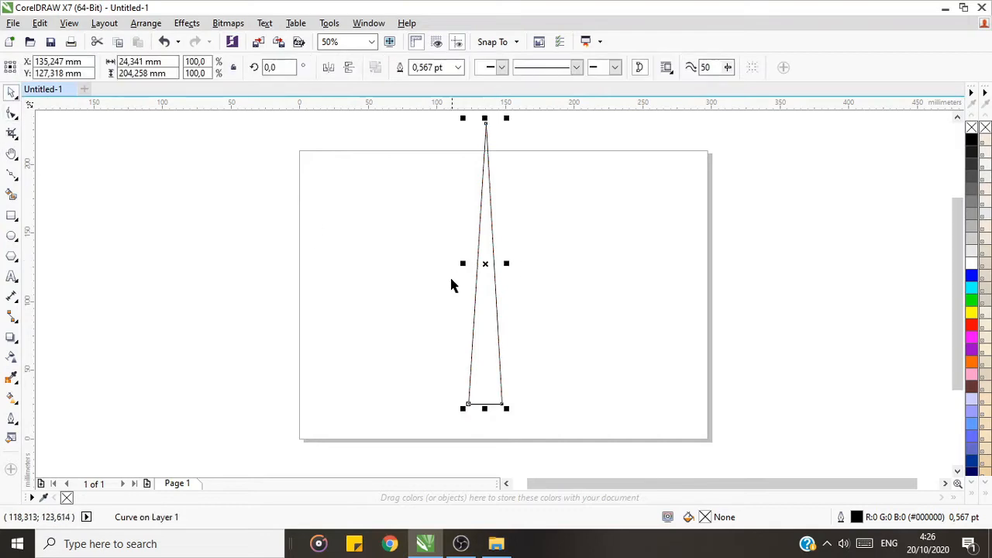
drag(486, 265, 475, 280)
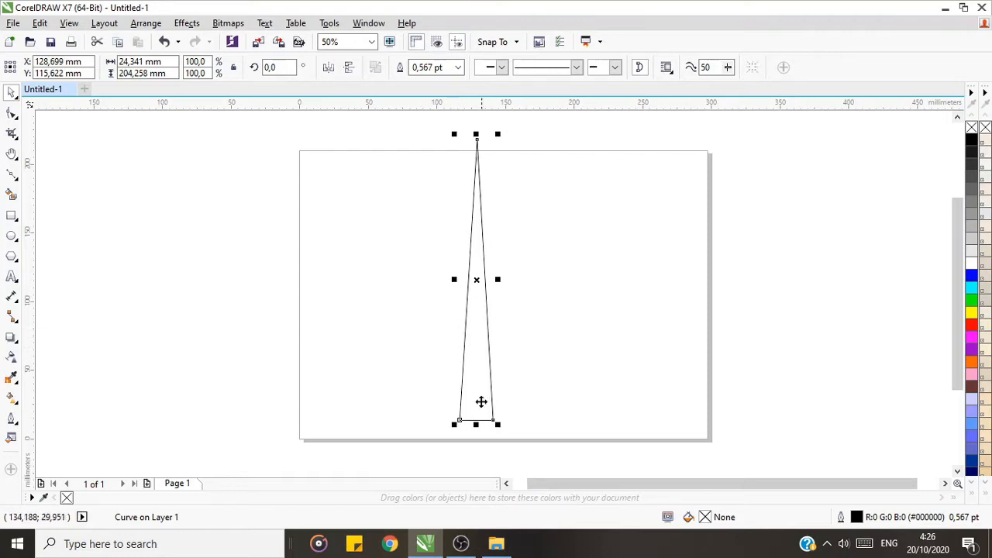
drag(478, 279, 496, 293)
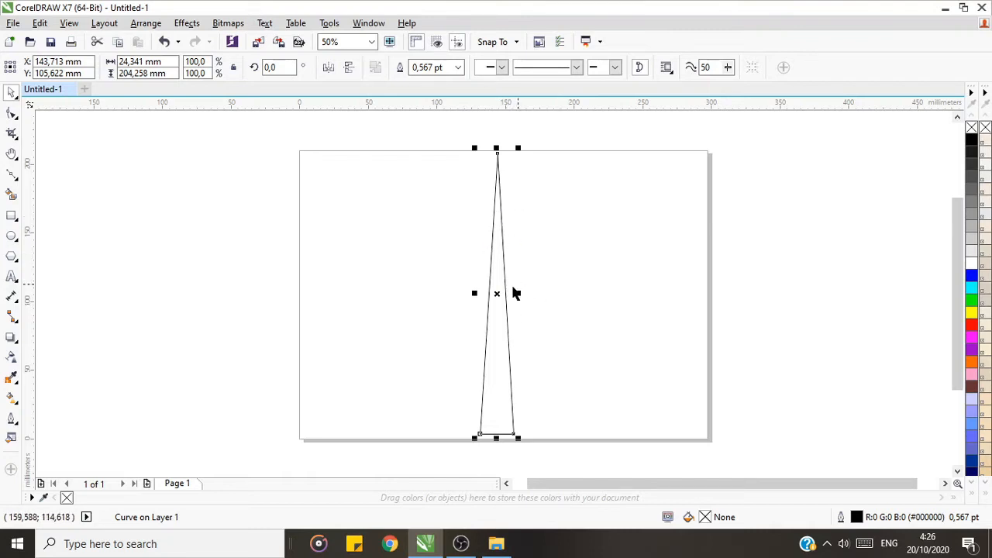
Step: Convert the spike's right side to a curve and bend it into an S, inward near the tip and outward near the base
click(10, 114)
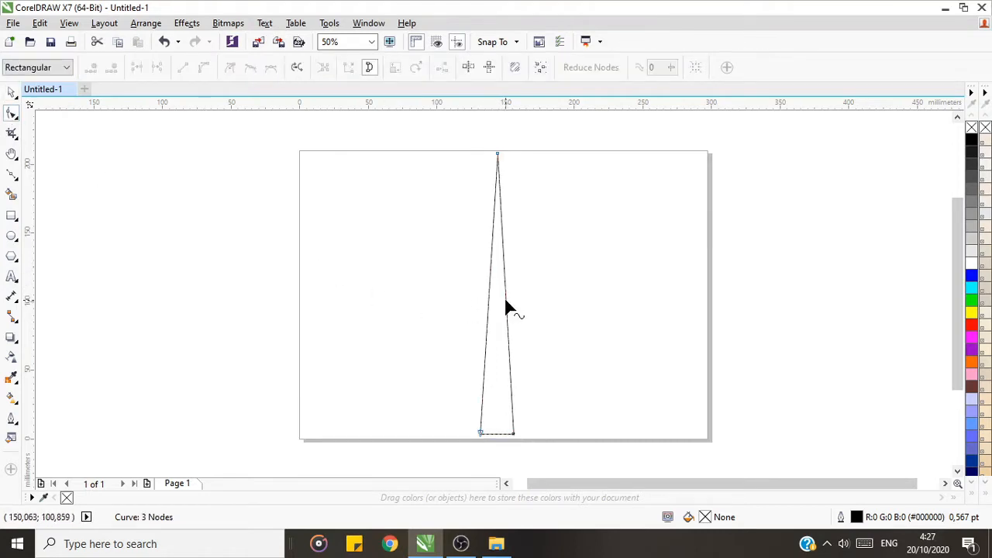
click(505, 299)
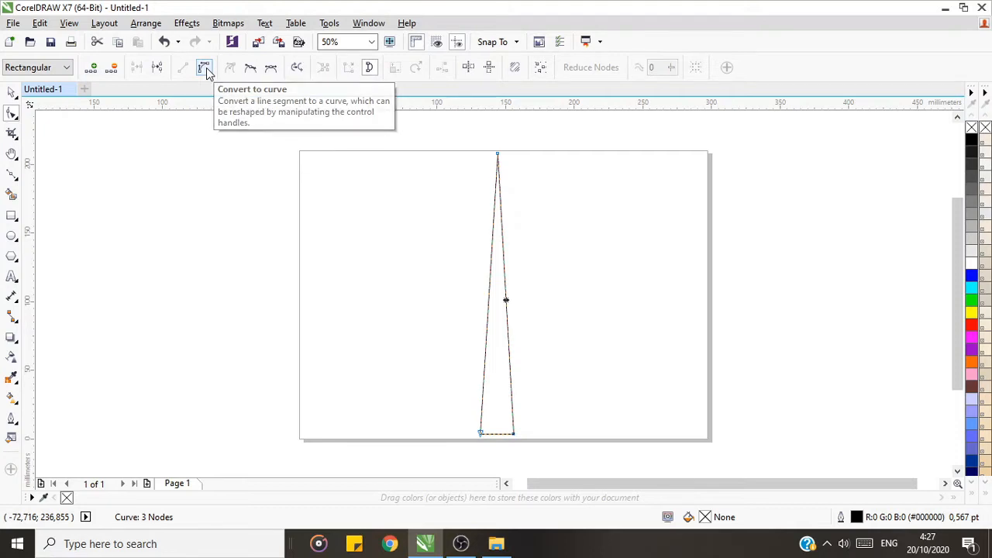
click(205, 69)
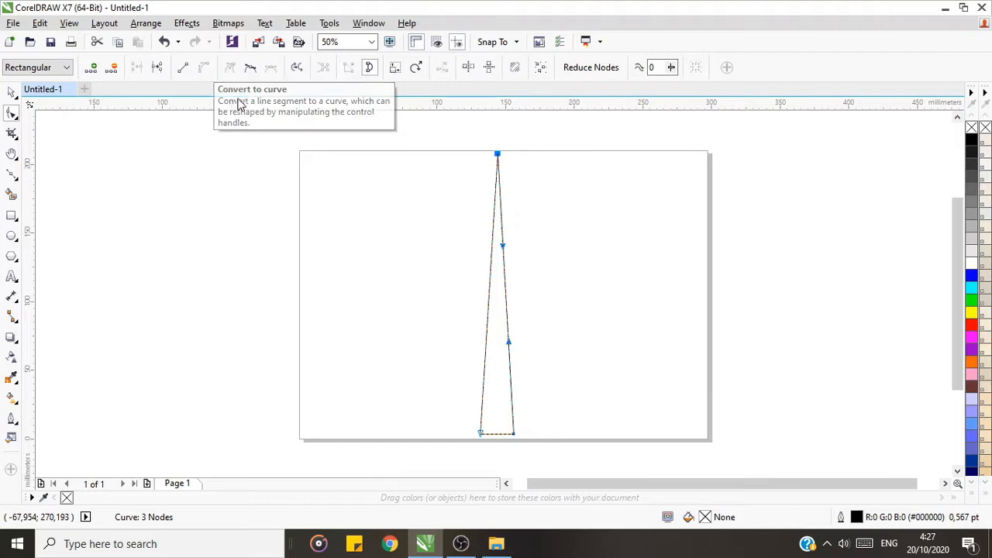
drag(503, 247, 447, 200)
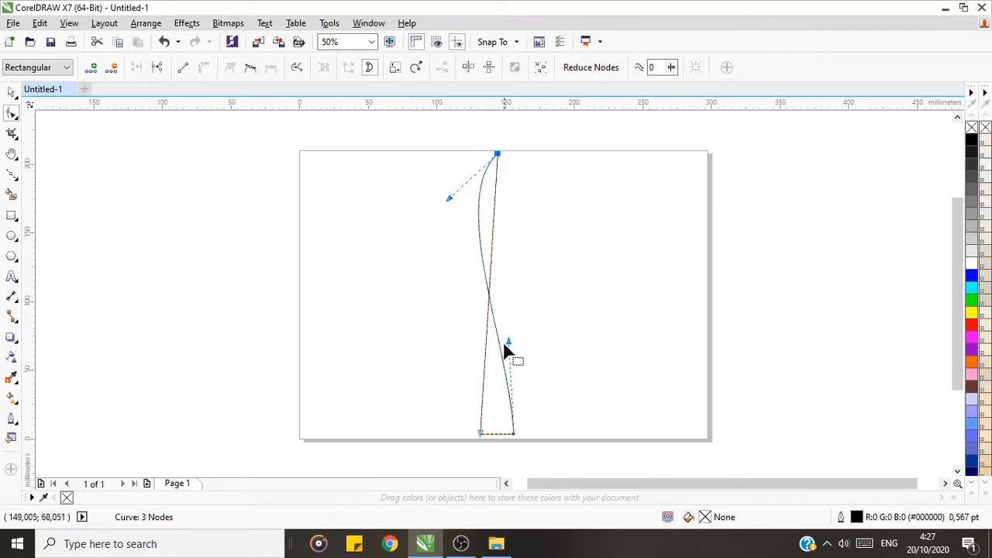
drag(508, 342, 555, 304)
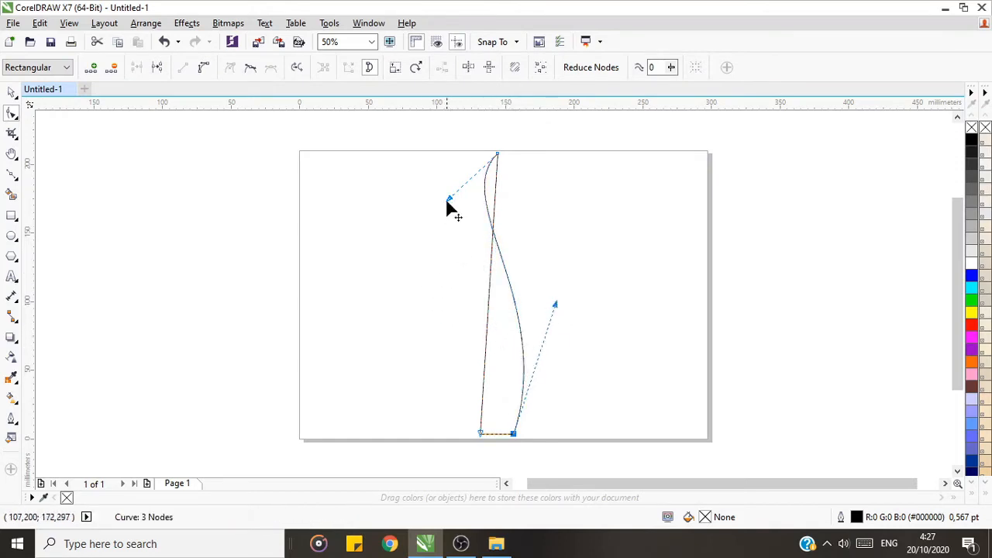
drag(446, 201, 439, 200)
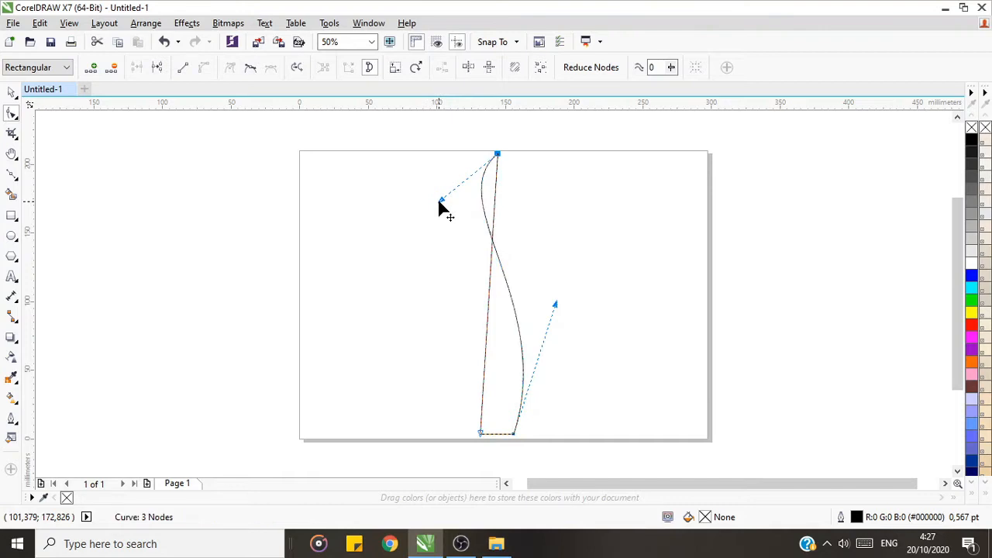
Step: Convert the spike's straight left side to a curve and bow it widely outward to form a leaf shape
click(486, 322)
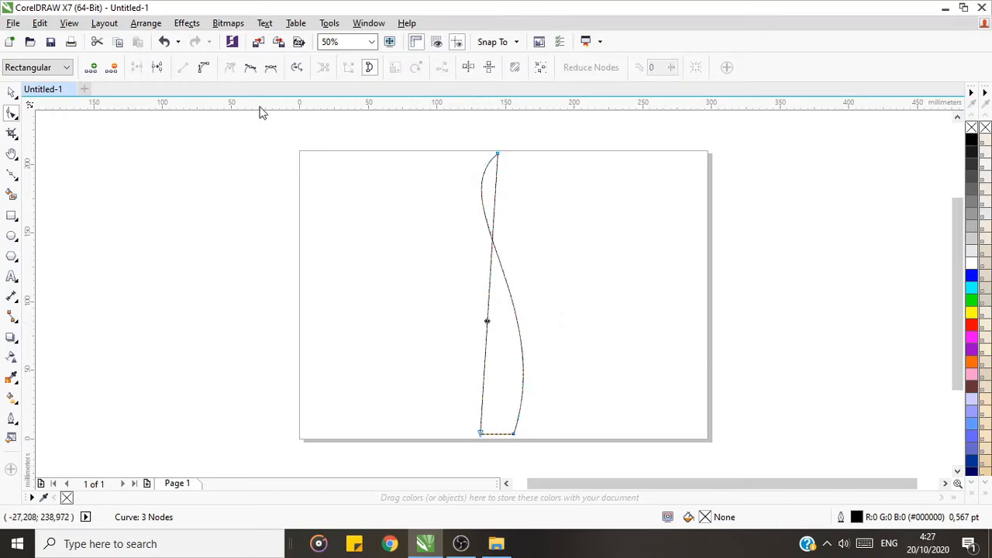
click(201, 68)
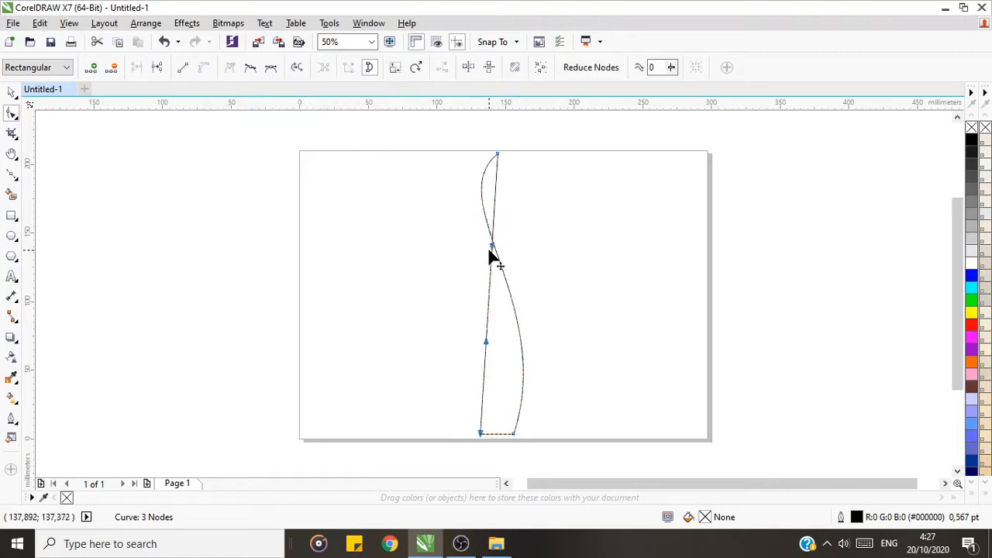
drag(492, 249, 381, 286)
drag(486, 341, 398, 383)
drag(381, 286, 405, 243)
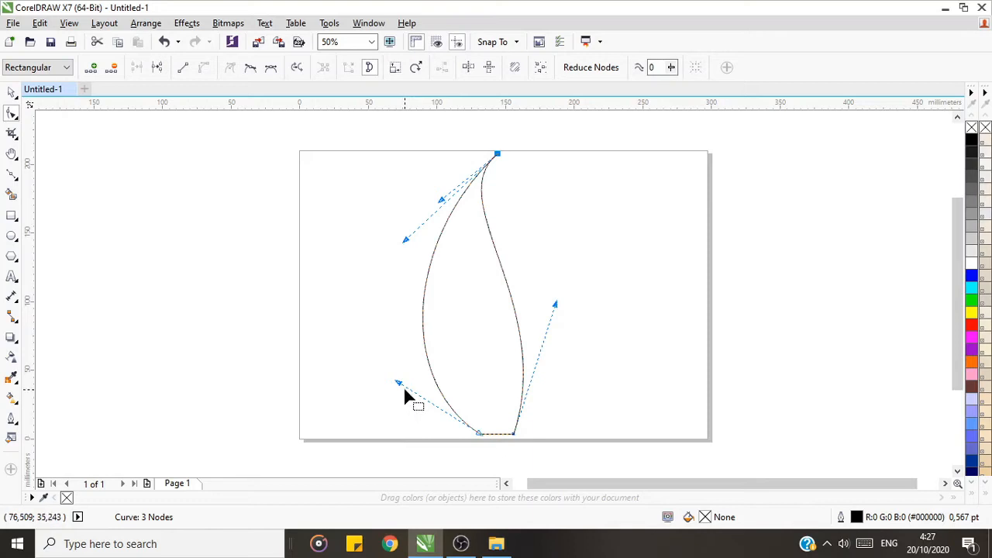
drag(397, 382, 391, 378)
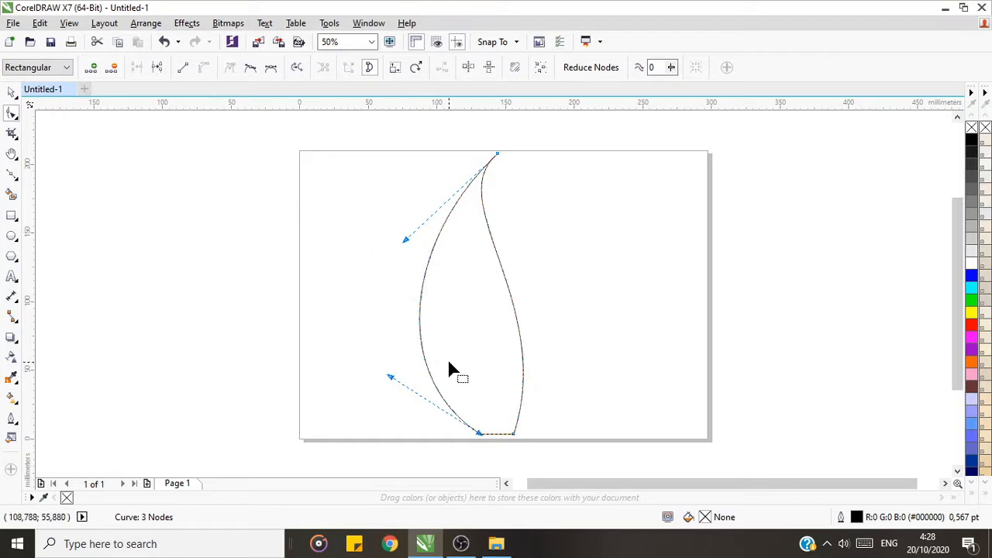
Step: Bow the lower part of the leaf's right side slightly further outward and deselect the shape
click(513, 434)
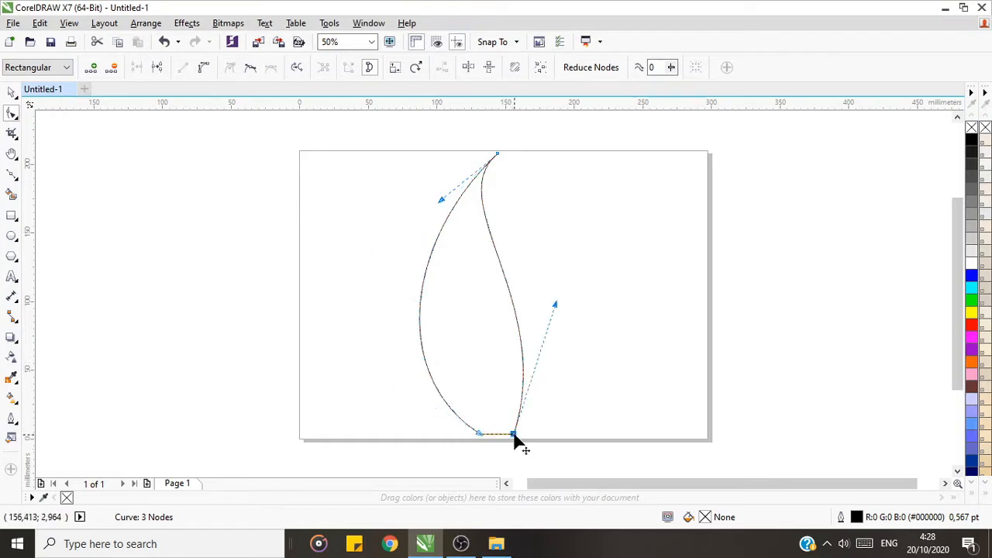
drag(557, 304, 562, 296)
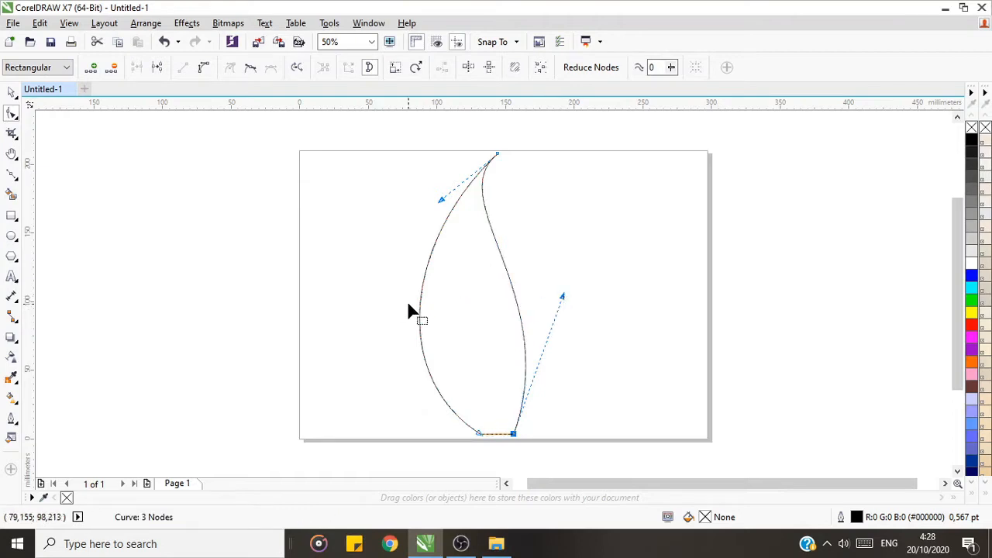
click(11, 93)
click(358, 373)
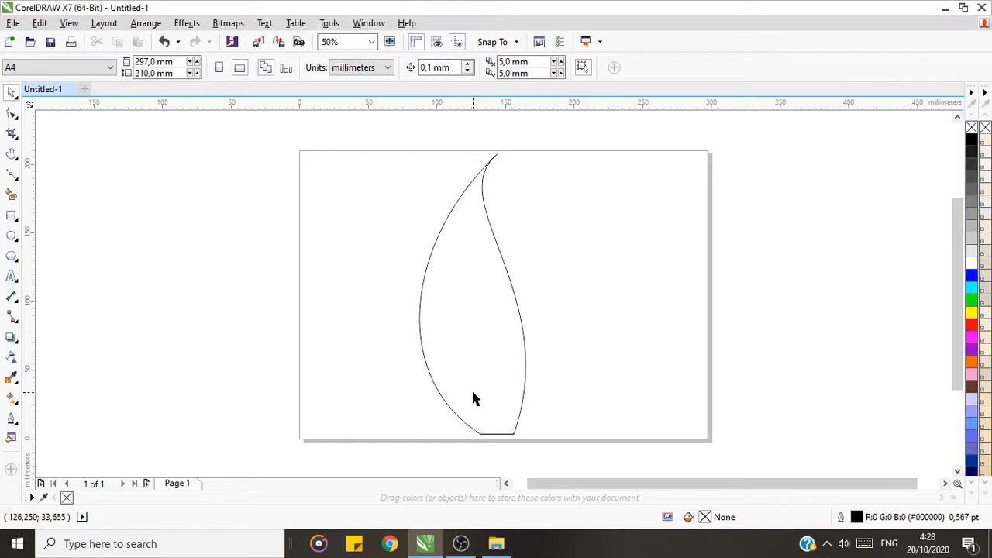
Step: Add a node in the middle of the leaf's base line and pull it up into the shape to form a pointed notch
click(11, 114)
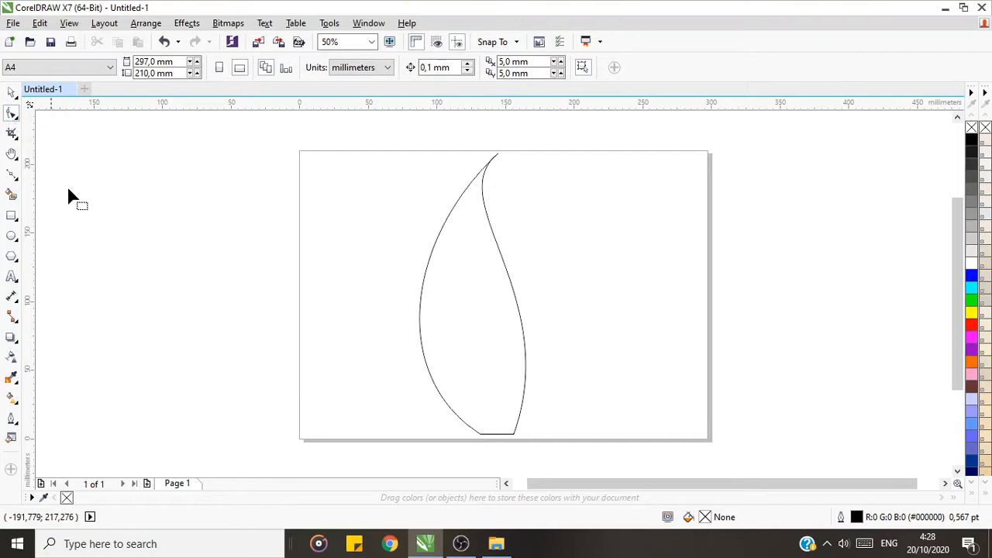
click(496, 437)
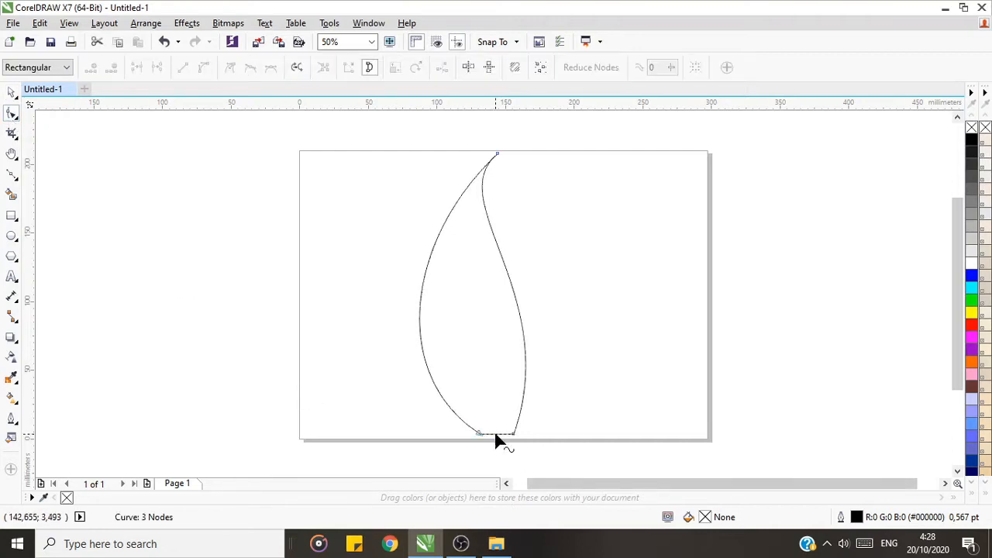
click(495, 435)
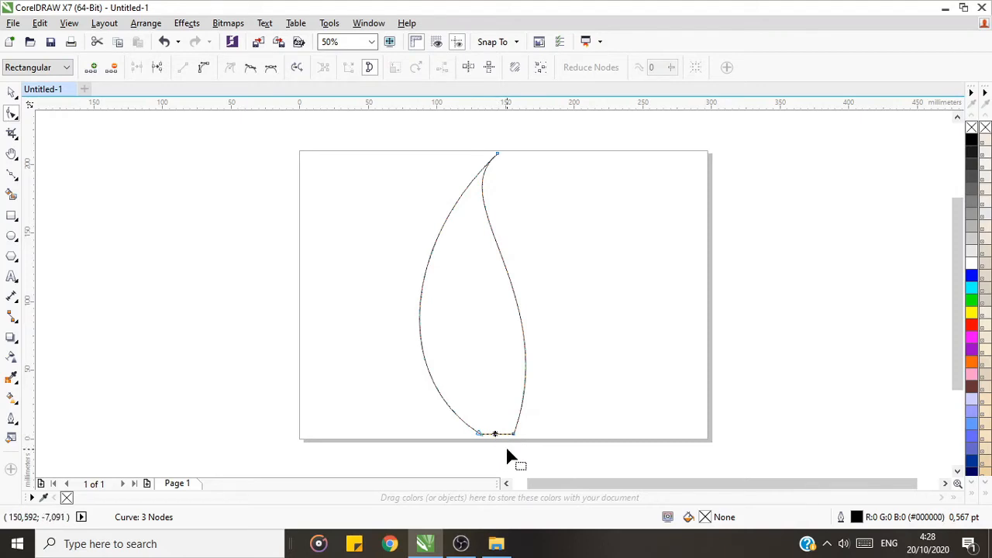
double_click(495, 434)
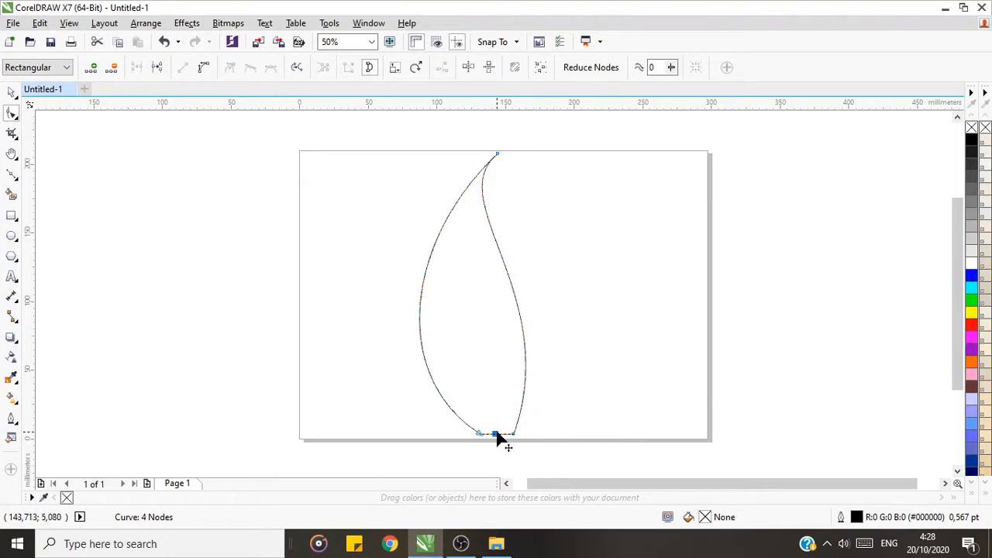
drag(497, 435, 482, 370)
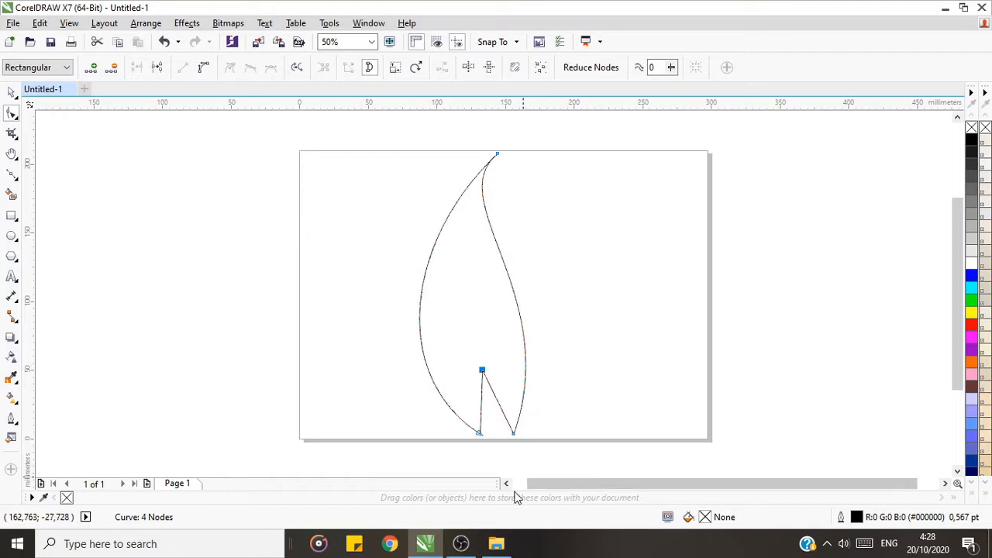
Step: Convert the notch's left side to a curve, bow it gently to the left, and shift the leaf's left base tip inward
click(482, 402)
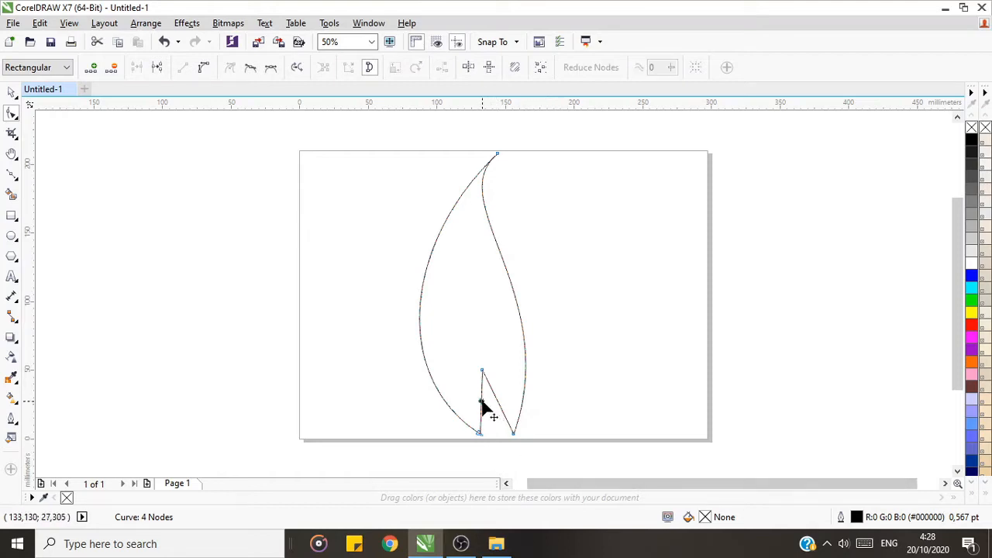
click(482, 371)
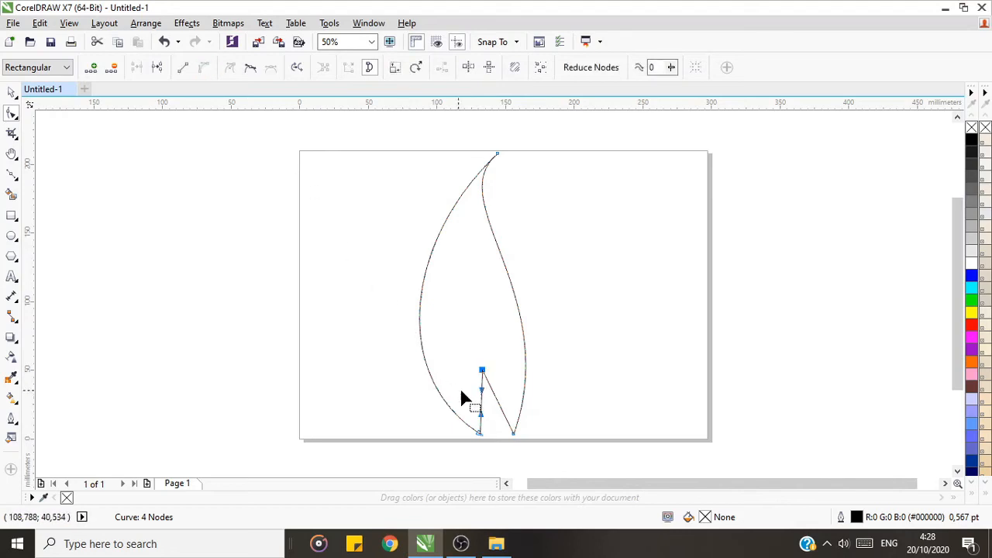
drag(481, 391, 465, 385)
drag(481, 436, 491, 433)
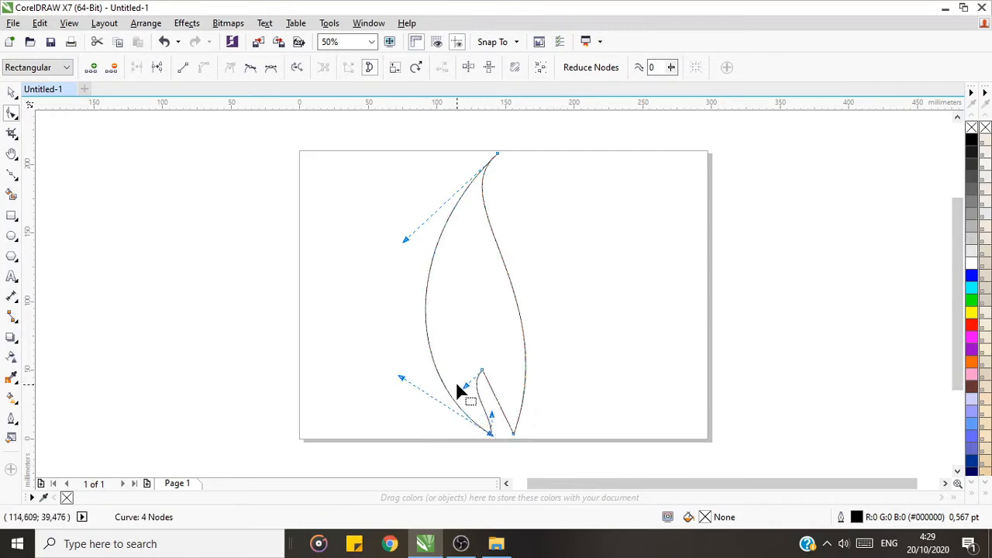
drag(463, 385, 478, 392)
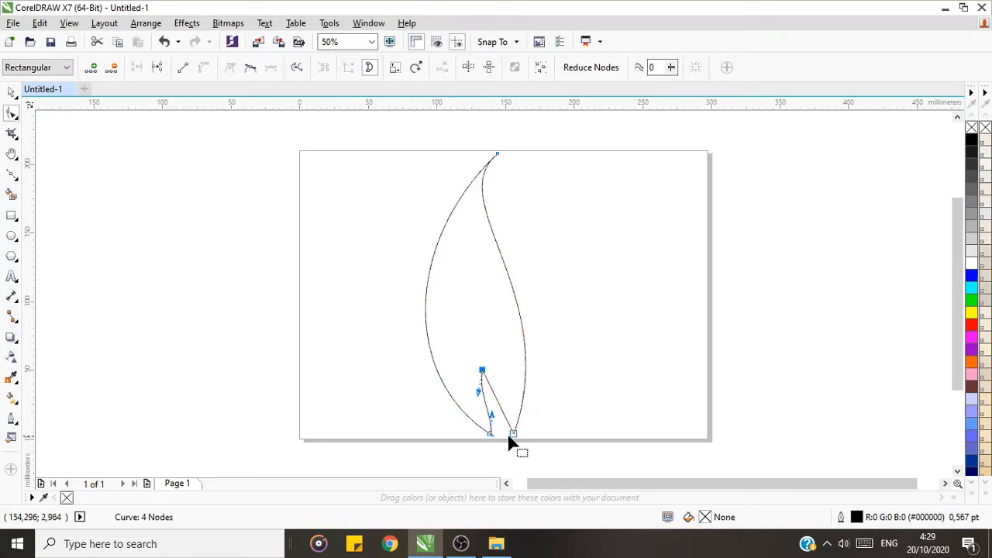
click(495, 434)
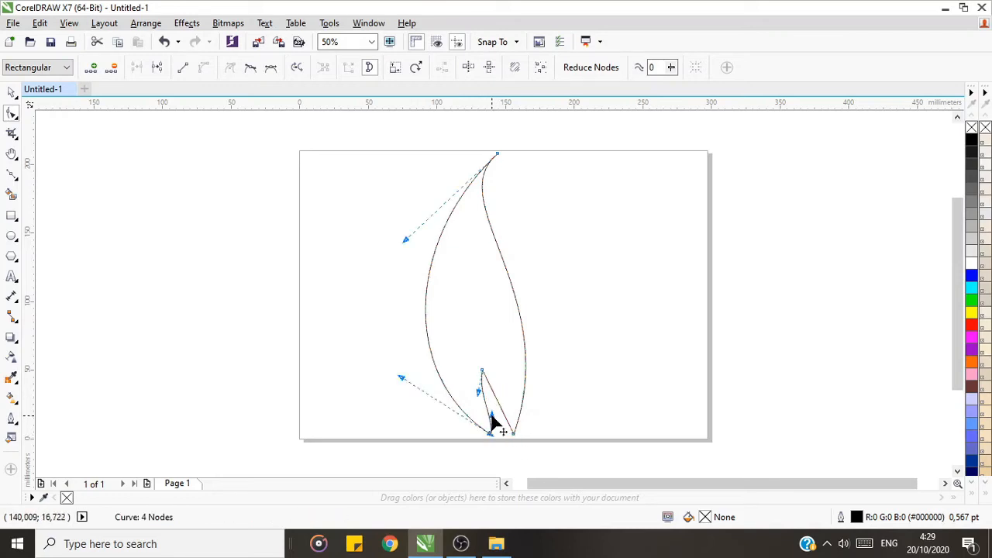
drag(491, 415, 487, 426)
Step: Convert the notch's right side to a curve, bow it down toward the notch's left side, and deselect the leaf
click(512, 434)
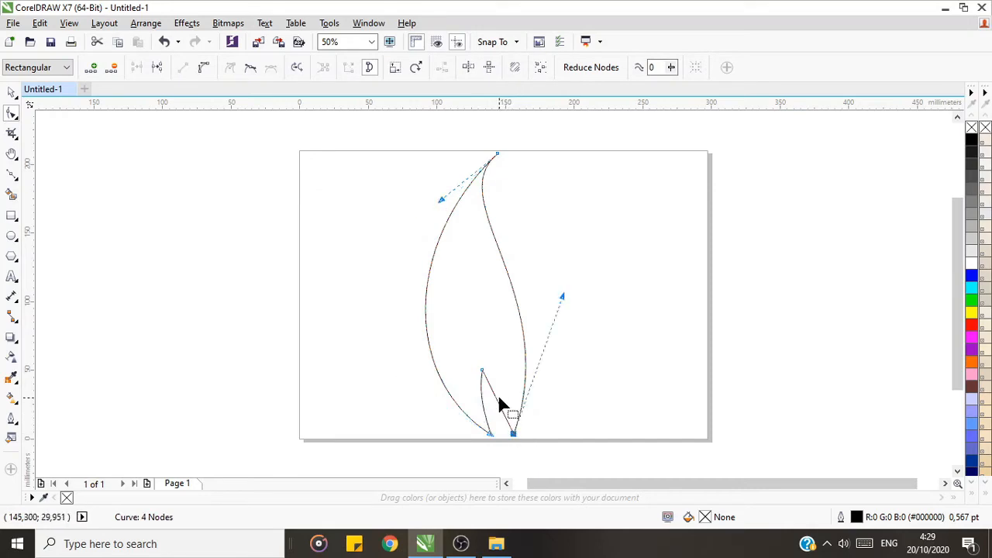
click(497, 399)
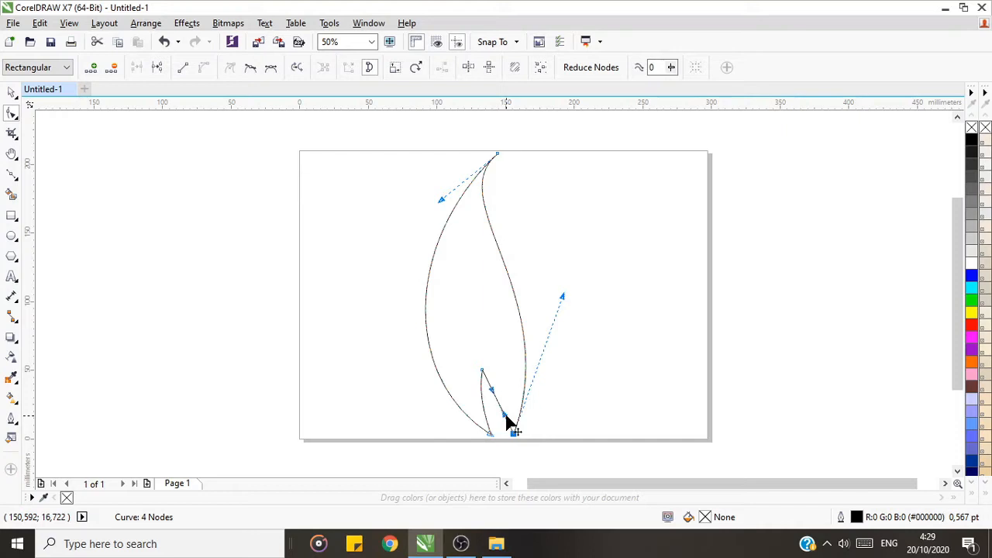
mouse_move(491, 390)
mouse_down()
mouse_move(485, 403)
mouse_move(501, 422)
mouse_move(488, 404)
mouse_up()
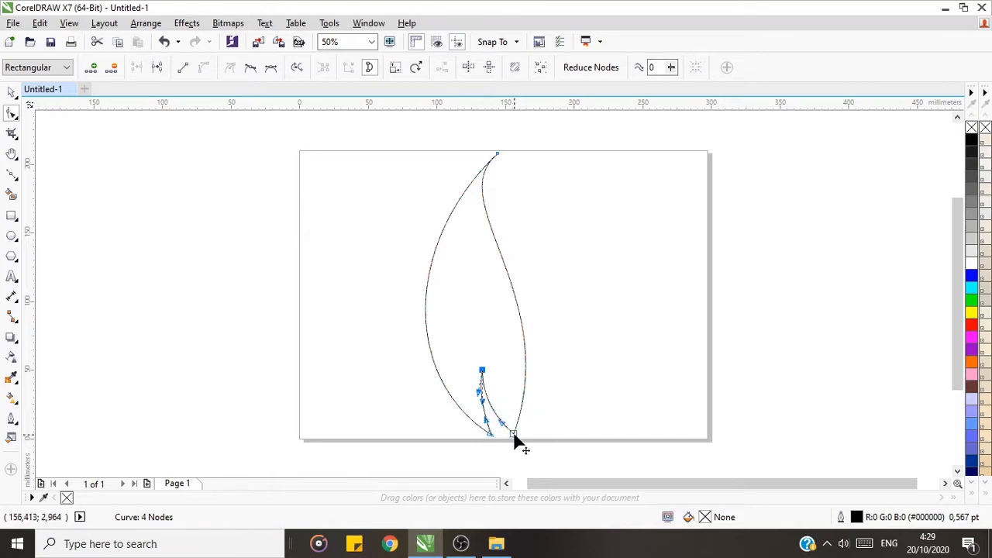
click(12, 94)
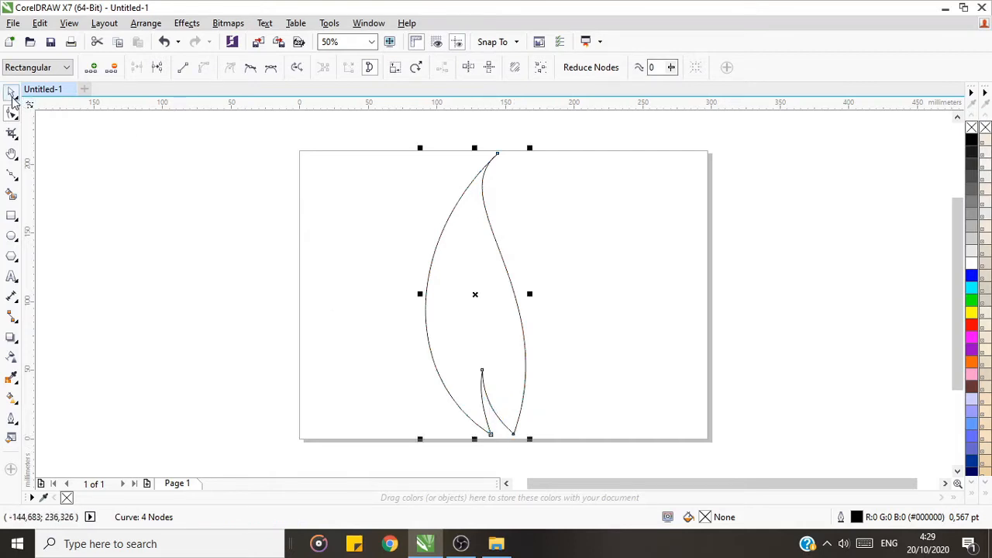
click(717, 365)
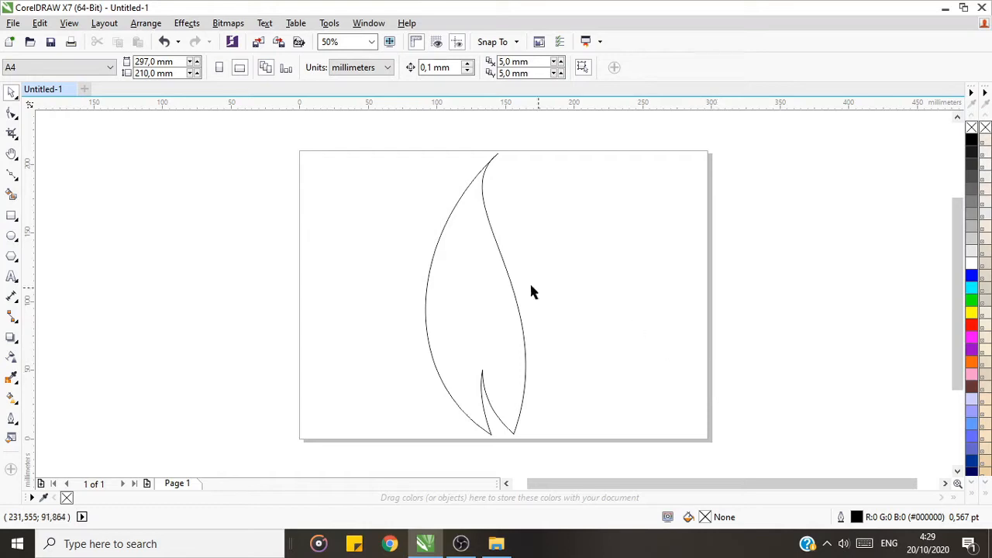
click(481, 269)
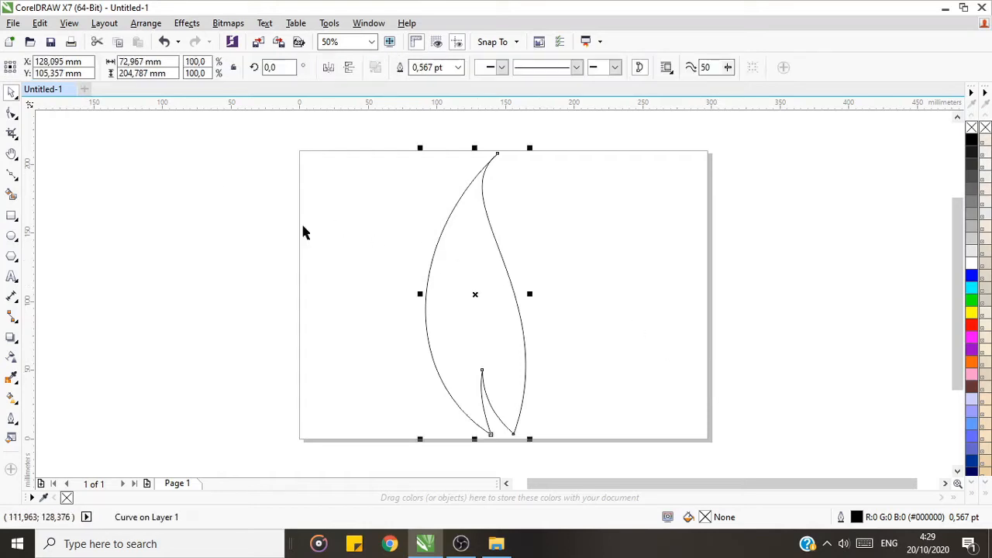
click(591, 299)
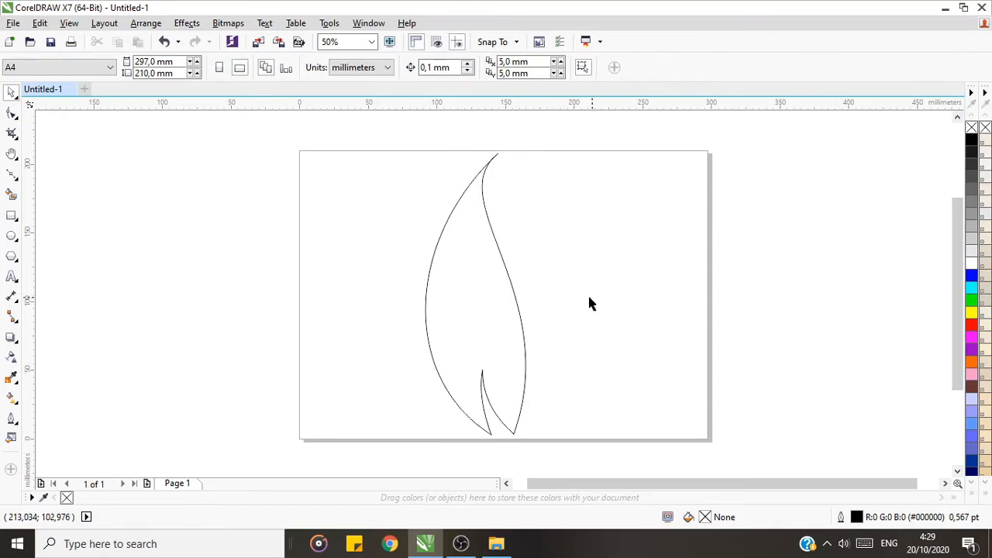
click(17, 382)
click(15, 396)
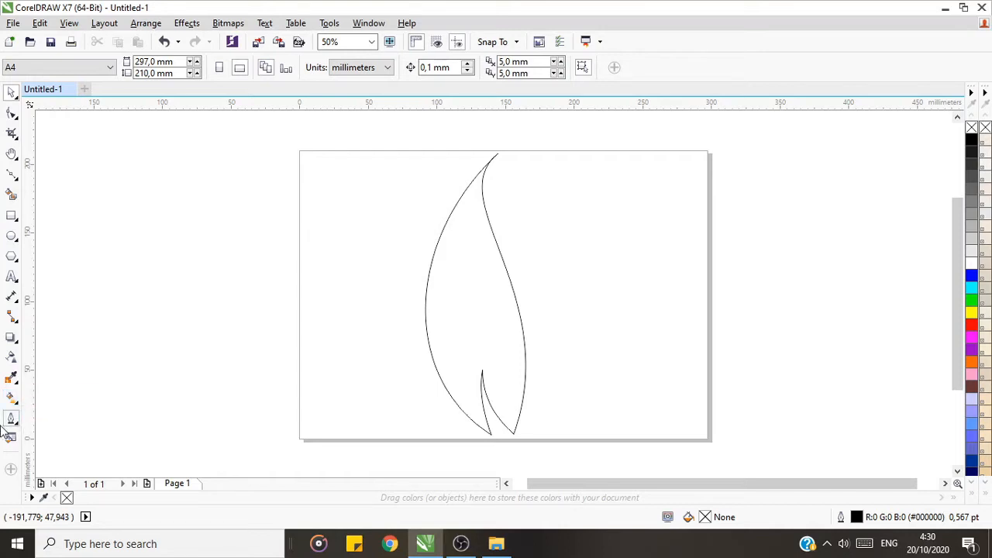
click(11, 418)
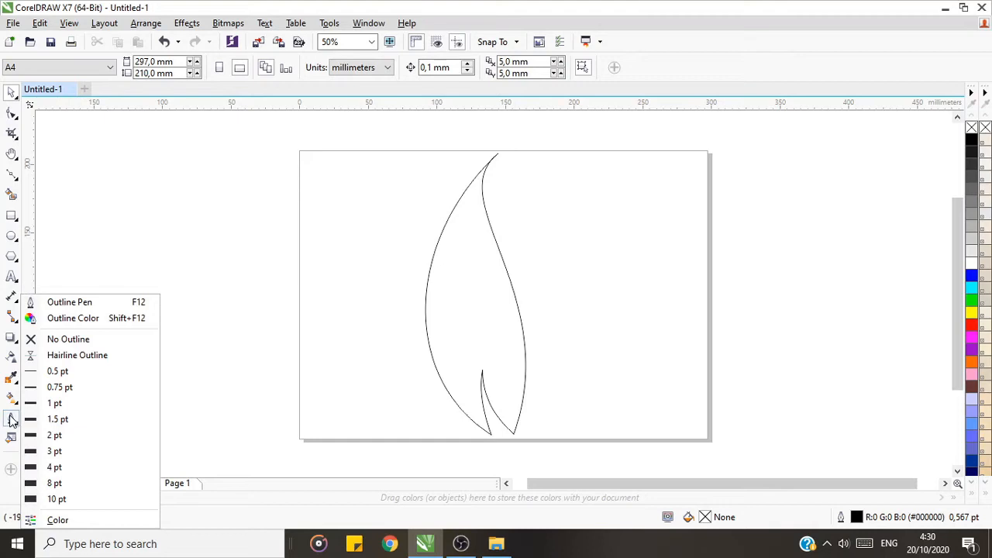
click(11, 418)
click(13, 418)
Step: Apply a linear black-to-white fountain fill to the leaf with the Interactive Fill tool
mouse_move(16, 386)
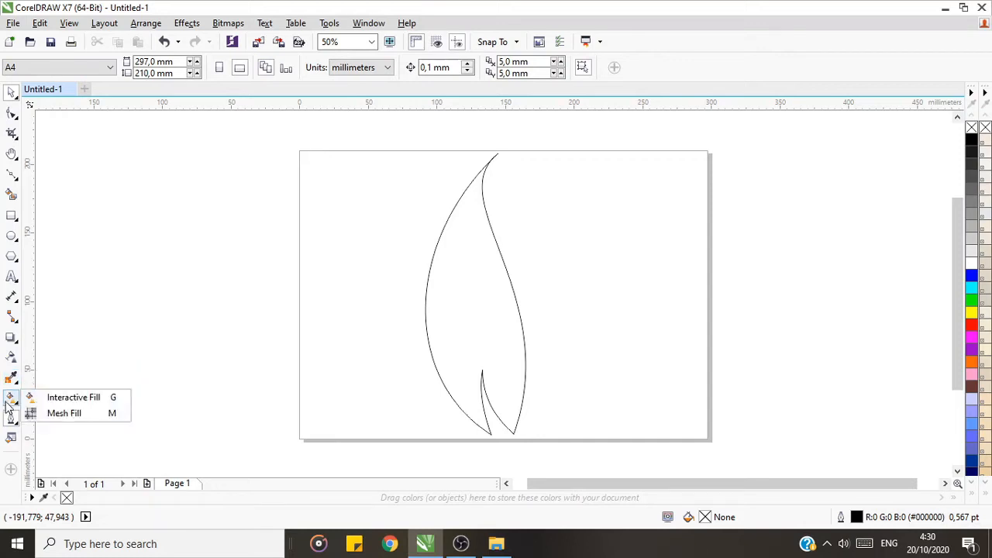
click(53, 399)
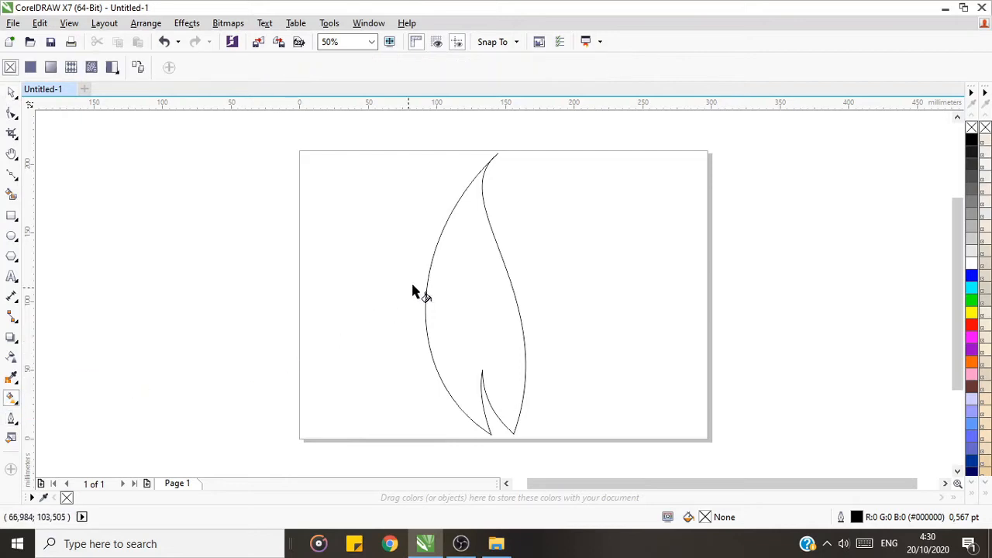
click(457, 262)
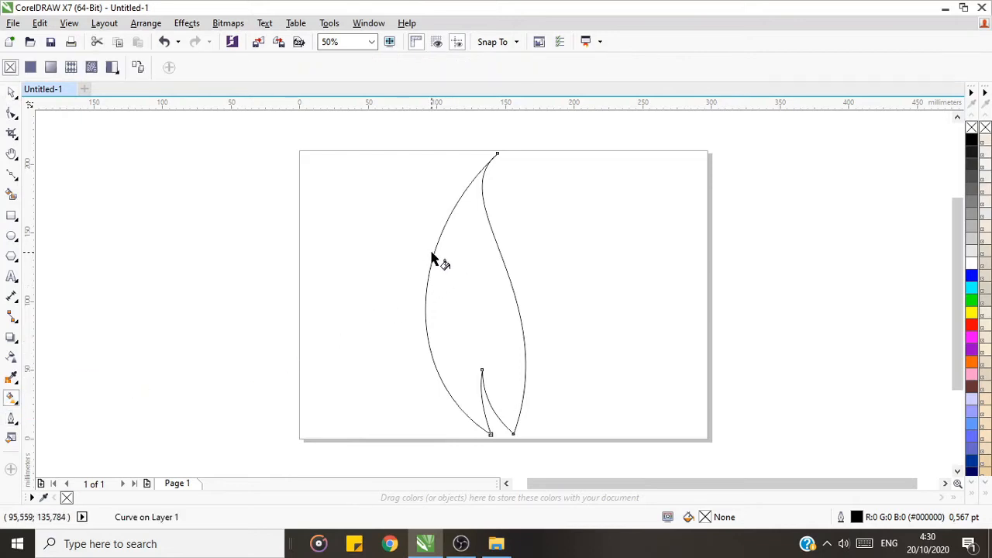
click(10, 93)
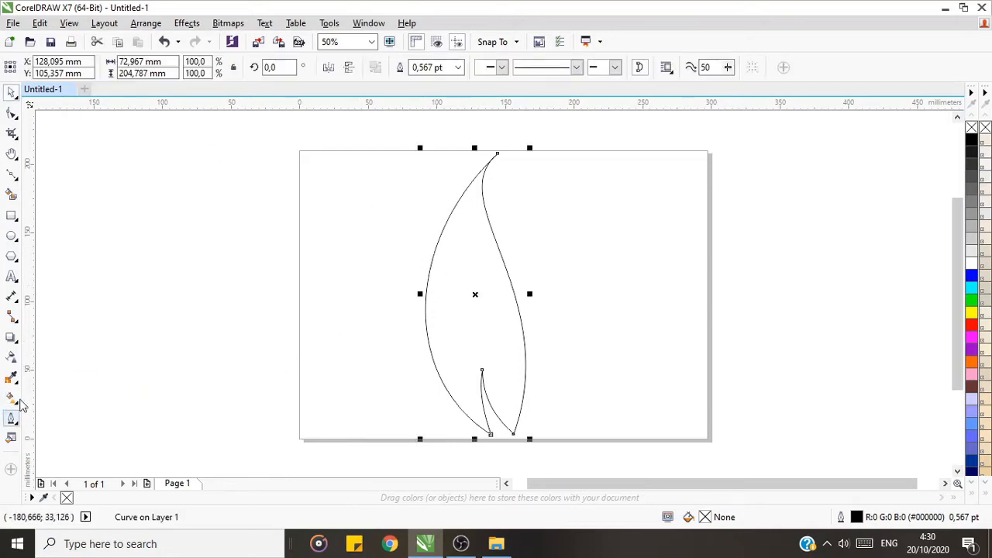
click(10, 398)
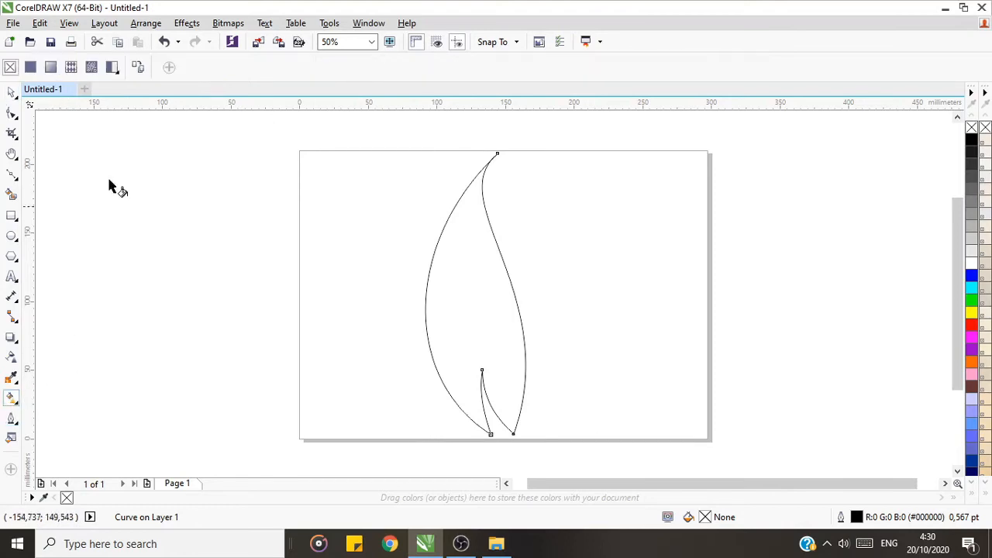
click(51, 66)
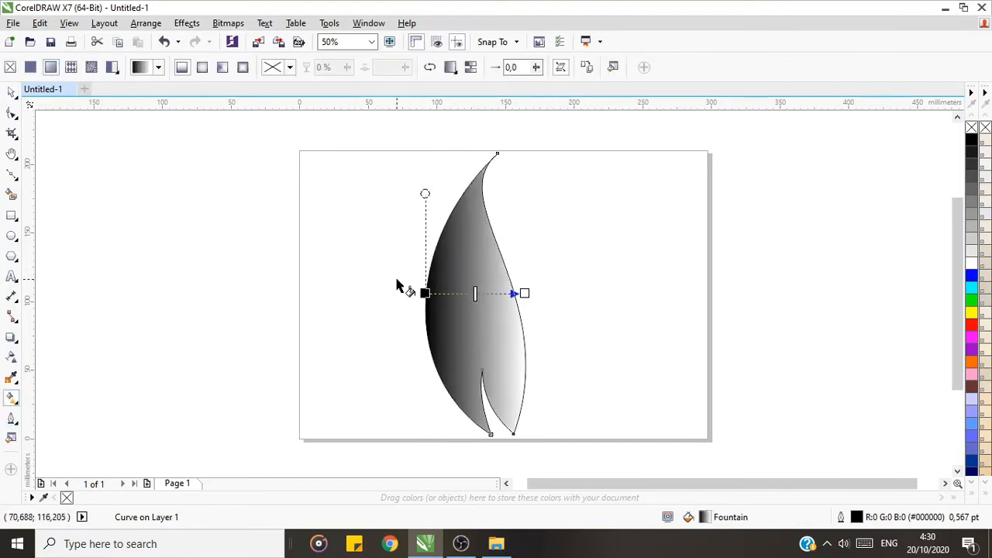
Step: Try a vector pattern and a brick bitmap pattern fill on the leaf, and return to the fountain fill
click(71, 67)
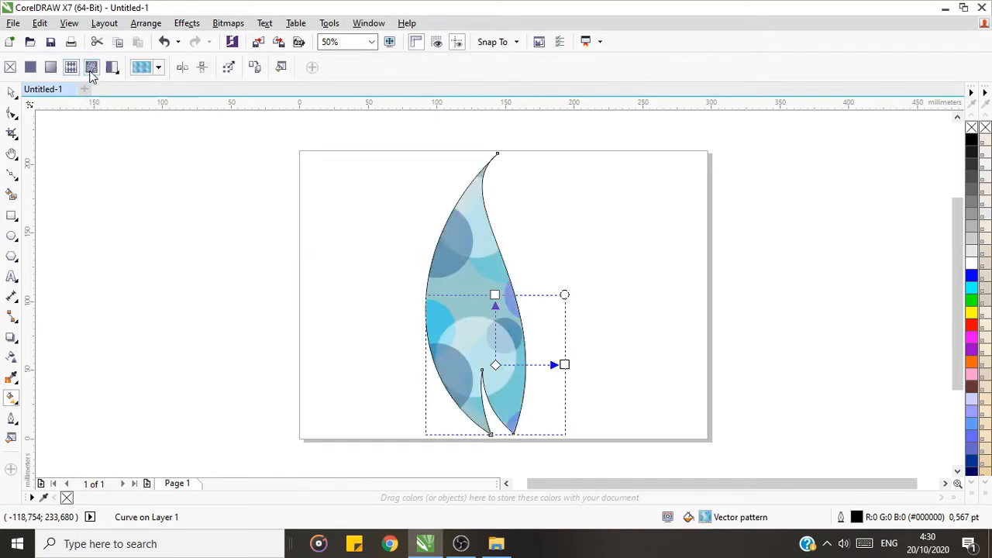
click(91, 69)
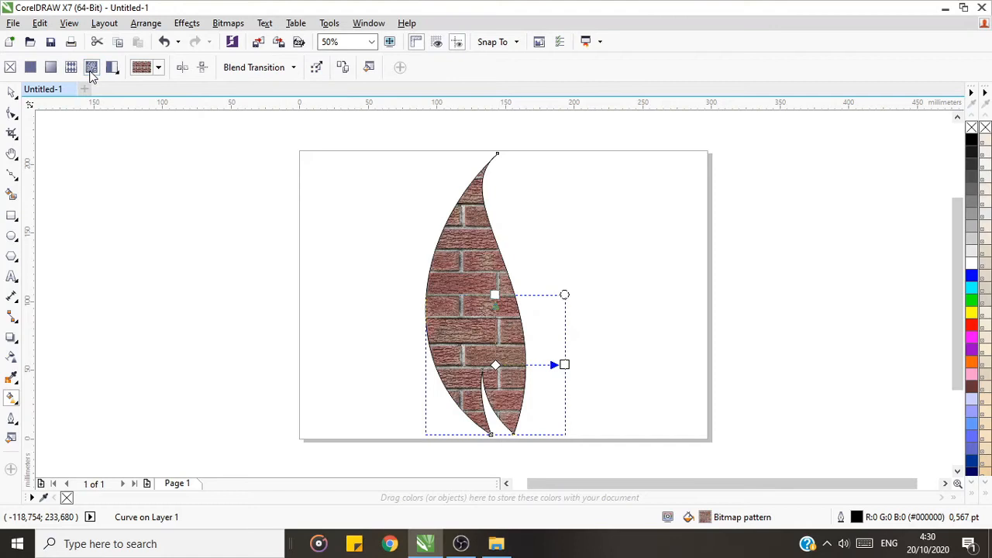
click(159, 68)
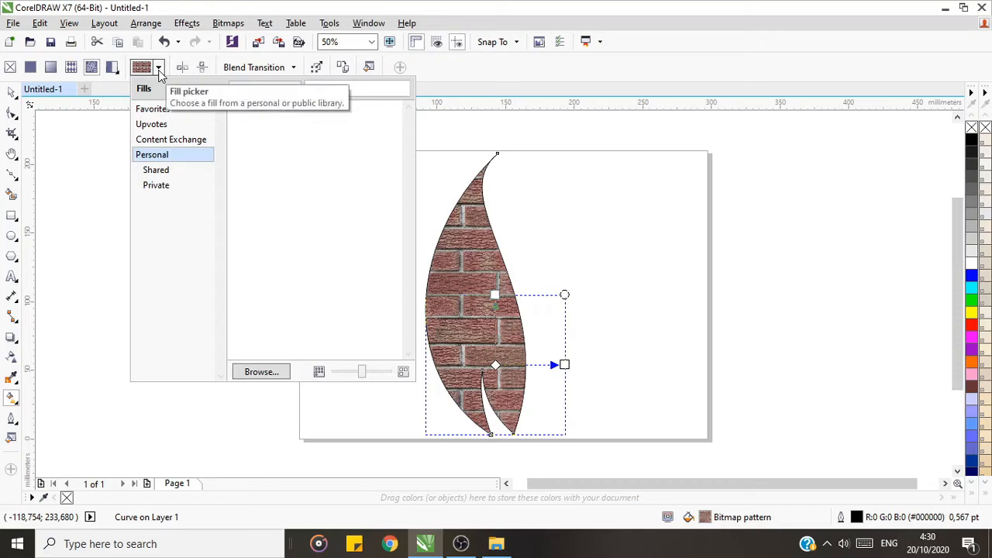
click(160, 68)
click(51, 67)
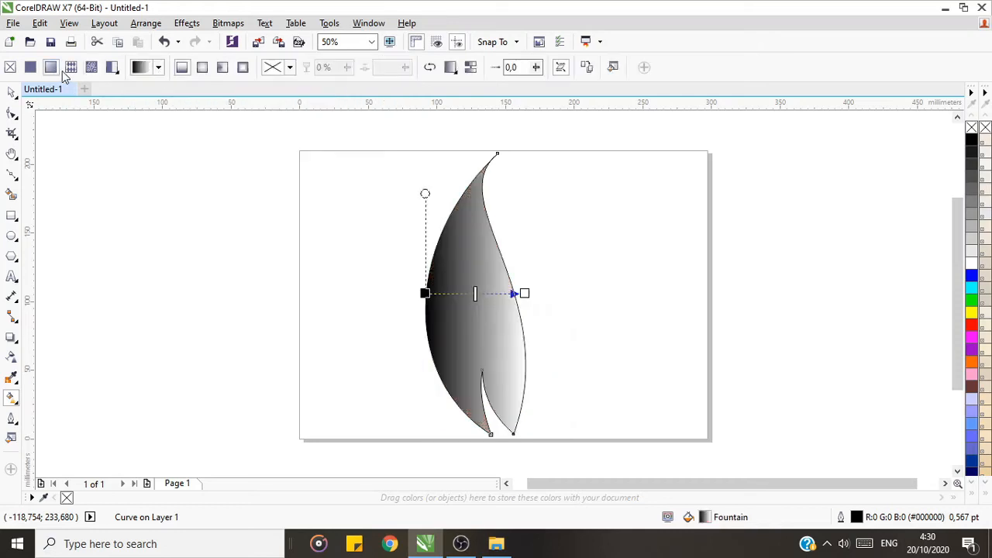
Step: Change the fountain fill's black starting colour to a bright blue
mouse_move(475, 294)
mouse_down()
mouse_move(494, 294)
mouse_move(471, 295)
mouse_up()
click(424, 293)
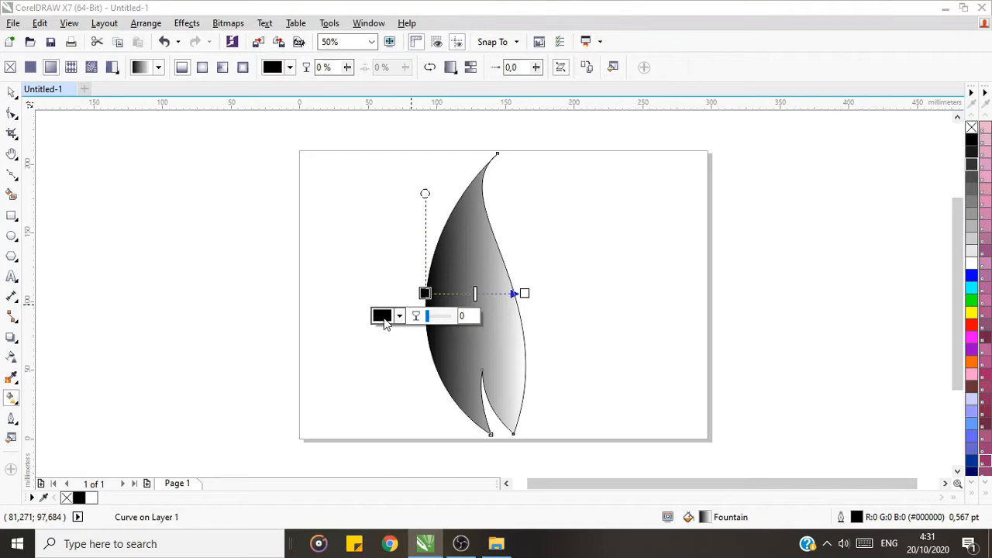
click(386, 317)
click(474, 407)
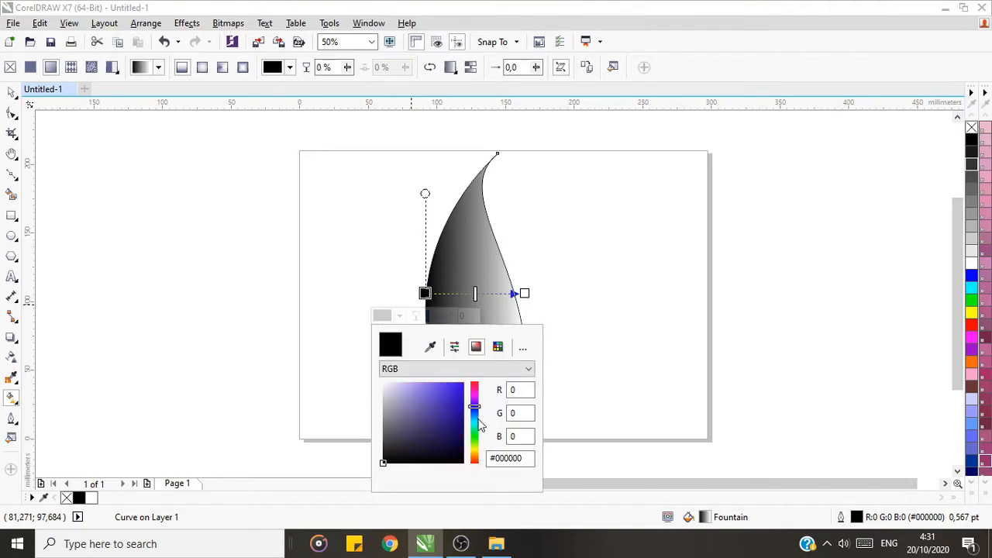
click(436, 412)
click(460, 389)
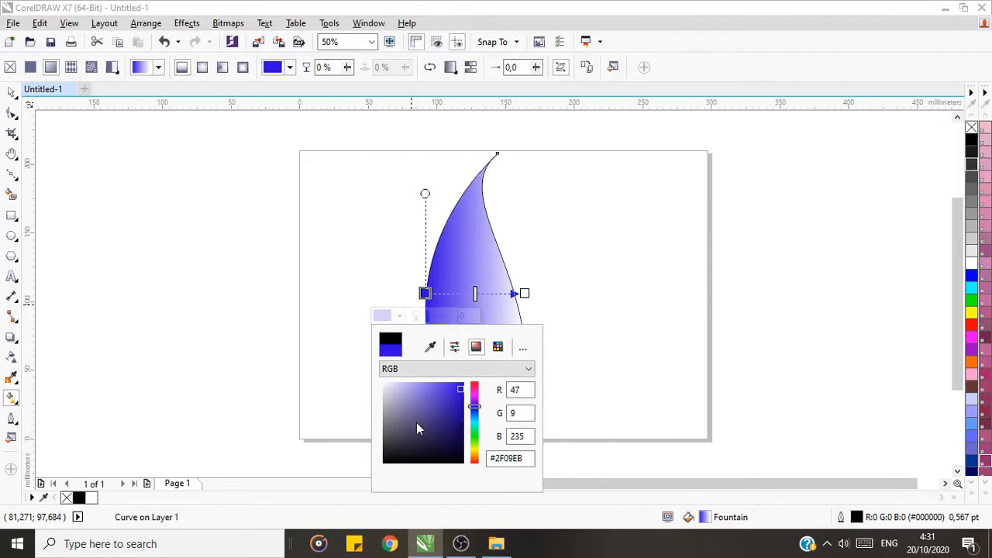
drag(480, 405, 474, 411)
click(597, 435)
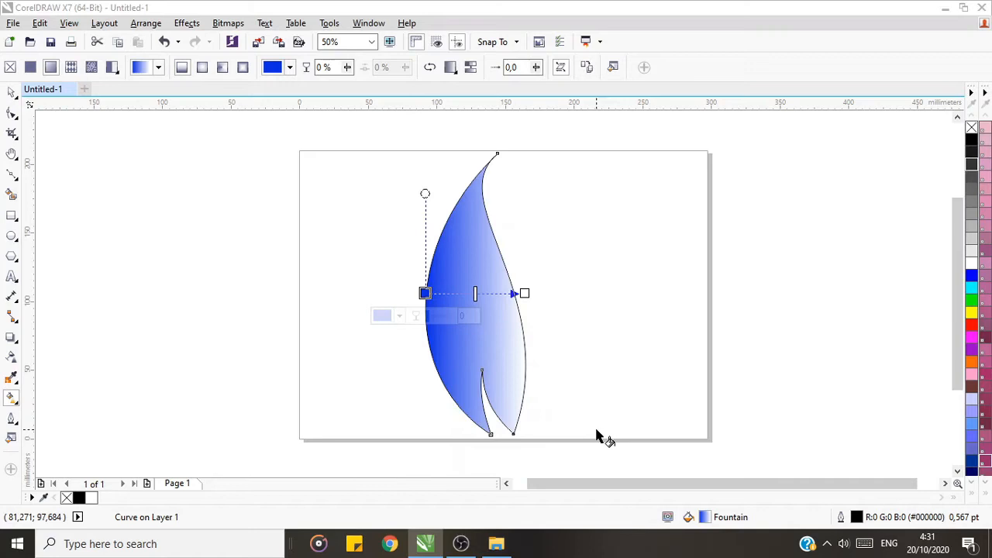
Step: Redirect the gradient to start in blue at the leaf's centre and end in white just outside its lower-left edge
drag(524, 293, 496, 372)
drag(426, 293, 495, 295)
drag(496, 372, 448, 418)
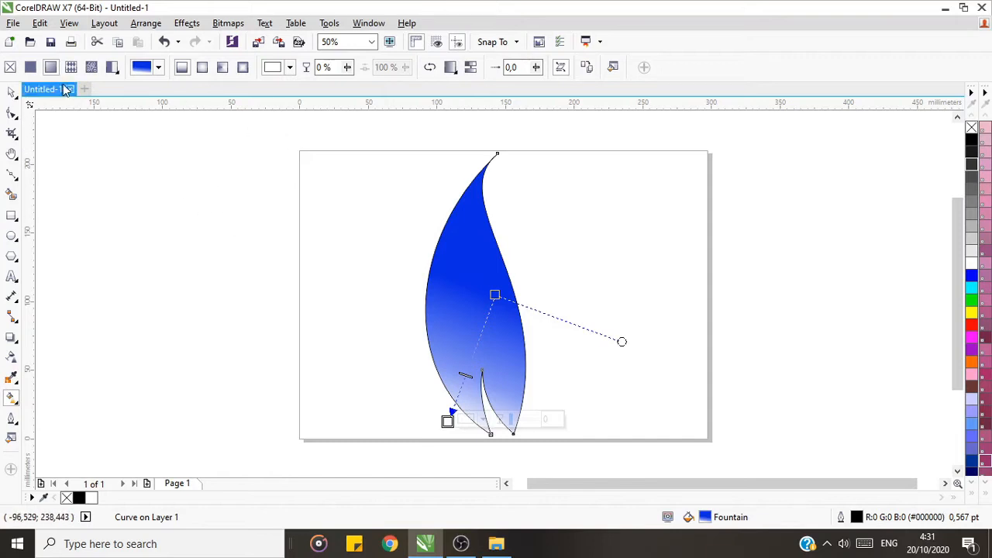
Step: Scale the leaf down proportionally to about 64% and move it to the left part of the page
click(10, 92)
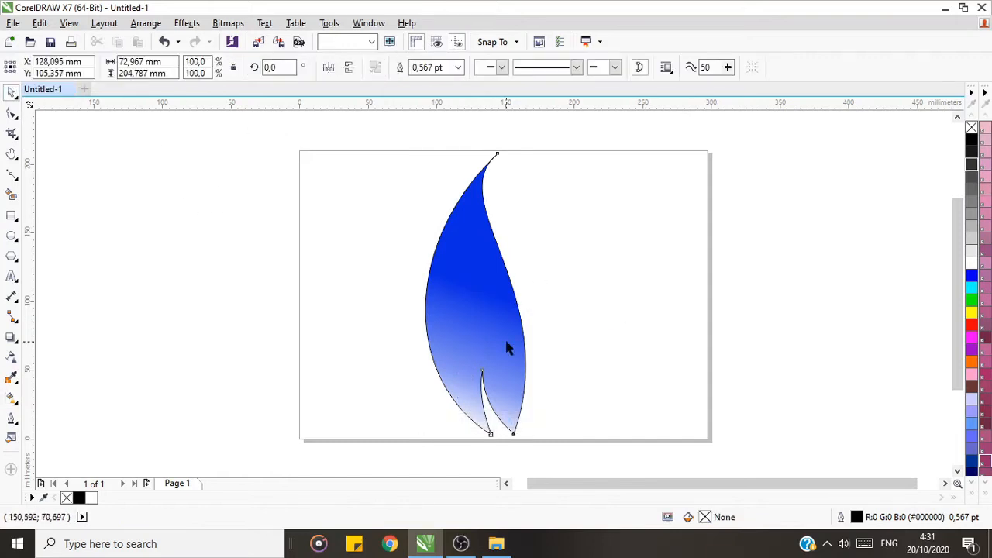
drag(529, 439, 493, 339)
drag(465, 259, 370, 285)
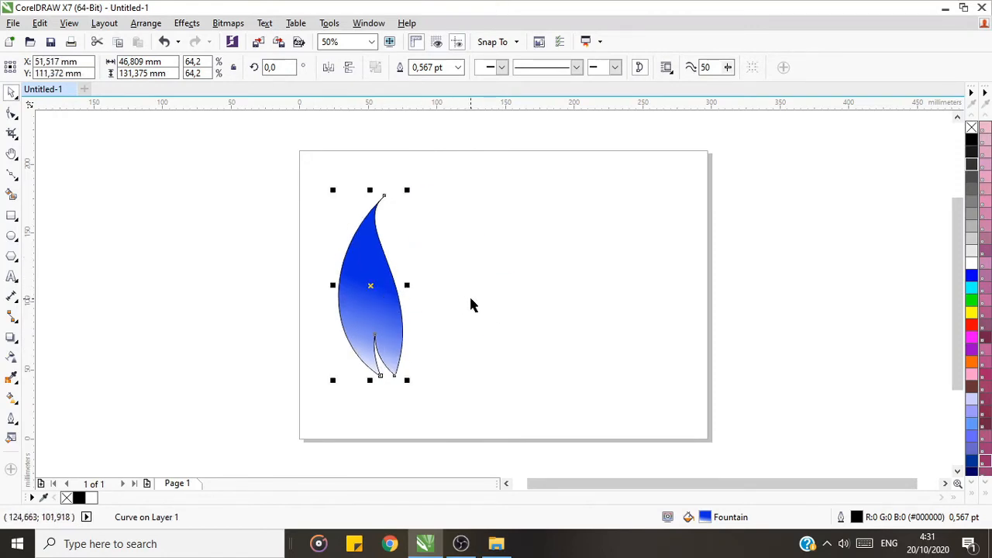
Step: Duplicate the leaf, place the copy just right of the original, and set the copy's gradient starting colour to bright pink
key(ctrl+d)
drag(379, 281, 449, 289)
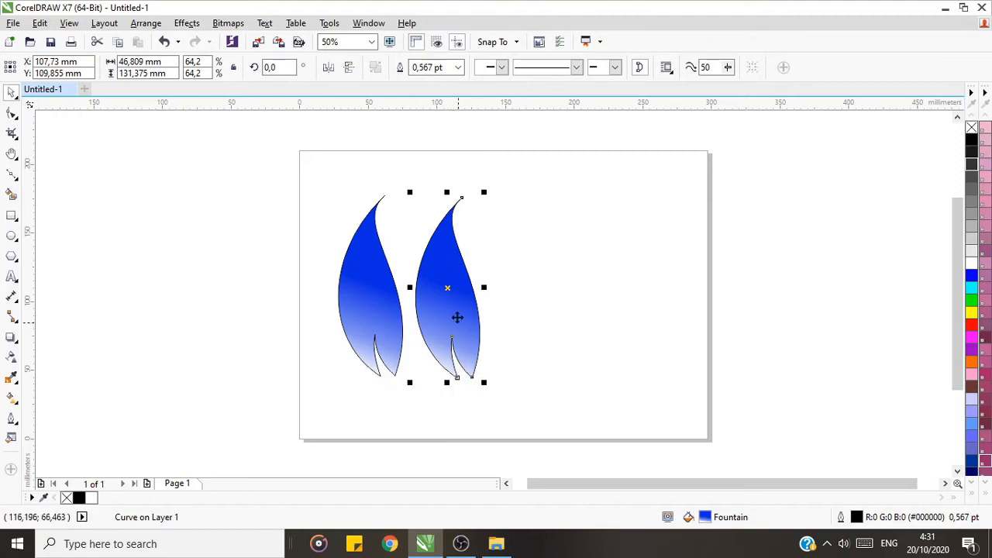
click(13, 398)
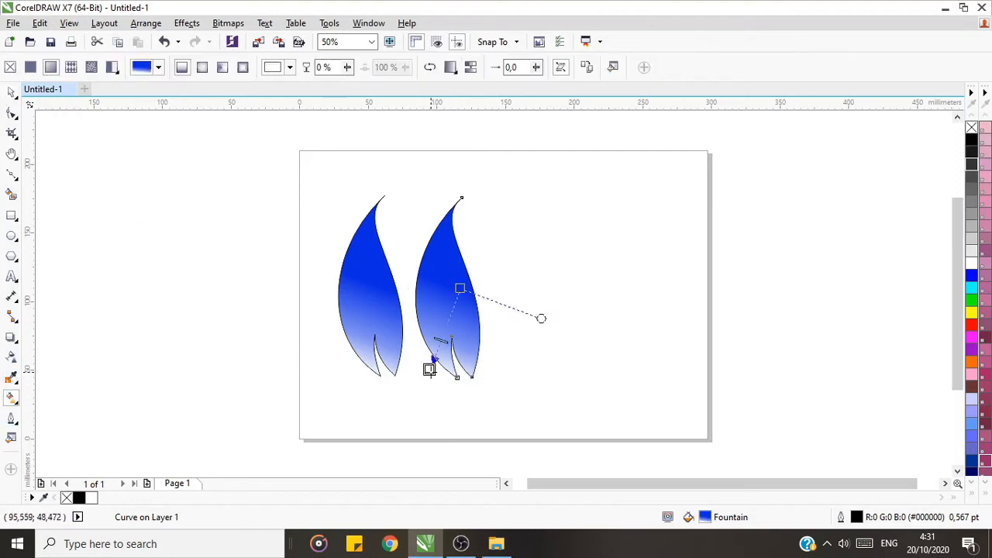
click(459, 288)
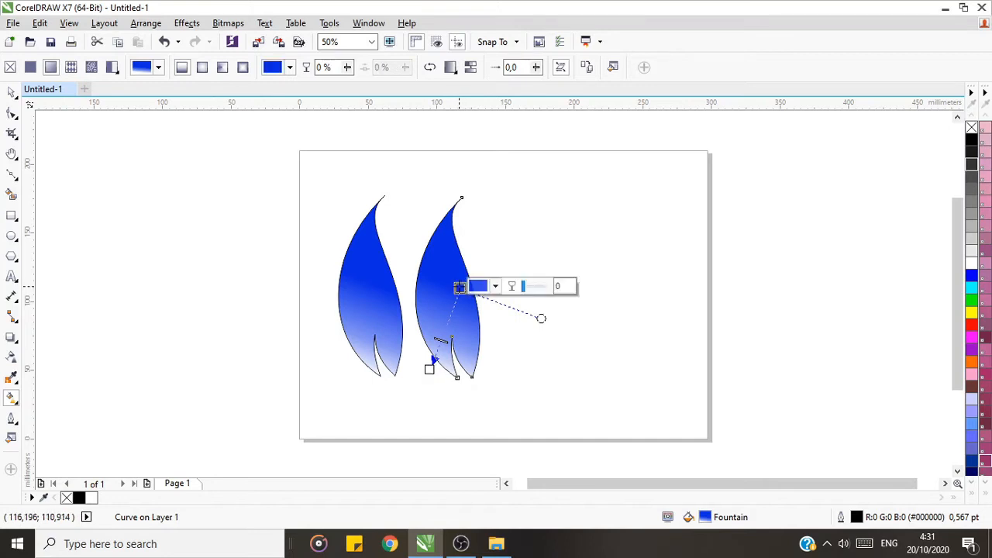
click(484, 287)
drag(576, 382, 577, 371)
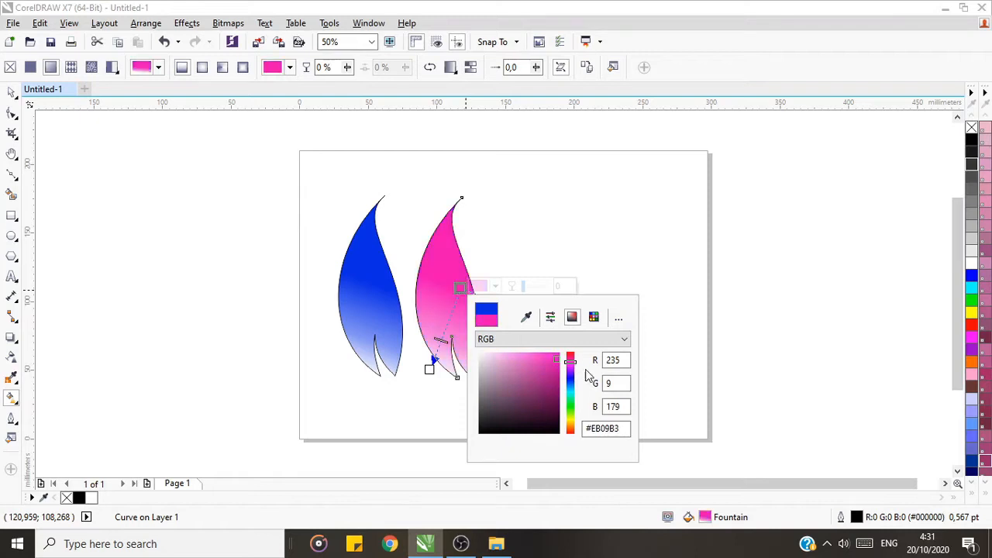
click(12, 93)
click(137, 249)
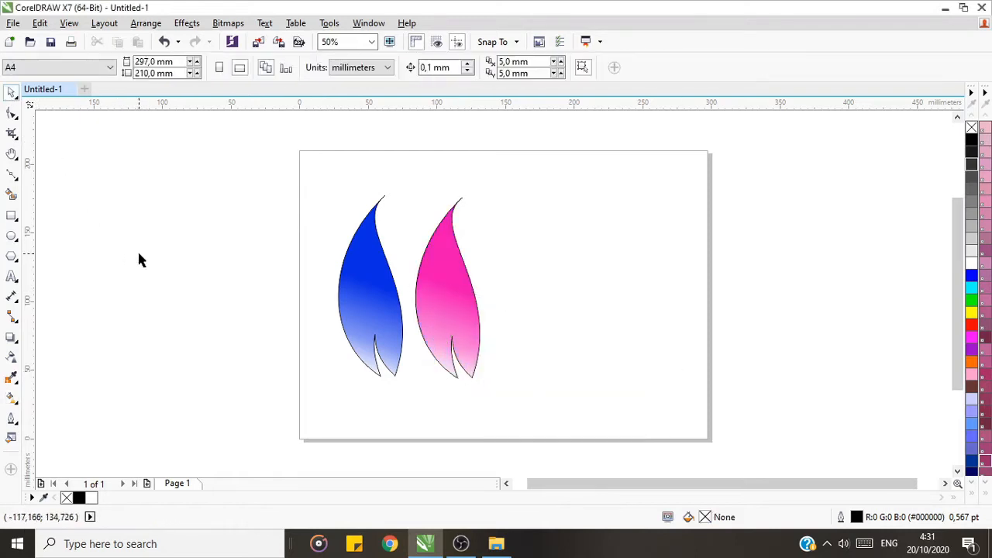
Step: Remove the outlines from both the blue and the pink leaf by setting their outline width to None
click(385, 324)
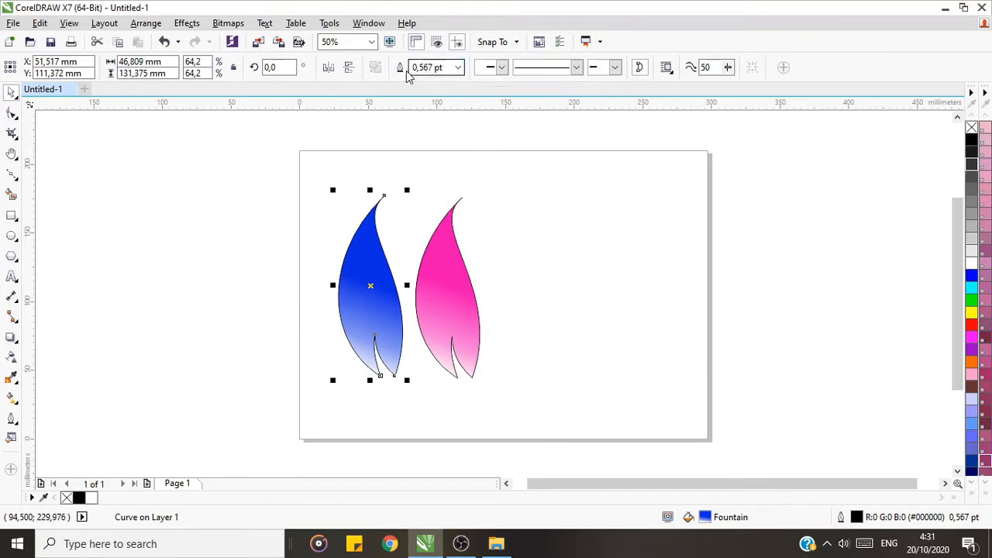
click(457, 67)
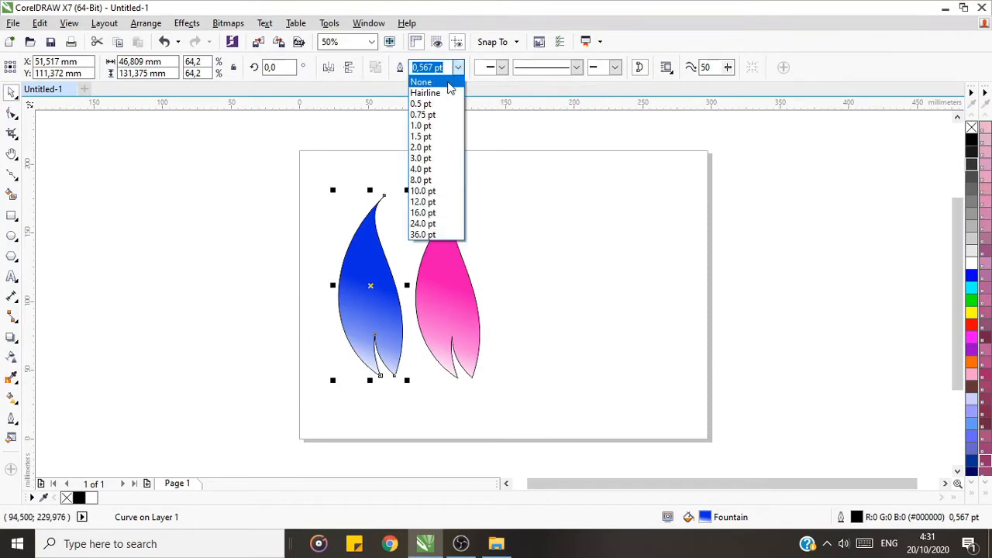
click(448, 82)
click(436, 285)
click(457, 67)
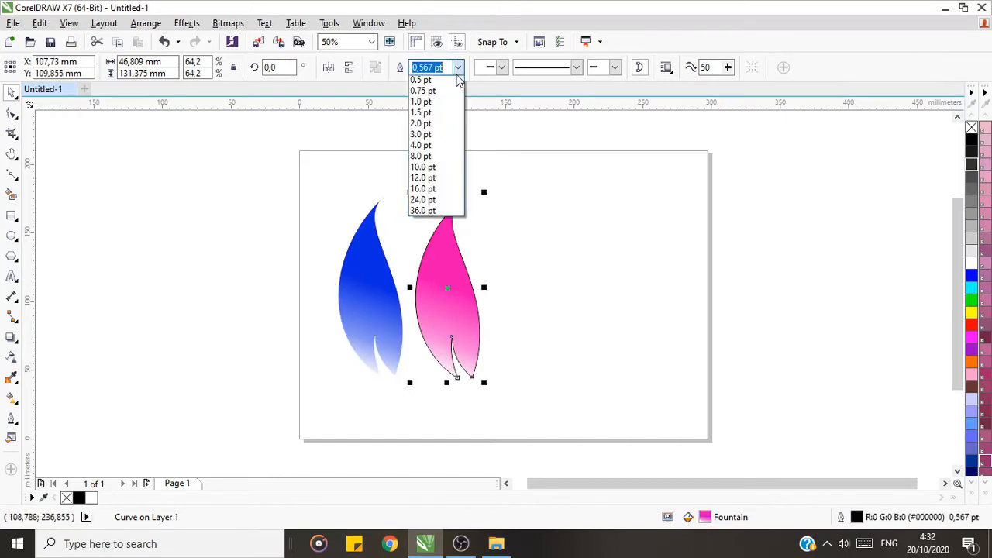
click(445, 81)
click(486, 188)
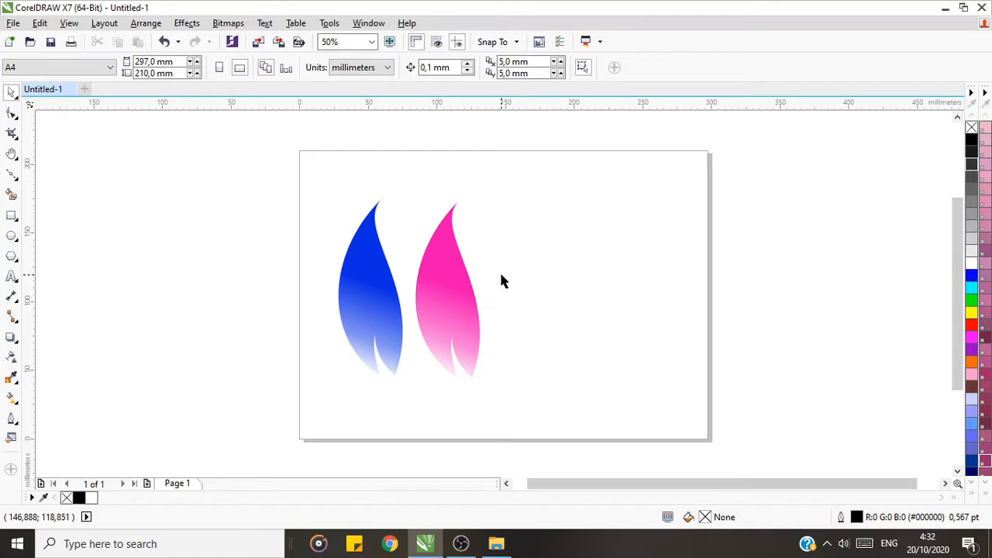
Step: Draw a tall, very narrow closed triangle with its apex at the top, right of the pink leaf, using the Bézier tool
click(13, 178)
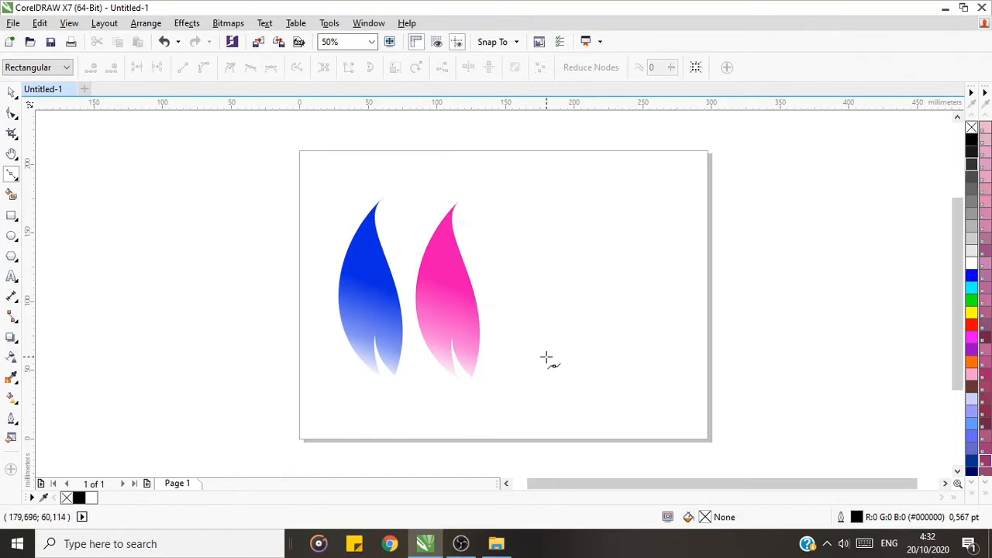
mouse_move(546, 357)
mouse_down()
mouse_move(563, 355)
mouse_move(560, 345)
mouse_up()
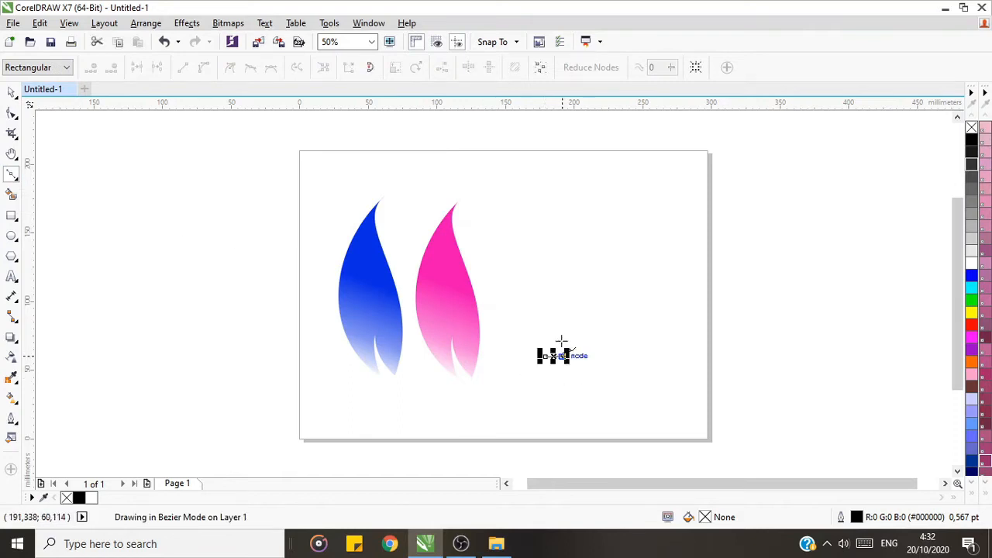
click(550, 159)
click(546, 358)
Step: Reshape the triangle with the Shape tool, moving its two base nodes lower and slightly farther apart
click(12, 93)
click(12, 114)
click(563, 357)
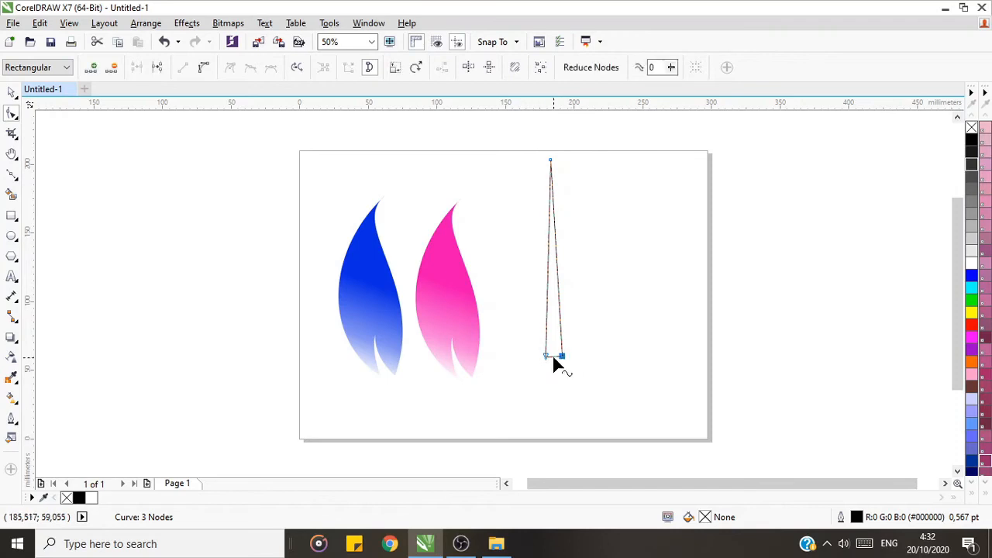
drag(563, 362, 538, 375)
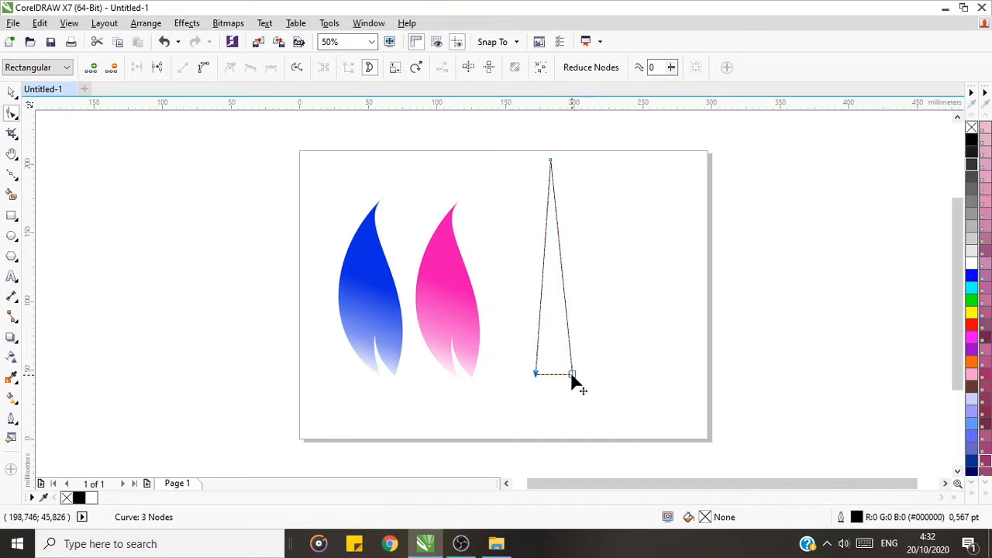
drag(571, 378, 546, 380)
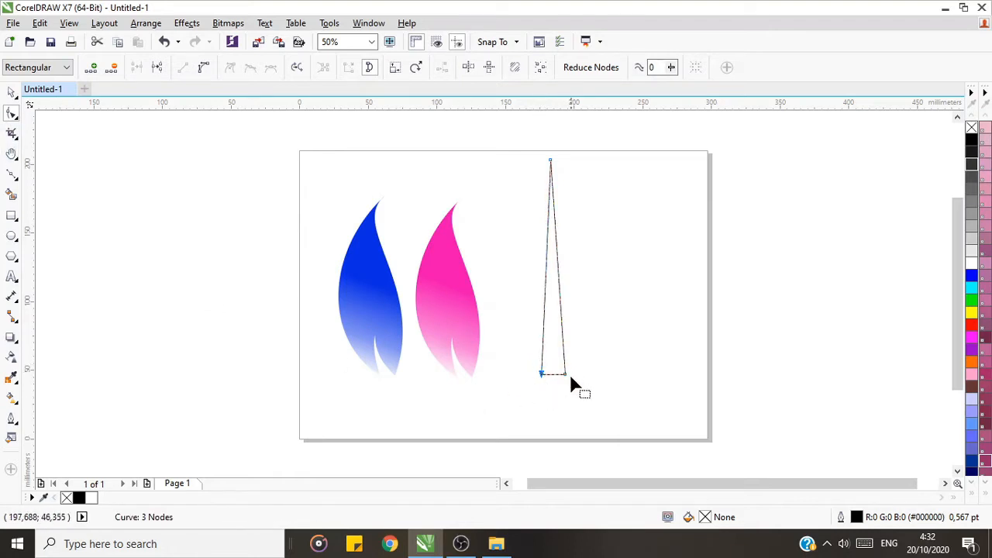
Step: Enlarge the triangle proportionally to about 14 × 210 mm and place it as a trunk in the right part of the page
drag(542, 378, 603, 423)
click(12, 92)
drag(563, 303, 608, 325)
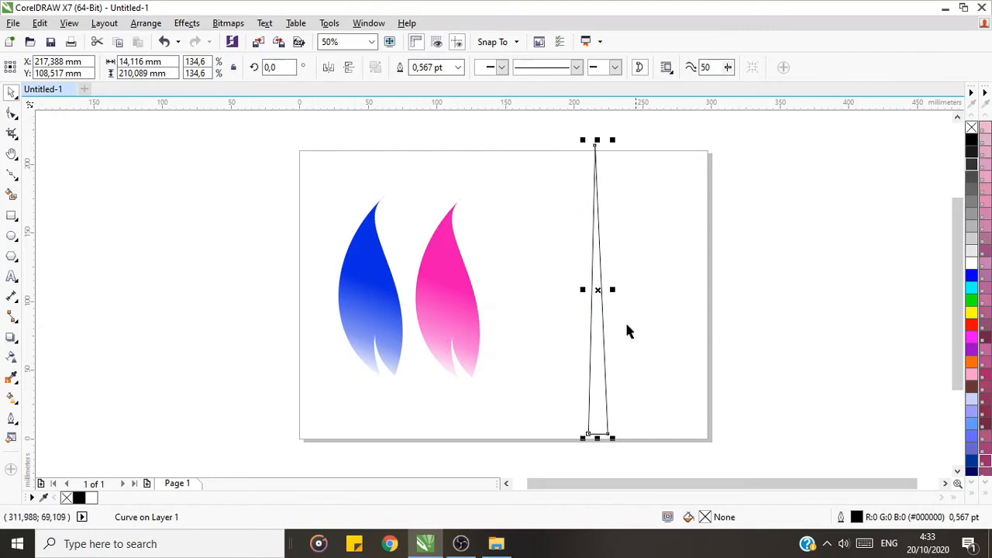
click(702, 146)
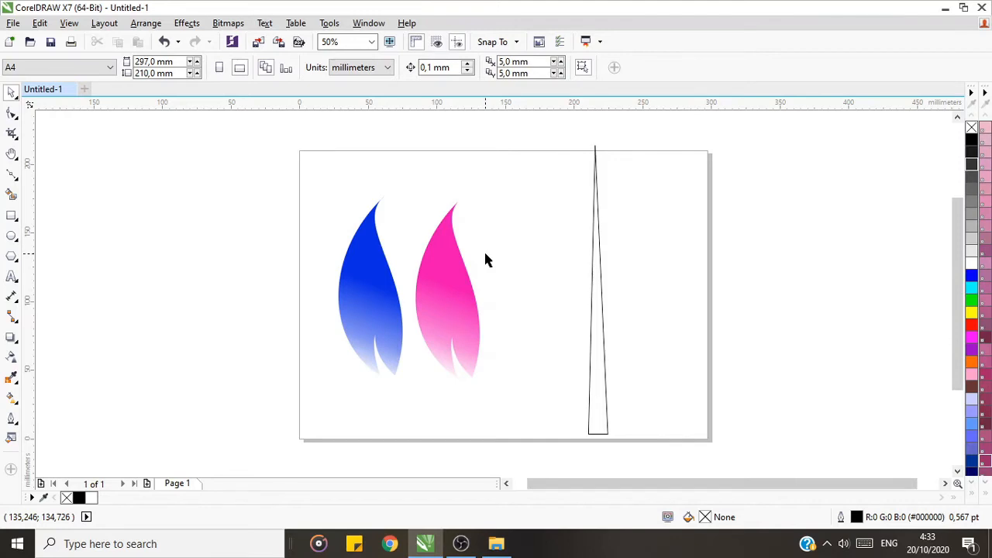
Step: Duplicate the trunk, shrink the copy to about 56%, and tilt it up to the right beside the trunk by about 34°
click(600, 324)
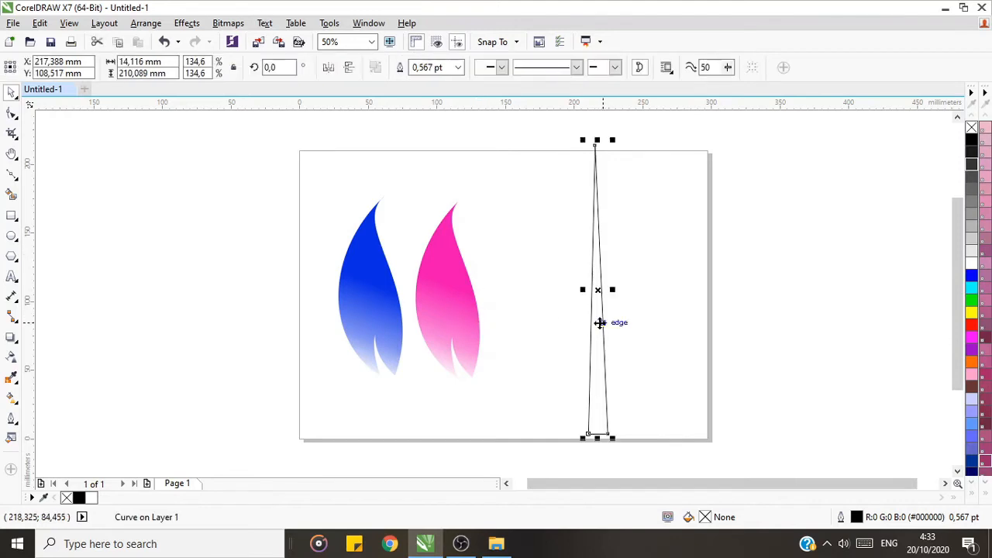
key(ctrl+d)
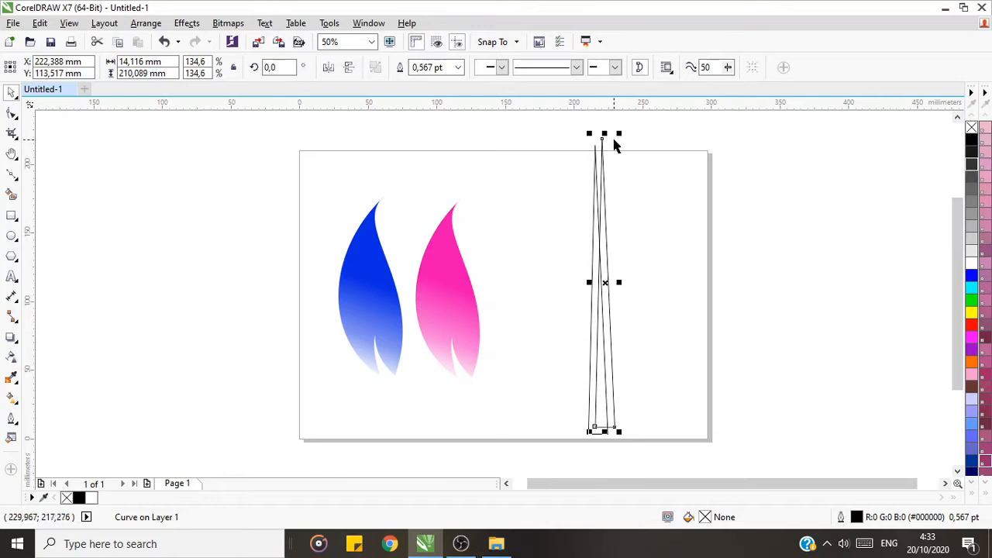
drag(620, 133, 587, 249)
drag(597, 368, 669, 302)
drag(674, 184, 697, 258)
Step: Move the tilted branch's base onto the trunk's right side and scale the branch down to about 47%
click(661, 302)
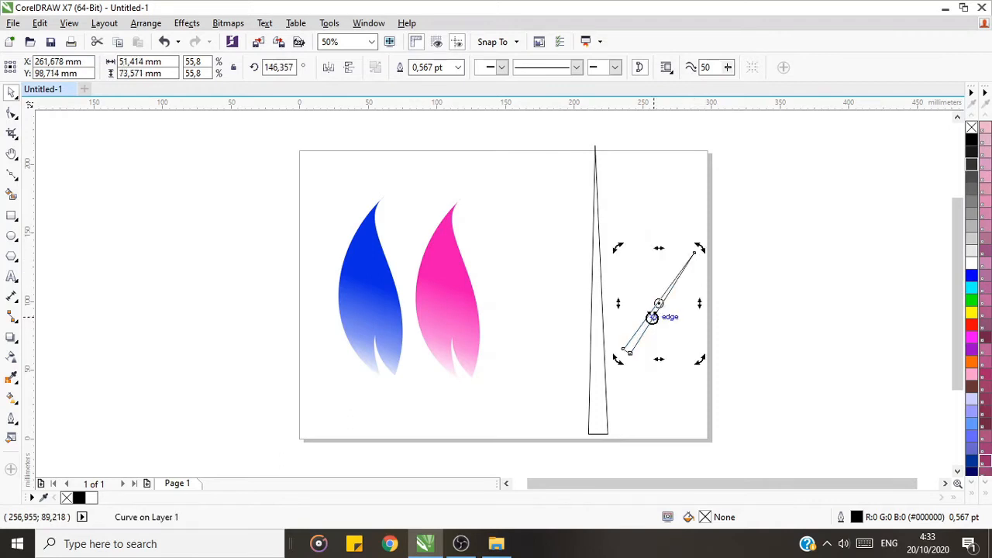
drag(660, 301, 630, 270)
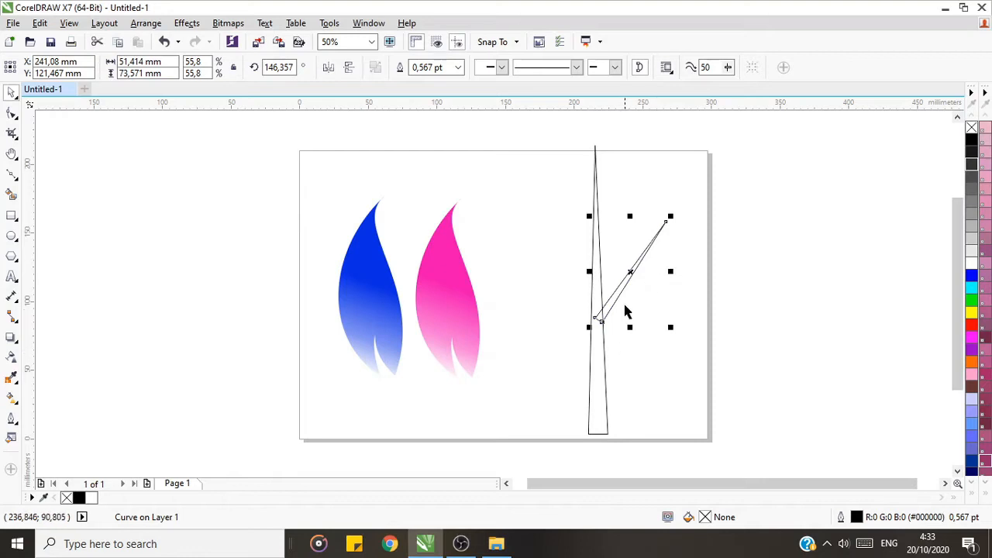
drag(670, 217, 658, 235)
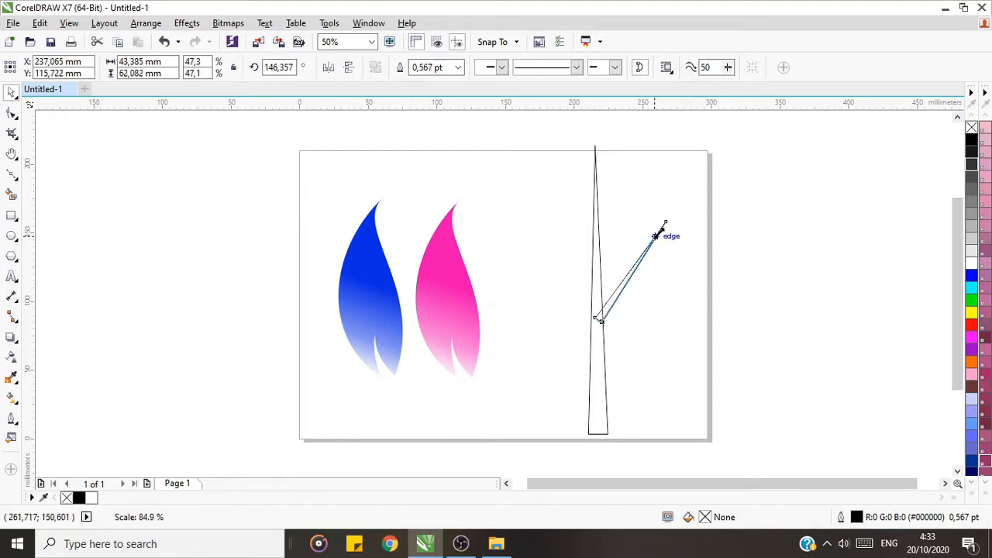
drag(631, 277, 626, 282)
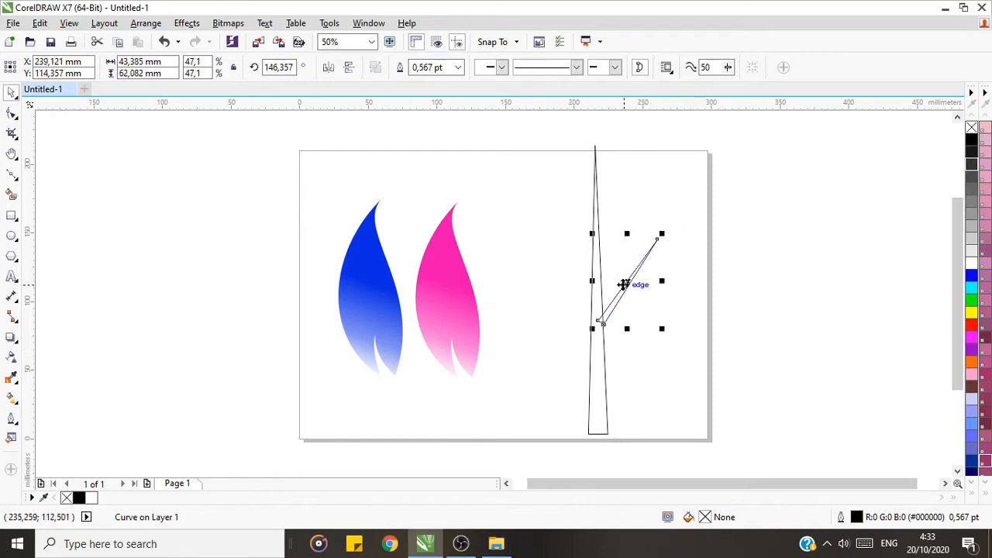
Step: Shorten the trunk from its tip to about 197 mm and shift the branch slightly down against it
click(596, 173)
drag(595, 147, 597, 157)
click(659, 207)
drag(619, 300, 617, 306)
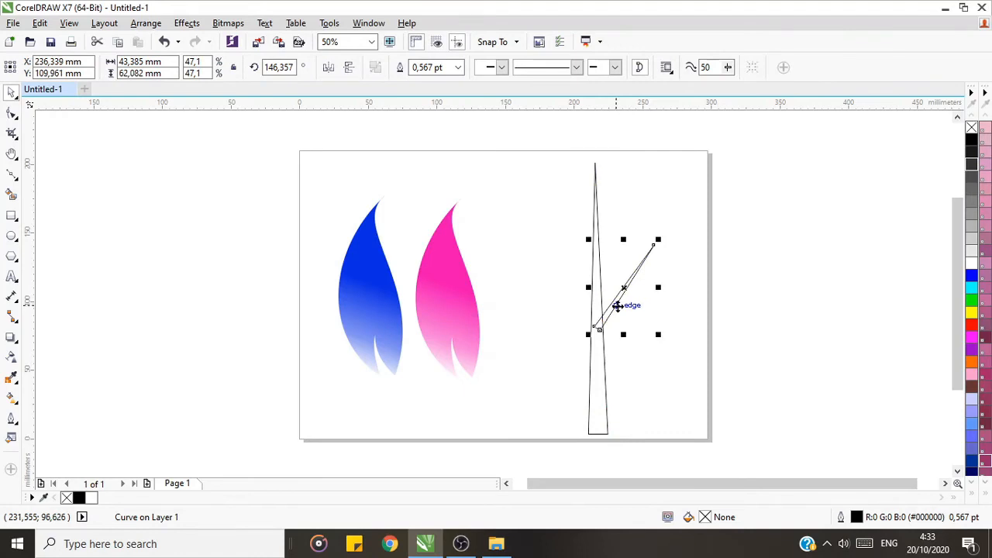
Step: Duplicate the branch, mirror the copy horizontally, and place it slightly lower on the trunk's left side
key(ctrl+d)
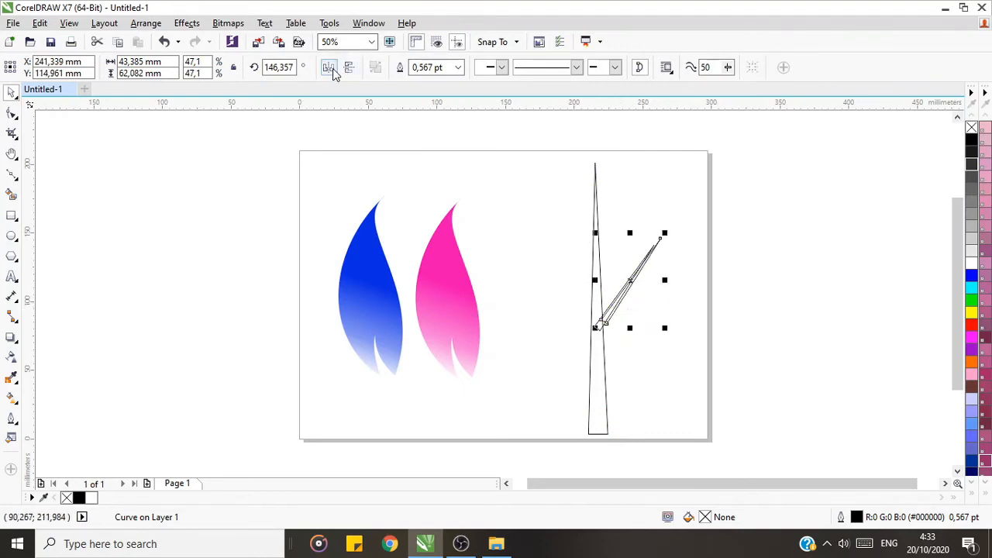
click(328, 68)
drag(635, 281, 568, 316)
Step: Select both branches and place a duplicate of the pair lower on the trunk
shift+click(629, 288)
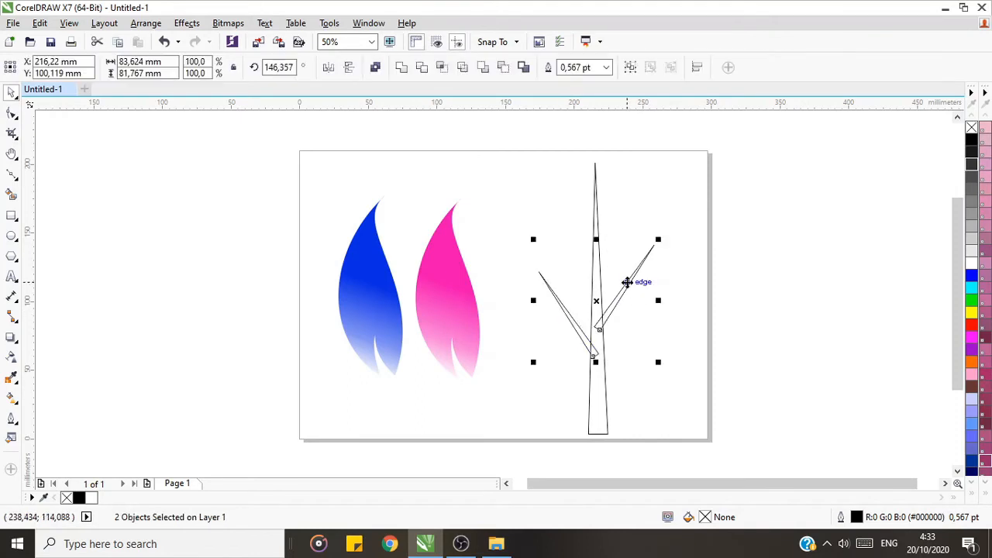
drag(605, 294, 604, 348)
click(574, 297)
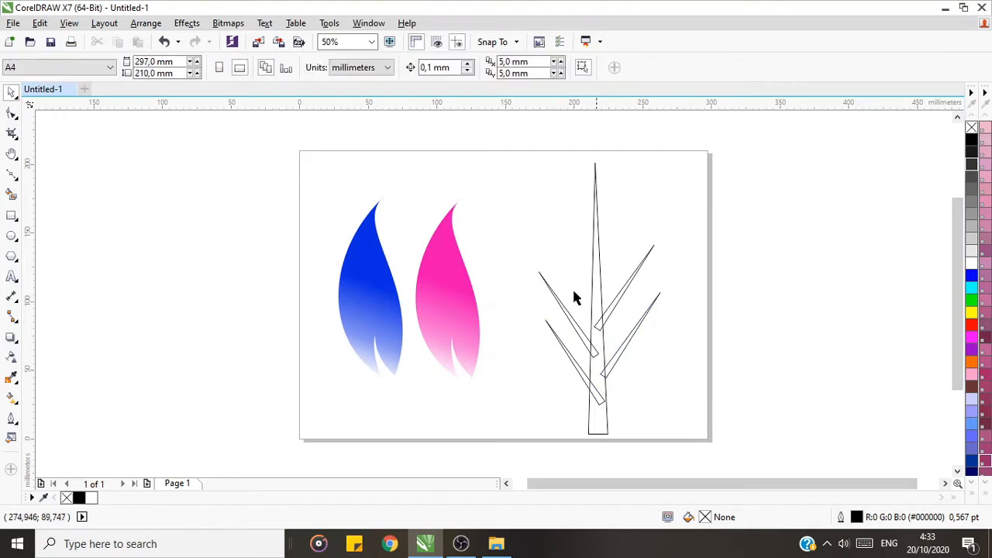
Step: Select all four branches and nudge them about 5 mm down and slightly left along the trunk
click(617, 315)
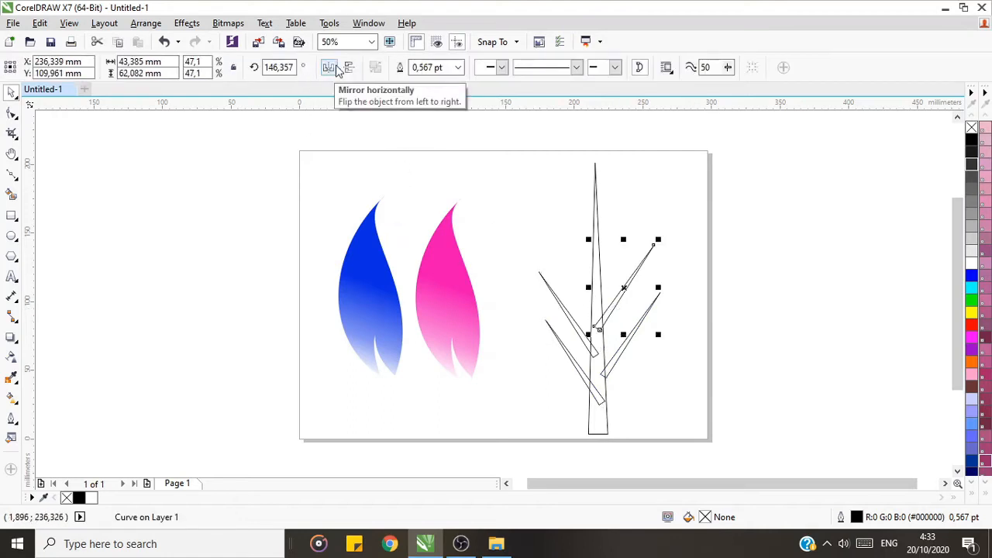
click(673, 340)
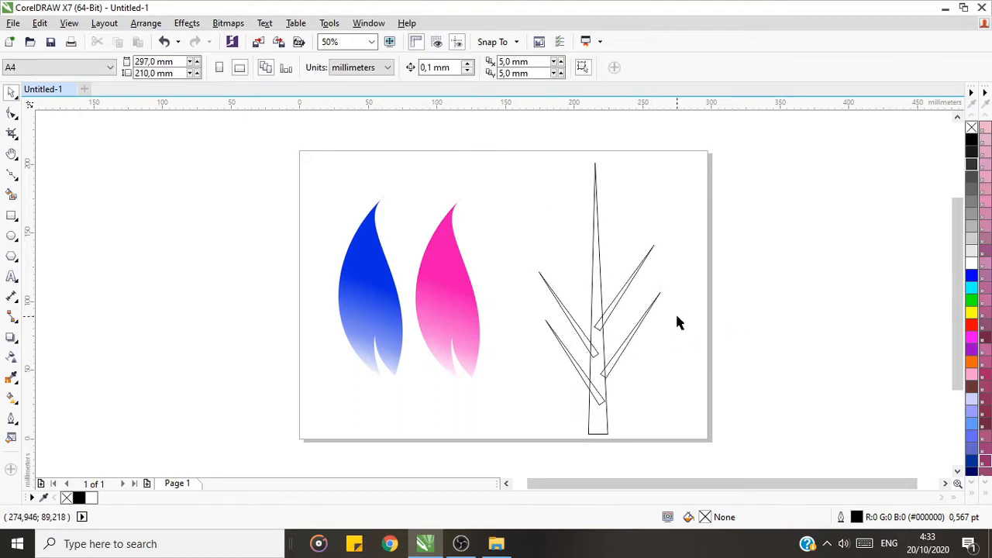
click(609, 367)
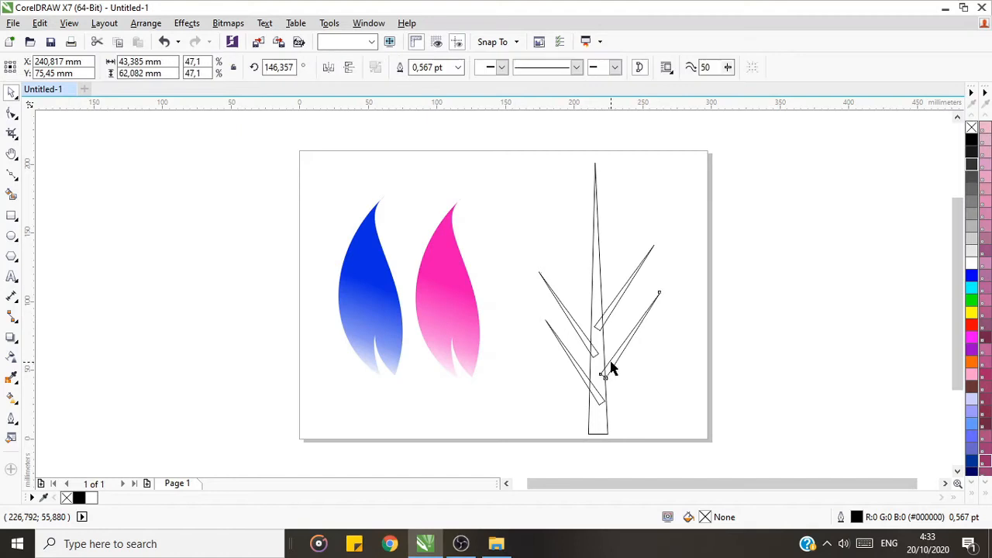
shift+click(581, 369)
shift+click(571, 319)
shift+click(623, 289)
key(Down)
key(Down)
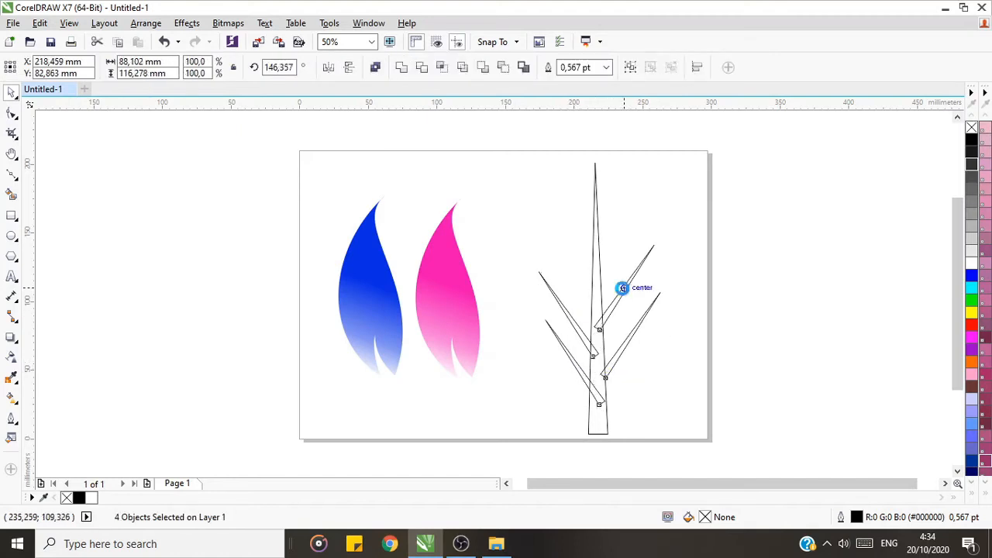
key(Down)
key(Down)
key(Down)
key(Down)
key(Down)
key(Down)
key(Down)
key(Down)
key(Down)
key(Down)
key(Down)
key(Down)
key(Down)
key(Down)
key(Down)
key(Down)
key(Down)
key(Down)
key(Down)
key(Down)
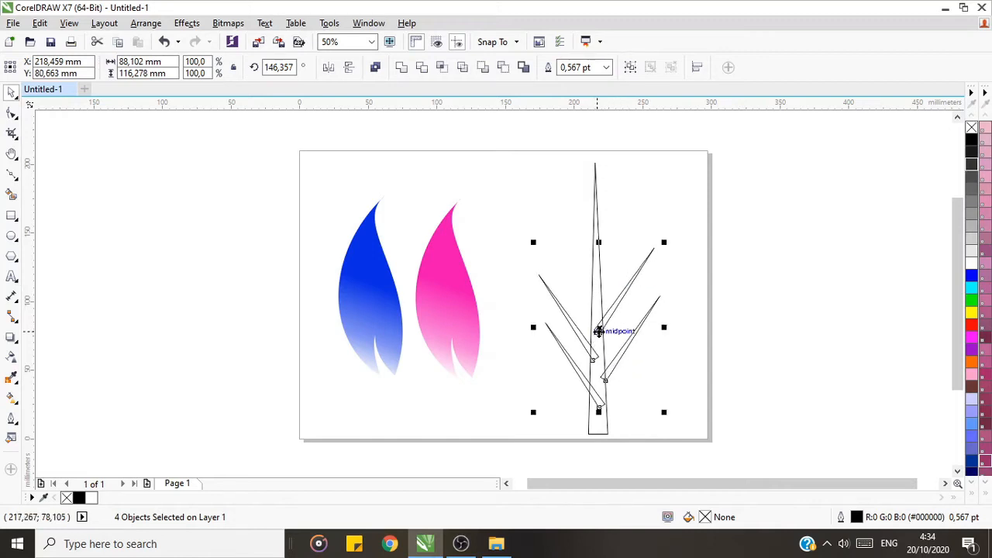
key(Down)
key(Down)
key(Down)
key(Down)
key(Down)
key(Down)
key(Down)
key(Down)
key(Down)
key(Down)
key(Down)
key(Down)
key(Down)
key(Down)
key(Down)
key(Down)
key(Down)
key(Down)
key(Down)
key(Down)
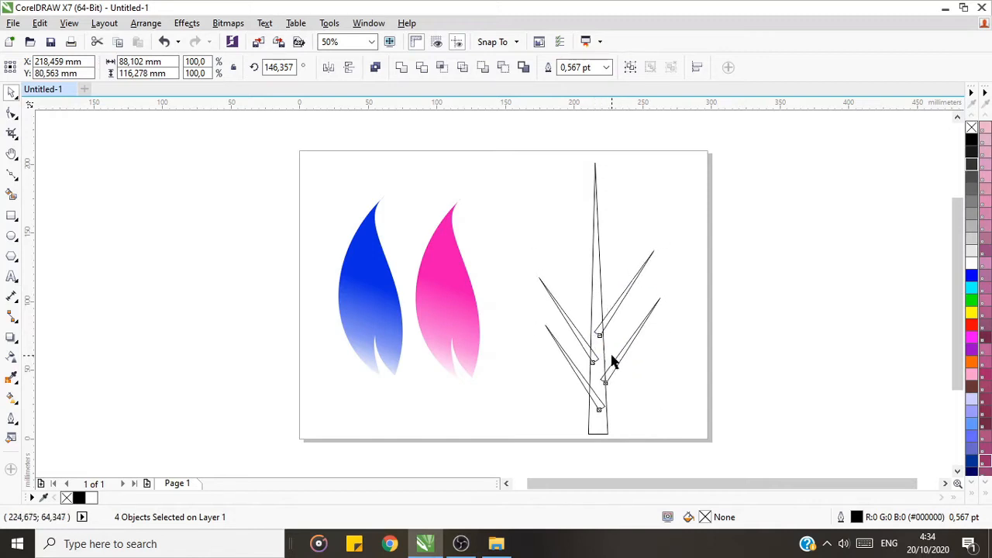
key(Left)
key(Left)
key(Left)
key(Left)
key(Left)
key(Left)
key(Left)
key(Left)
key(Left)
key(Left)
key(Left)
key(Left)
key(Left)
key(Left)
key(Left)
key(Left)
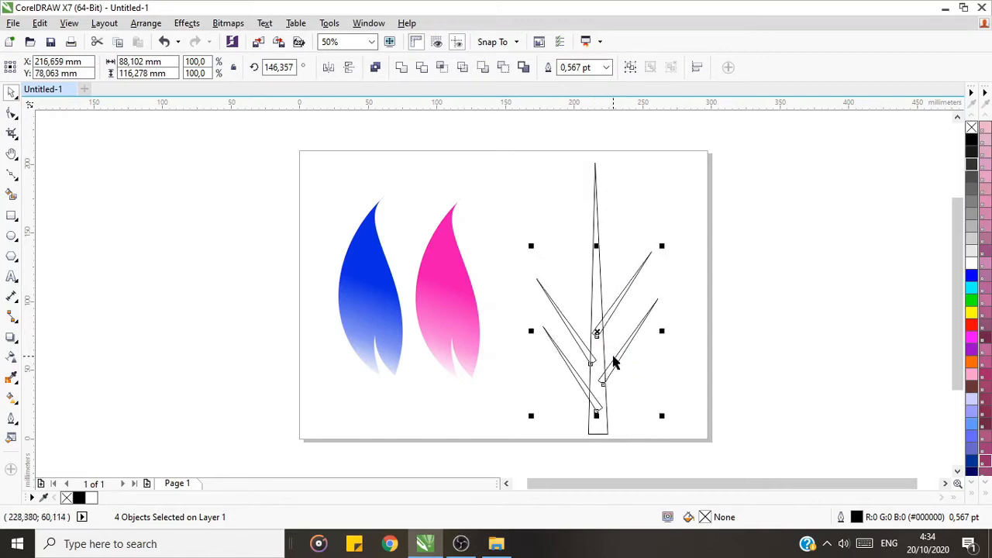
key(Right)
key(Right)
key(Right)
key(Right)
key(Right)
key(Right)
key(Right)
key(Right)
key(Right)
key(Right)
key(Right)
key(Right)
click(726, 364)
Step: Shift the lower-left branch left and the upper-right branch slightly right so their bases sit at the trunk's edges
drag(578, 381, 567, 381)
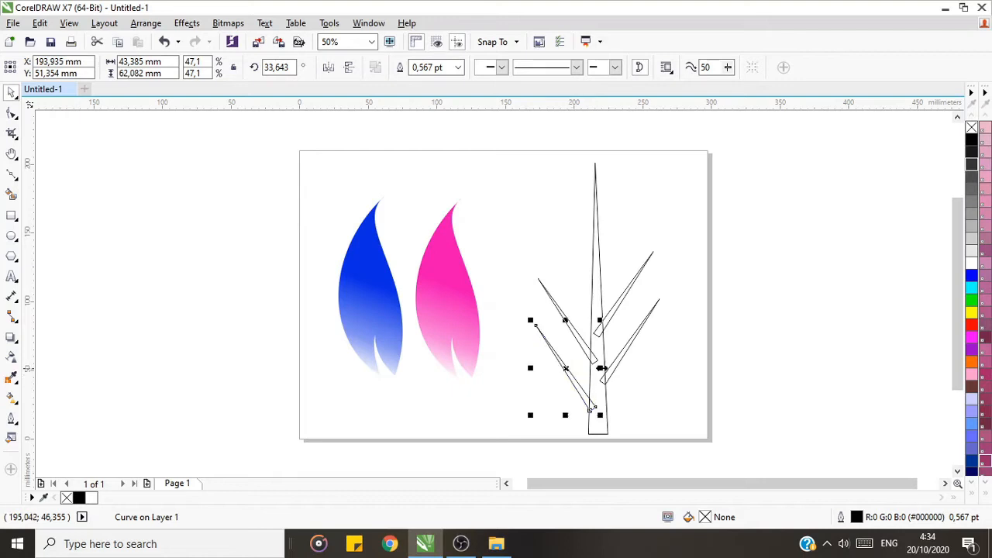
drag(583, 345, 625, 293)
click(727, 277)
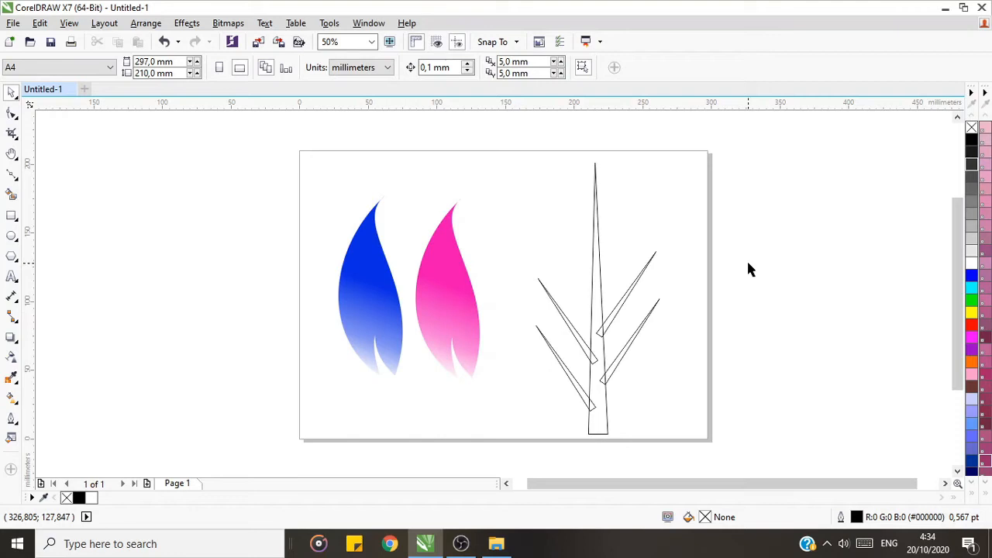
Step: Convert the trunk's long right edge from a straight line to a curve with the Shape tool
click(599, 283)
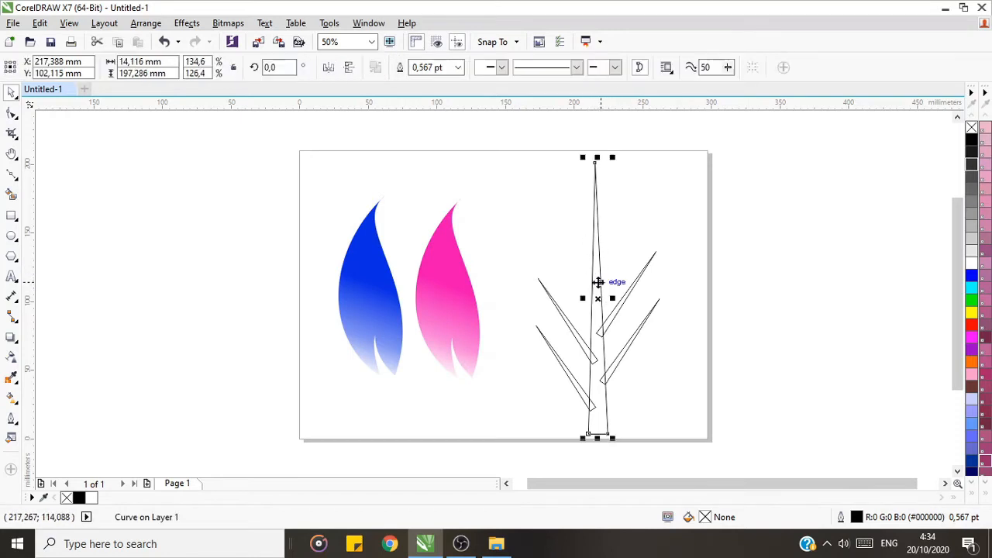
click(718, 223)
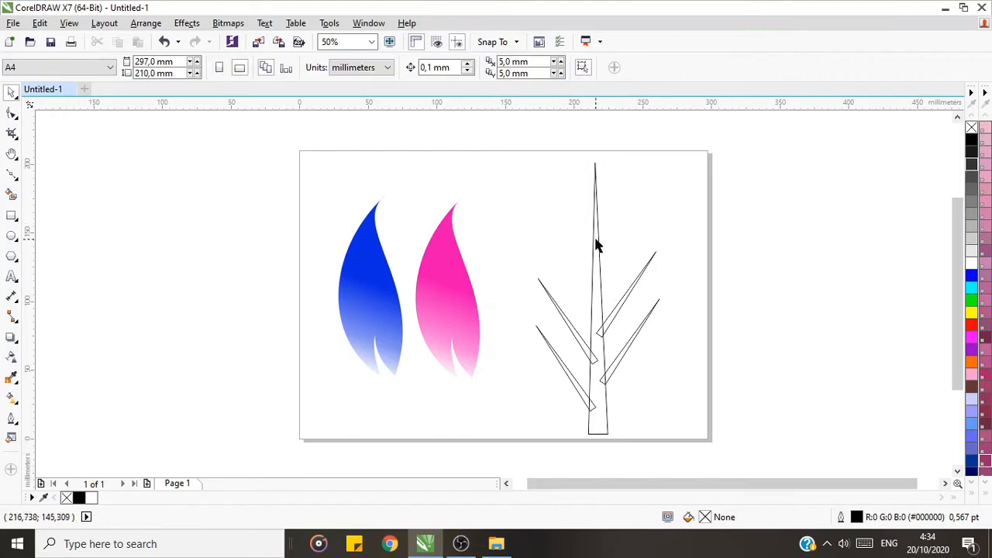
click(597, 245)
click(12, 112)
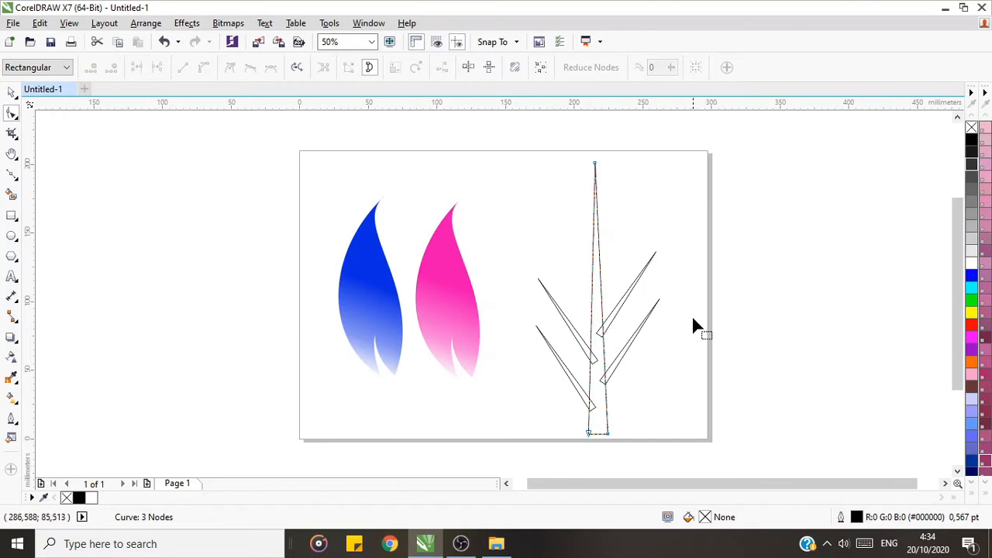
click(600, 285)
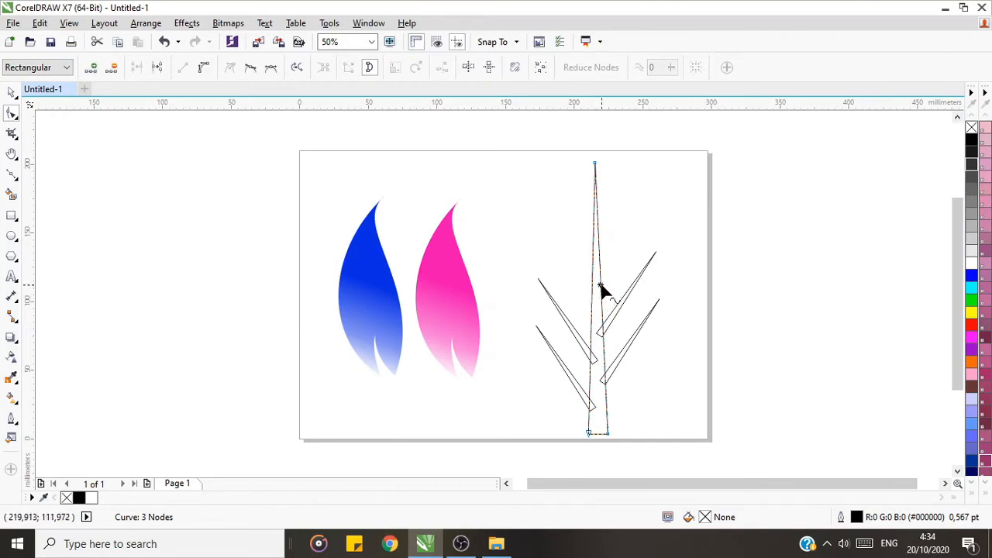
click(203, 68)
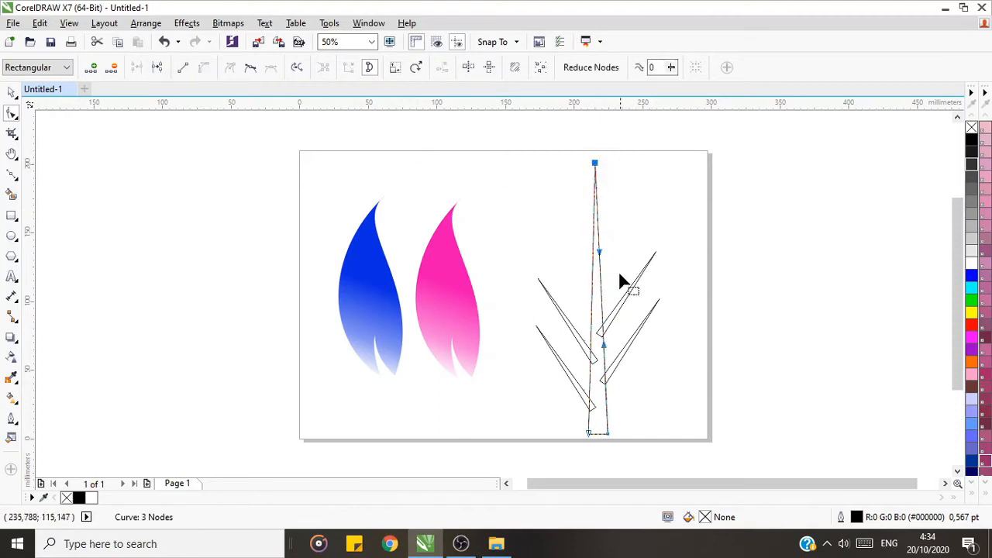
Step: Convert the trunk's left edge to a curve and bend both long edges leftward
drag(598, 258, 565, 301)
click(589, 382)
click(203, 68)
click(588, 433)
click(589, 434)
drag(572, 229, 591, 196)
Step: Move the trunk's tip to the right and its lower-left corner inward, adjusting the curve handles to form a slender bent stem
drag(595, 163, 616, 160)
mouse_move(590, 437)
mouse_down()
mouse_move(609, 436)
mouse_move(598, 427)
mouse_up()
click(616, 161)
drag(594, 349, 589, 348)
click(616, 160)
drag(623, 195, 607, 184)
mouse_move(609, 263)
mouse_down()
mouse_move(605, 250)
mouse_move(558, 290)
mouse_move(603, 257)
mouse_up()
mouse_move(601, 429)
mouse_down()
mouse_move(609, 433)
mouse_move(602, 427)
mouse_up()
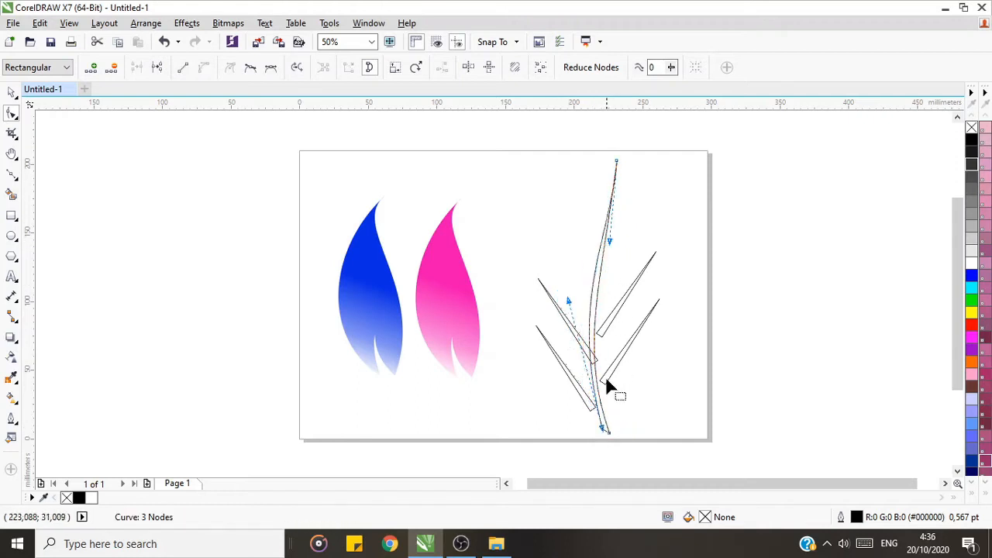
Step: Refine the trunk's edge handles near the base so both sides follow one smooth, narrow curve
drag(601, 284, 577, 307)
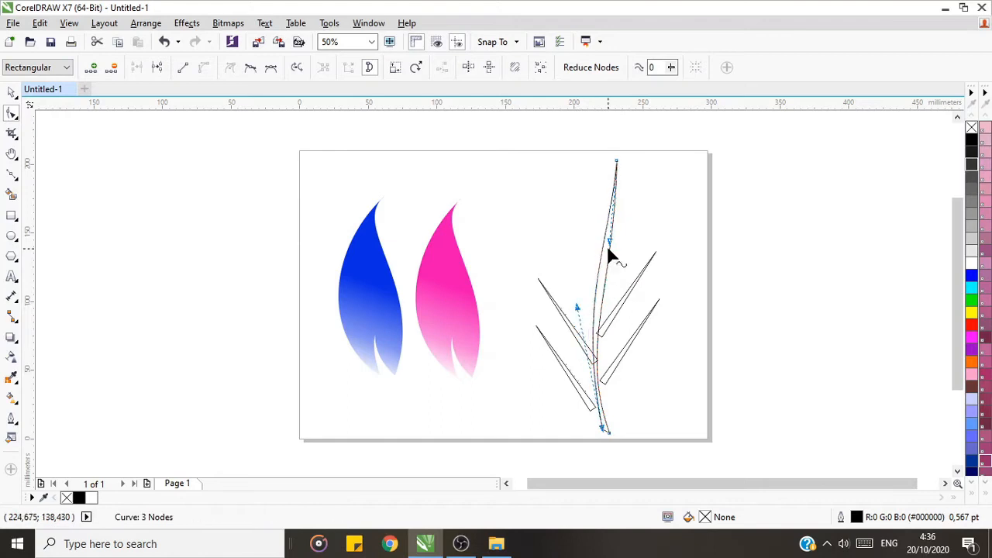
drag(602, 430, 571, 326)
mouse_move(614, 294)
mouse_down()
mouse_move(618, 286)
mouse_move(616, 296)
mouse_up()
mouse_move(570, 324)
mouse_down()
mouse_move(581, 301)
mouse_move(571, 313)
mouse_up()
click(608, 431)
drag(618, 291, 581, 312)
Step: Raise the upper-left branch along the trunk and convert its long edges to curves with the Shape tool
click(11, 92)
click(606, 419)
key(F10)
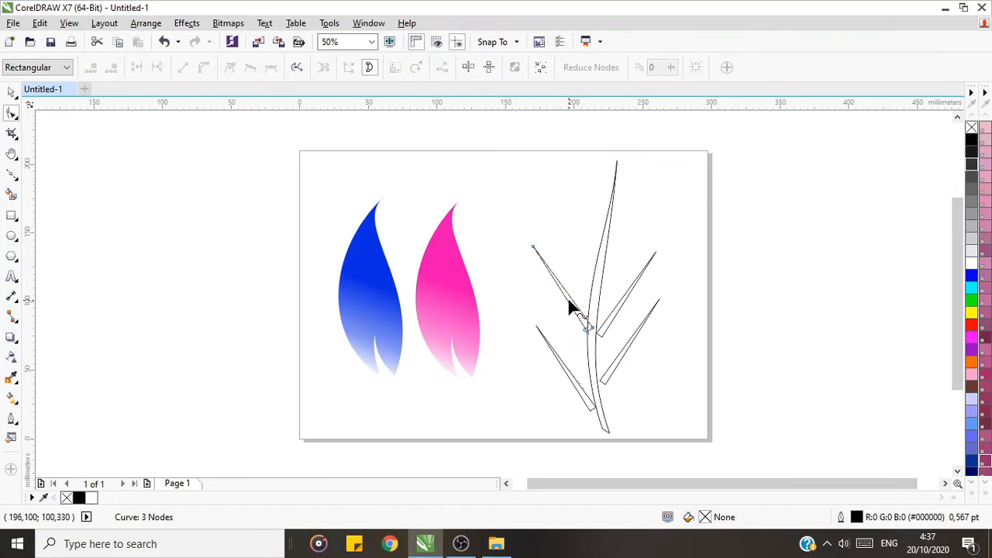
click(568, 306)
mouse_move(571, 310)
mouse_down()
mouse_move(571, 282)
mouse_move(583, 319)
mouse_up()
click(582, 314)
mouse_move(570, 284)
mouse_down()
mouse_move(575, 262)
mouse_move(554, 271)
mouse_move(565, 266)
mouse_up()
Step: Narrow the upper-left branch's base and adjust its curve handles to bend both edges into an upward arch
click(593, 327)
click(587, 331)
click(593, 328)
drag(593, 328, 588, 326)
drag(565, 266, 573, 254)
drag(552, 272, 546, 255)
drag(574, 254, 591, 293)
Step: Reposition the upper-left branch's tip lower and farther out, and reshape its edges into a smooth outward arc
key(space)
click(621, 331)
click(577, 322)
click(11, 153)
click(80, 67)
click(12, 92)
double_click(643, 327)
click(574, 251)
drag(574, 251, 555, 264)
drag(573, 307, 597, 278)
Step: Move the curved branch's base node inward to make the branch thinner where it meets the trunk
click(687, 417)
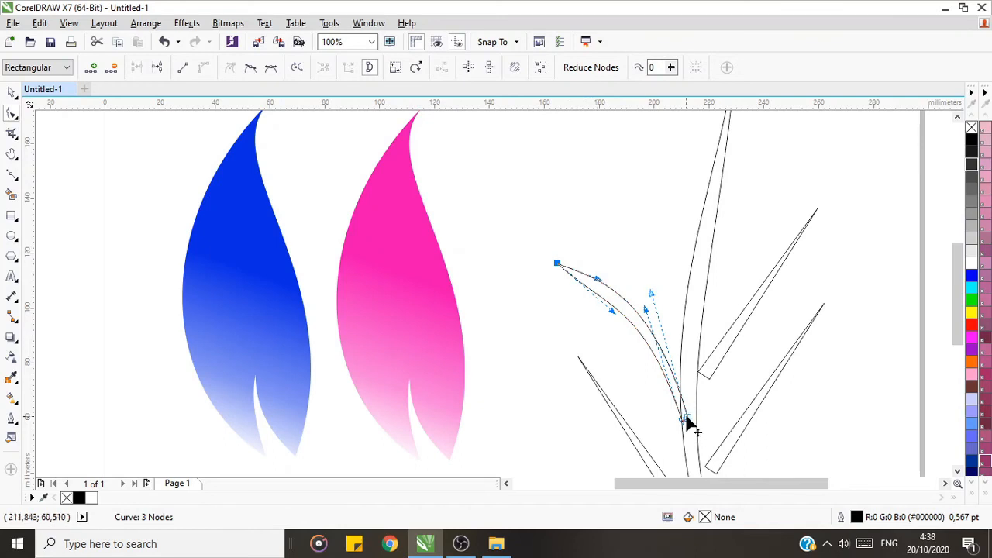
key(space)
click(525, 222)
click(666, 385)
click(12, 113)
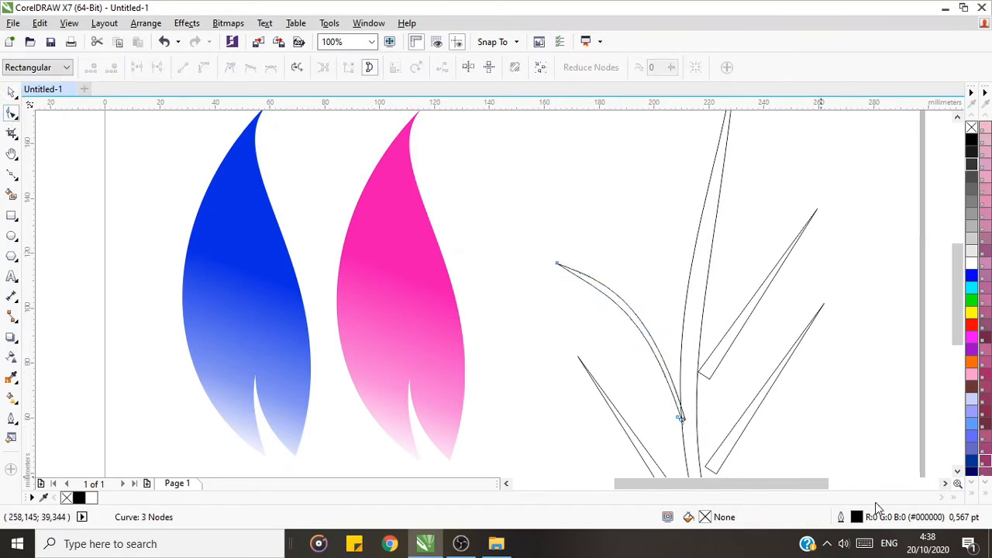
click(11, 95)
Step: Delete the remaining straight branches, keeping the trunk and the curved upper-left branch
key(F3)
click(583, 401)
key(Delete)
click(609, 368)
key(Delete)
key(Delete)
Step: Place a horizontally mirrored duplicate of the curved branch on the trunk's right side, with a second, slightly larger copy below it
click(572, 315)
key(ctrl+d)
click(328, 68)
drag(550, 322, 609, 313)
drag(659, 259, 669, 246)
drag(627, 281, 685, 283)
right_click(685, 283)
drag(730, 248, 740, 236)
drag(685, 270, 624, 332)
Step: Duplicate the left curved branch and place the copy lower on the trunk's left side
click(558, 303)
key(ctrl+d)
drag(568, 295, 575, 362)
drag(620, 333, 617, 323)
click(602, 366)
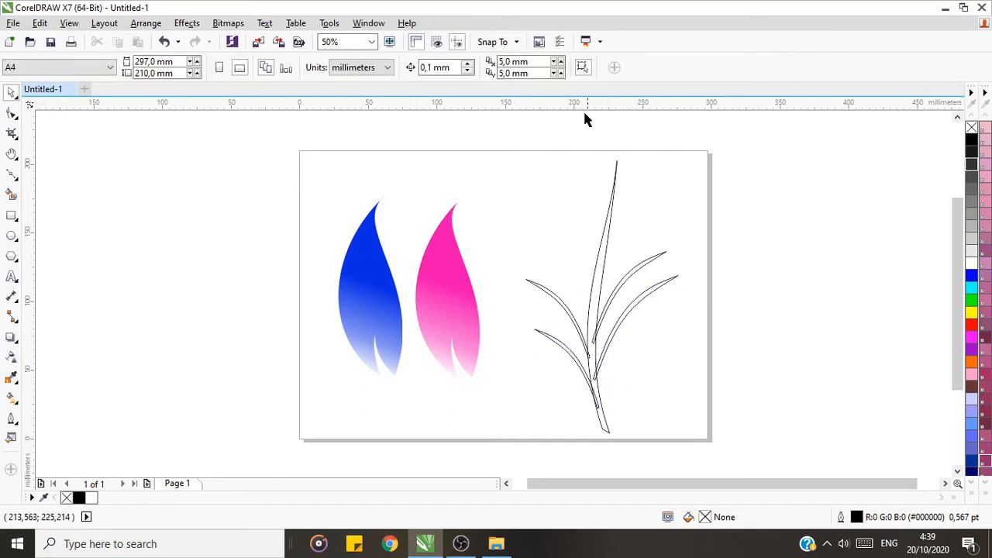
Step: Select the trunk and all four branches and sample a medium blue from the blue leaf's gradient with the Color Eyedropper
drag(500, 150, 726, 447)
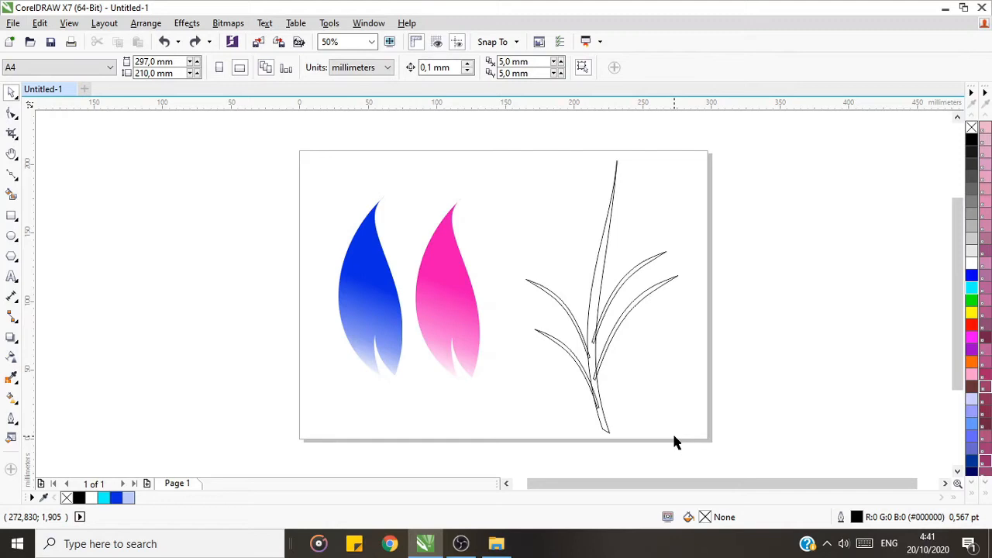
mouse_move(514, 157)
mouse_down()
mouse_move(719, 436)
mouse_move(736, 446)
mouse_move(814, 434)
mouse_up()
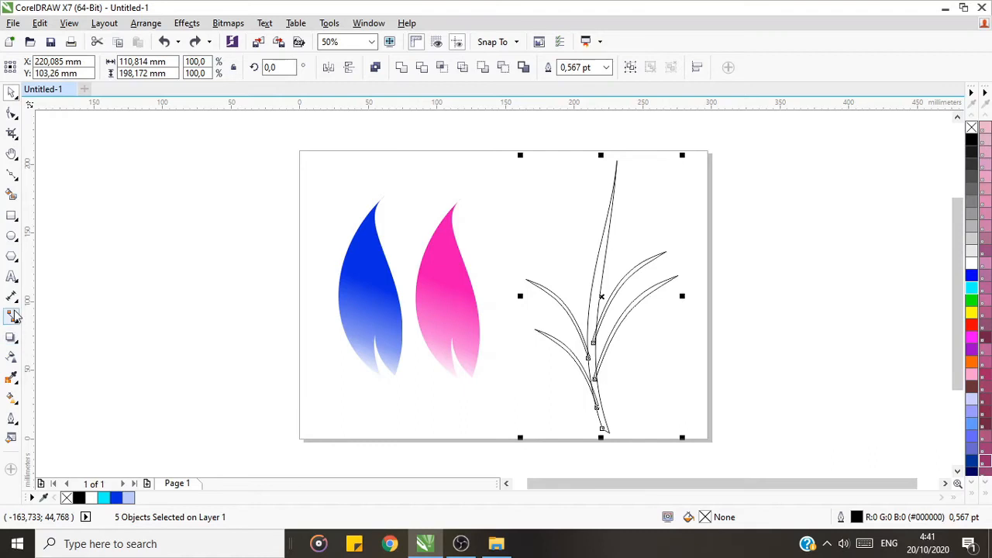
click(12, 378)
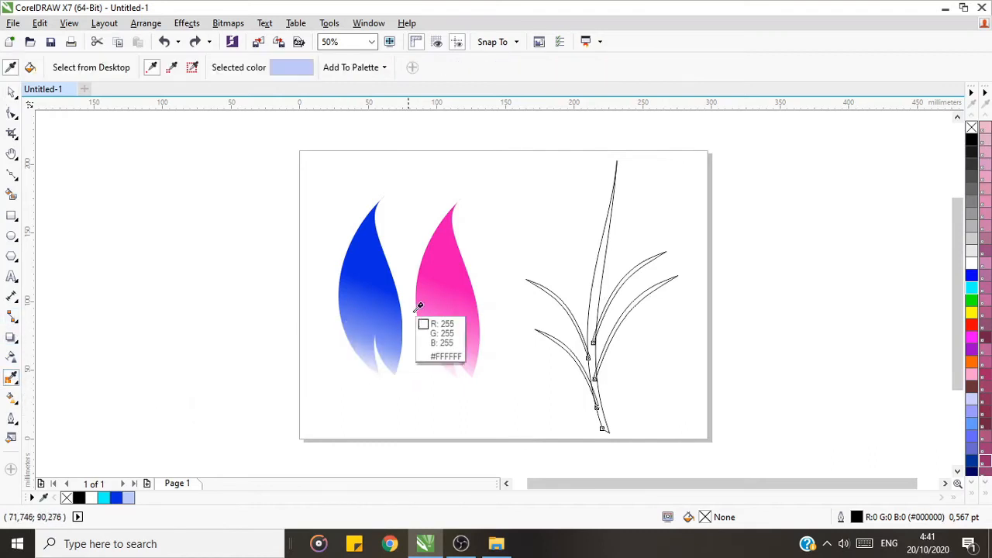
click(381, 291)
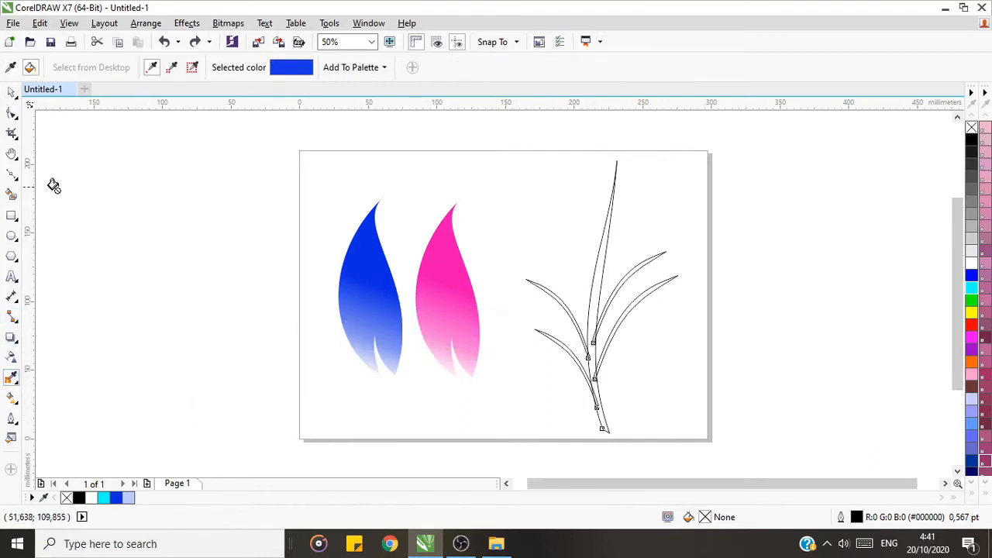
click(12, 153)
click(80, 67)
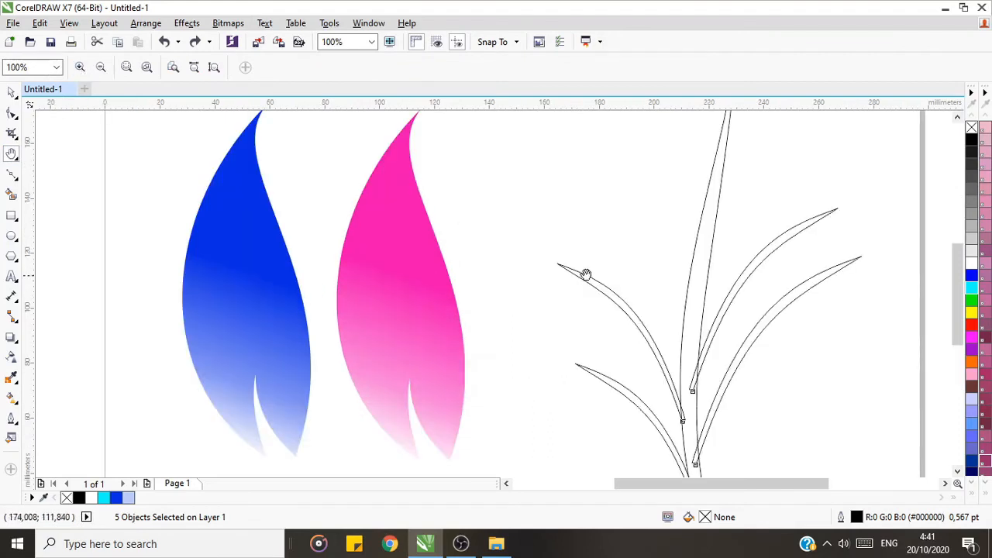
click(12, 379)
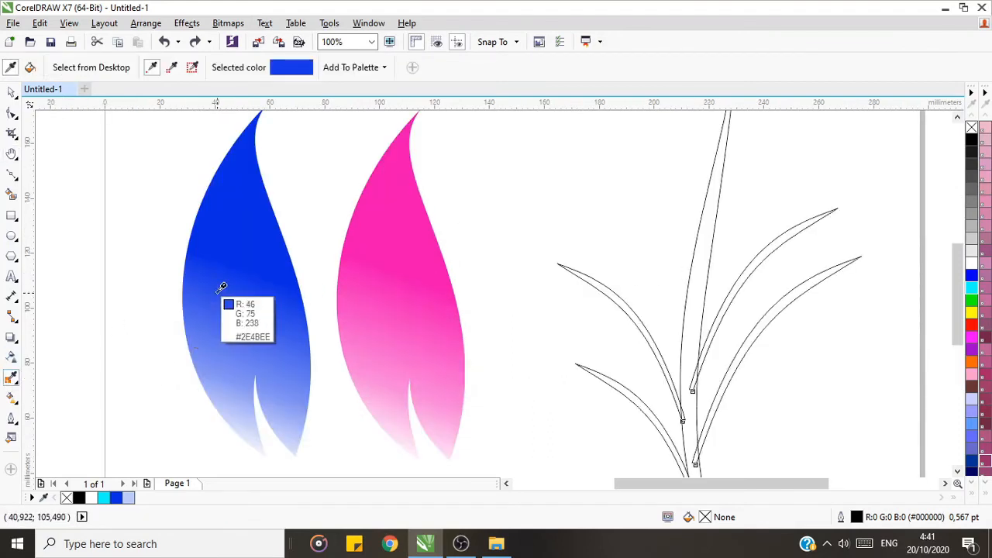
click(230, 318)
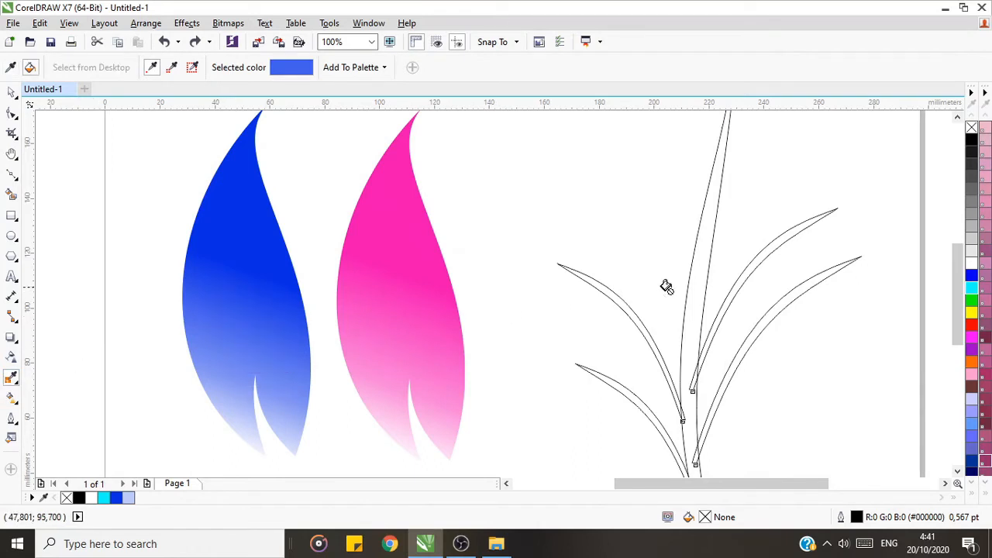
Step: Fill the trunk and all four branches with the sampled blue
click(692, 277)
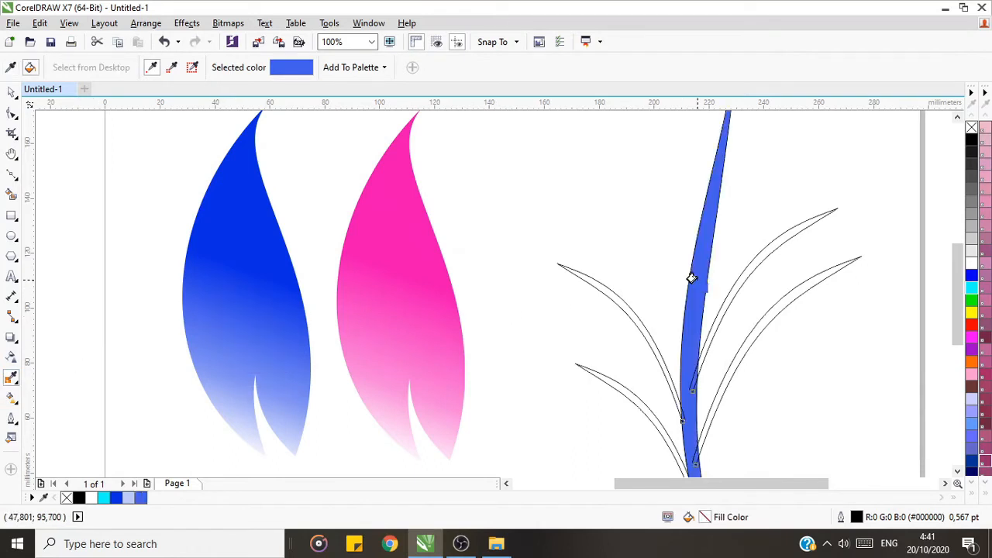
click(738, 277)
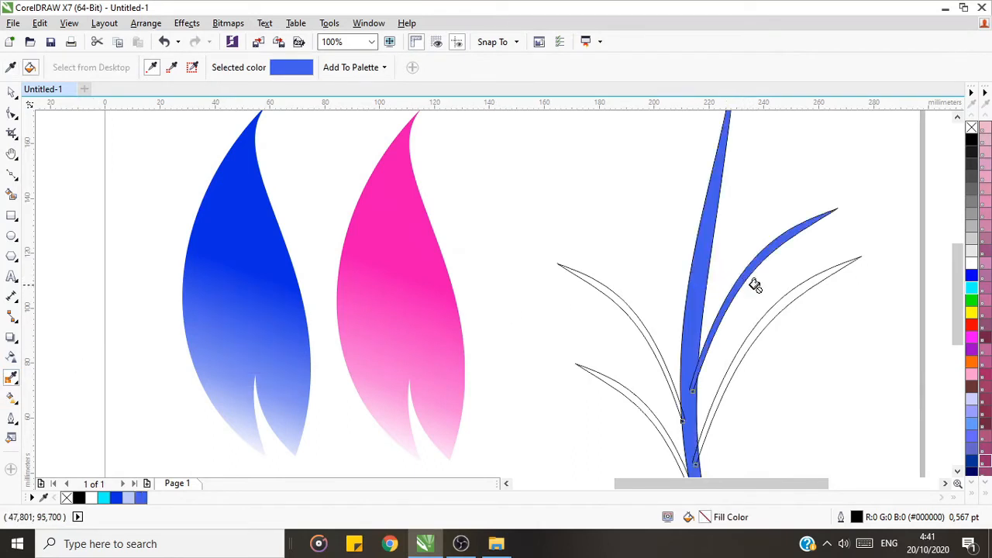
click(791, 289)
click(611, 298)
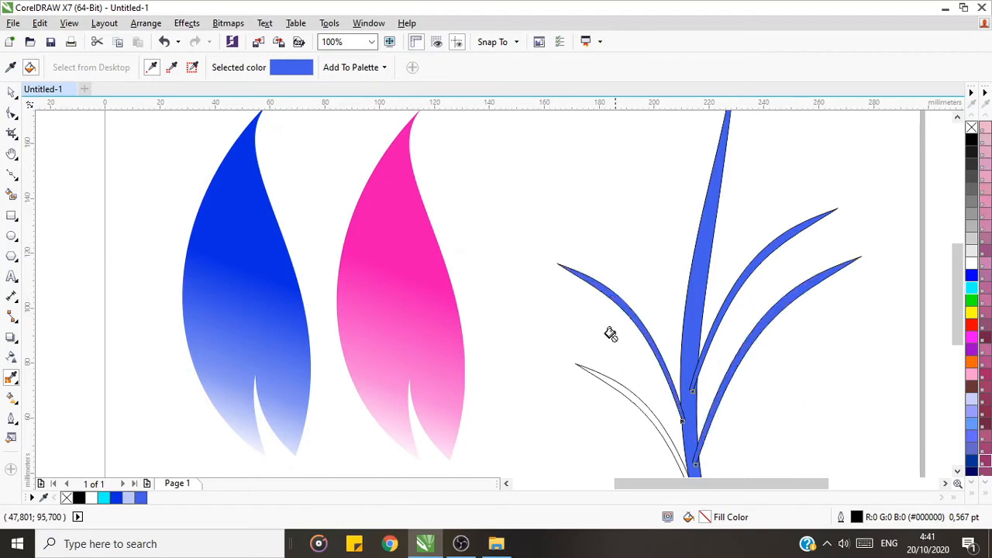
click(611, 385)
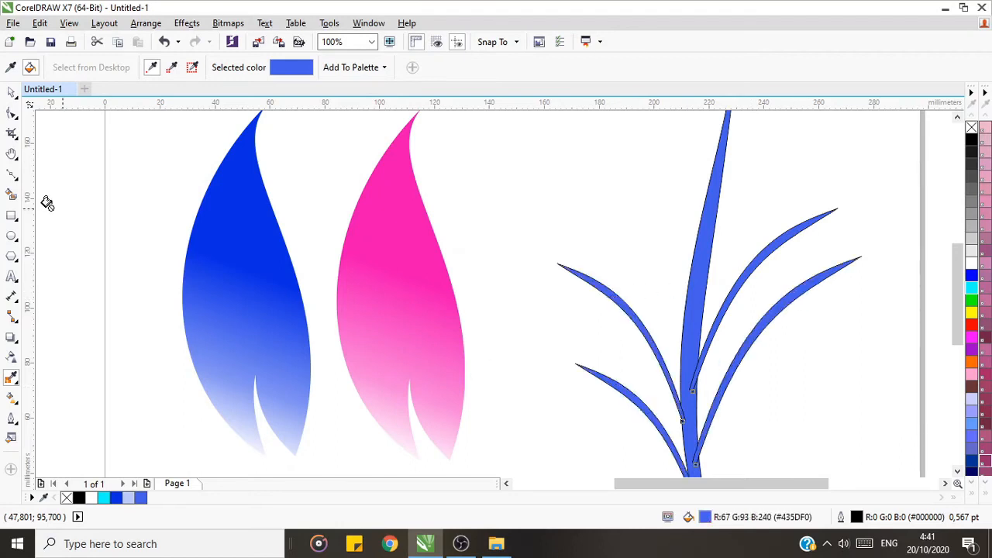
Step: Select the trunk and branches and set their outline width to None
click(11, 93)
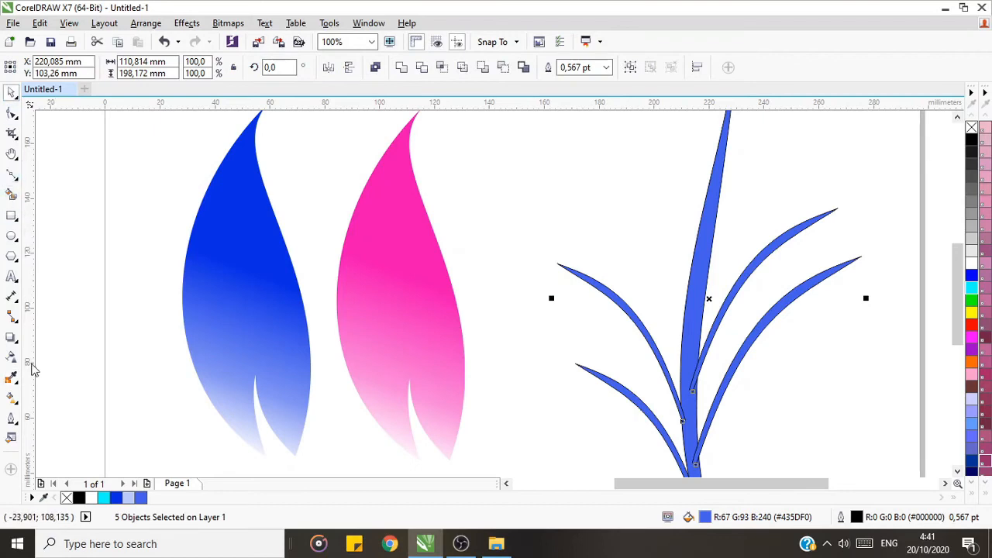
click(10, 153)
click(101, 68)
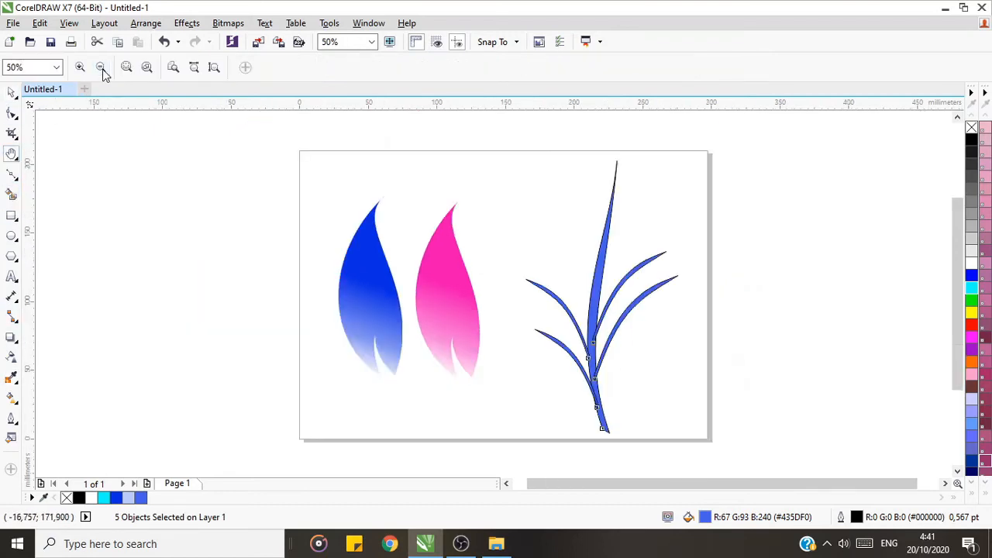
drag(552, 395, 519, 394)
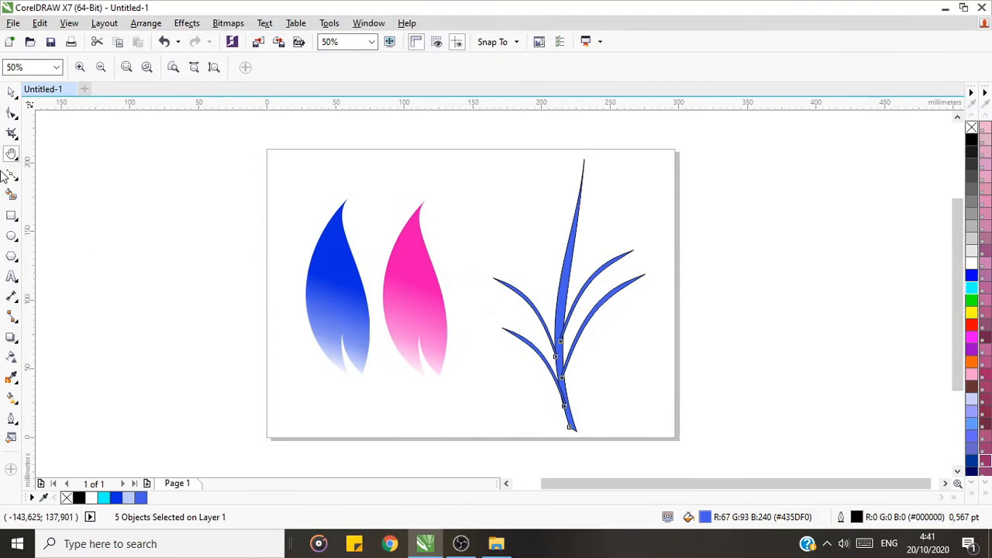
click(11, 93)
click(748, 312)
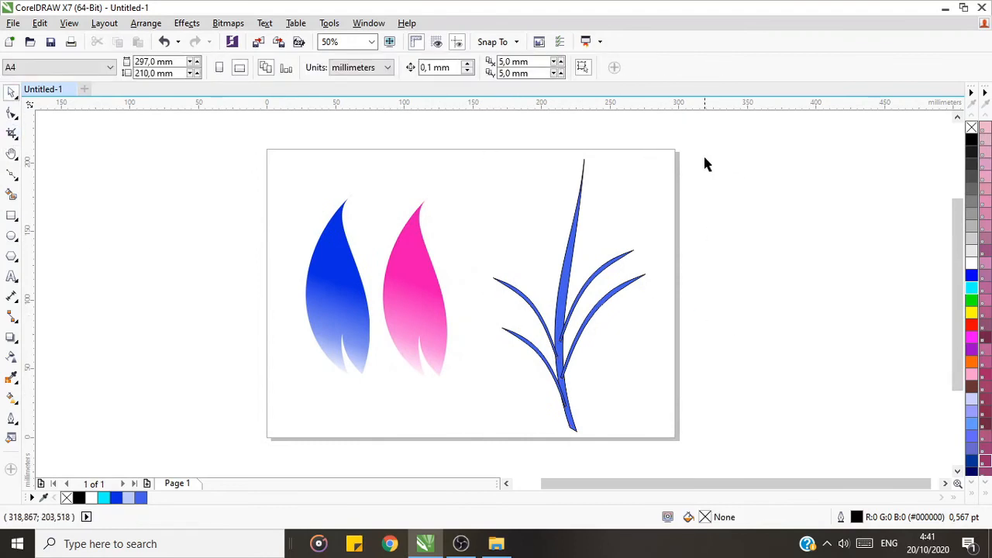
drag(705, 157, 483, 448)
click(606, 68)
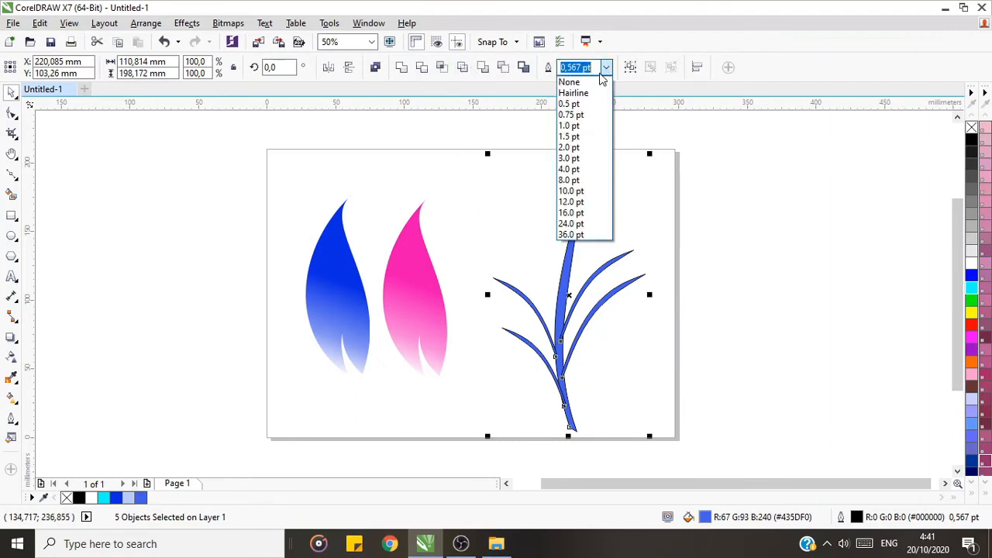
click(597, 83)
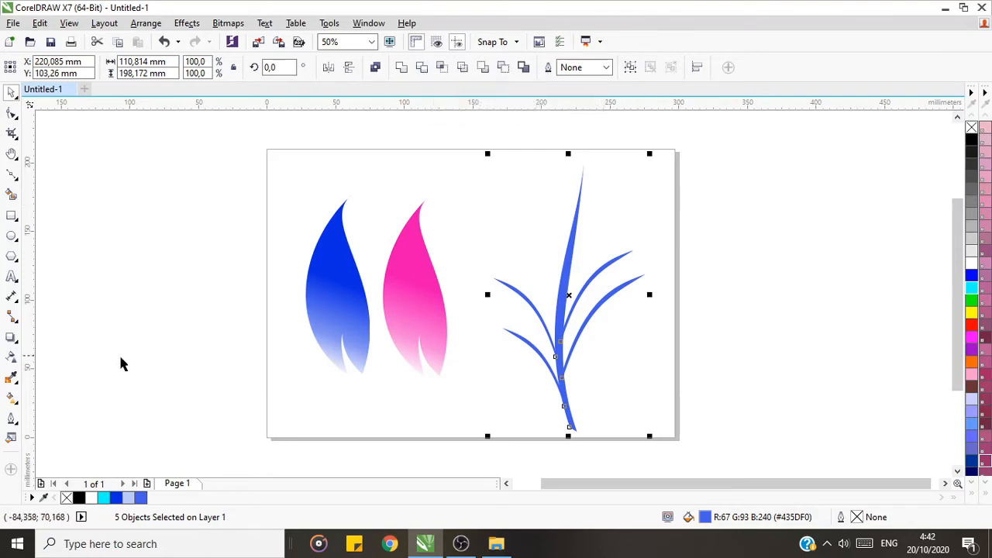
Step: Apply a linear transparency to the trunk and branches, fading from opaque near the trunk's tip to fully transparent at its base
click(13, 364)
drag(560, 231, 542, 418)
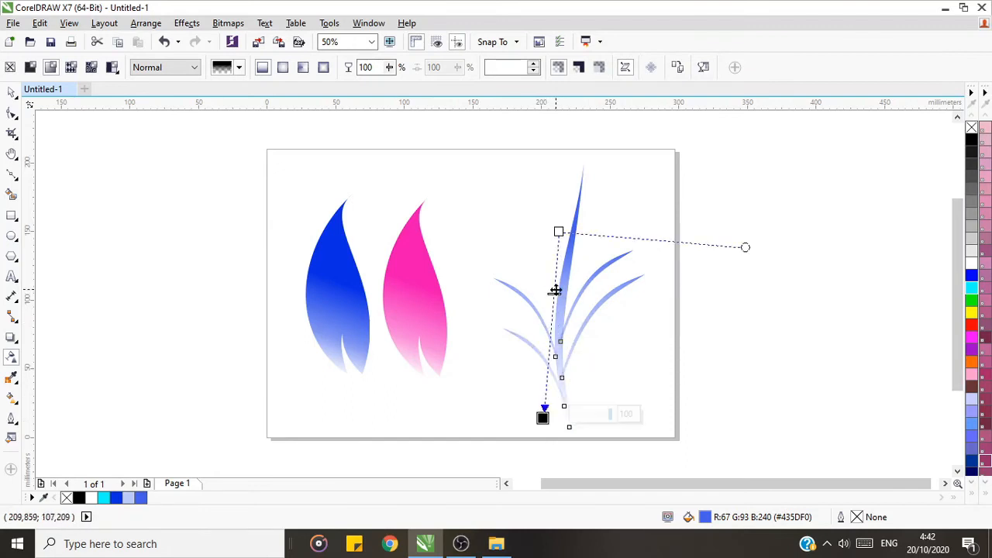
drag(558, 231, 551, 165)
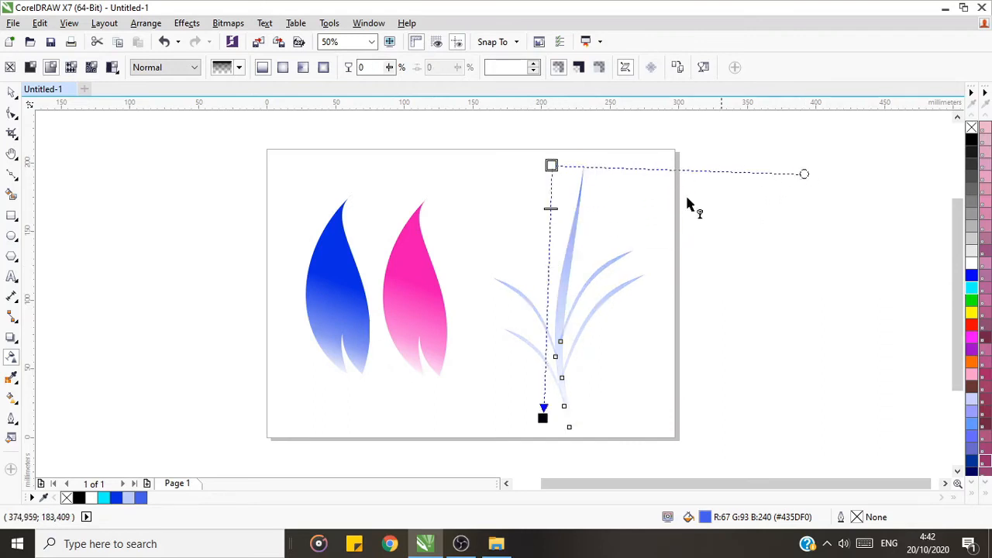
click(12, 91)
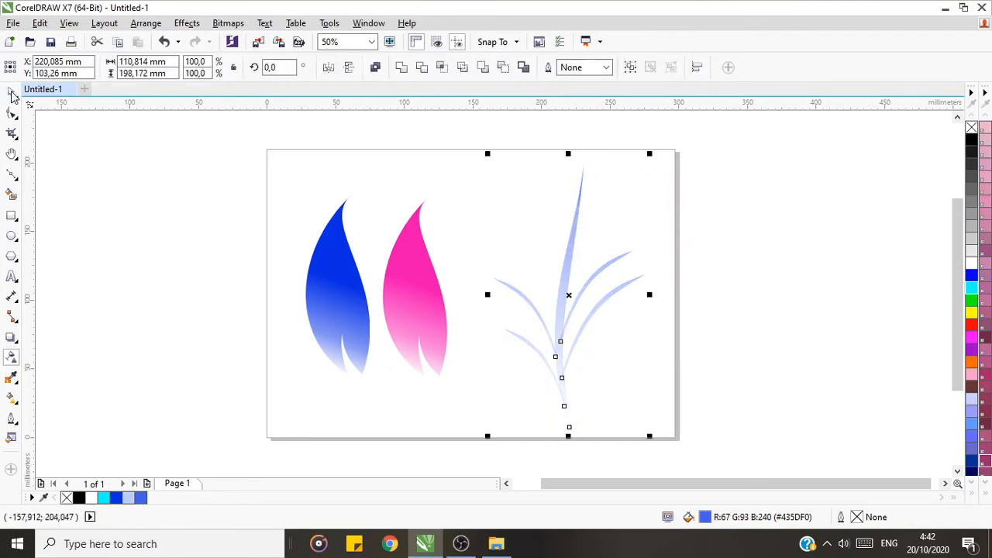
Step: Group the trunk and four branches and move the group about 13 mm left and 7 mm up
click(728, 337)
click(600, 270)
click(488, 163)
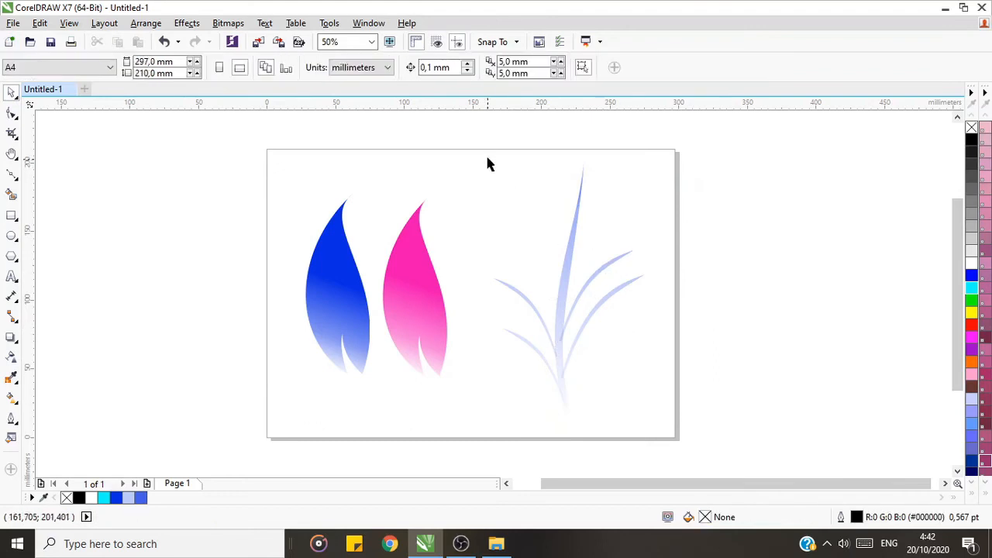
drag(545, 279, 674, 441)
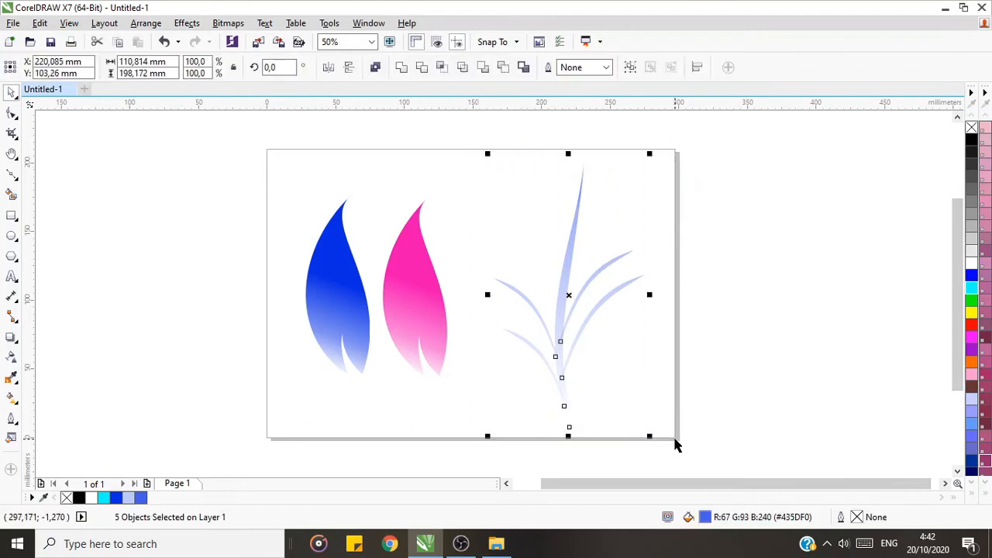
key(ctrl+g)
drag(570, 296, 552, 286)
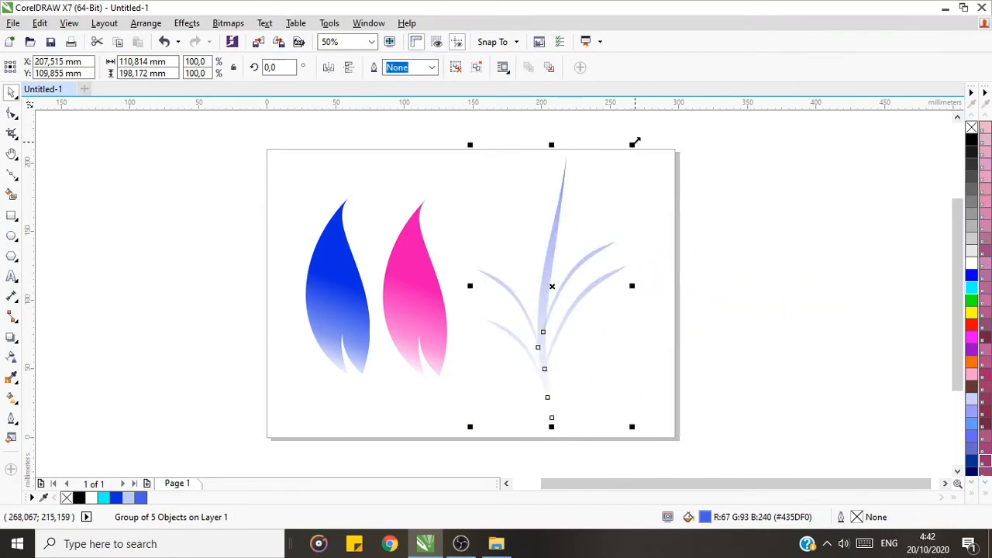
Step: Duplicate the branch group onto the blue leaf and scale the copy down to 35.5%
key(ctrl+d)
drag(564, 279, 353, 284)
drag(432, 145, 342, 302)
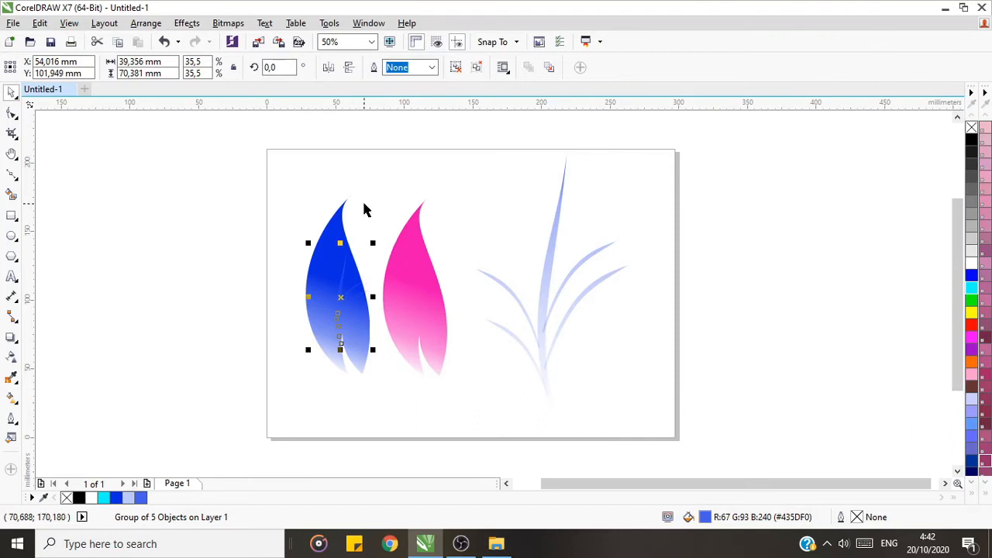
Step: Rotate the small branch group on the blue leaf by about 10.8° and shift it up and left
click(12, 153)
click(80, 68)
drag(270, 288, 502, 293)
click(12, 93)
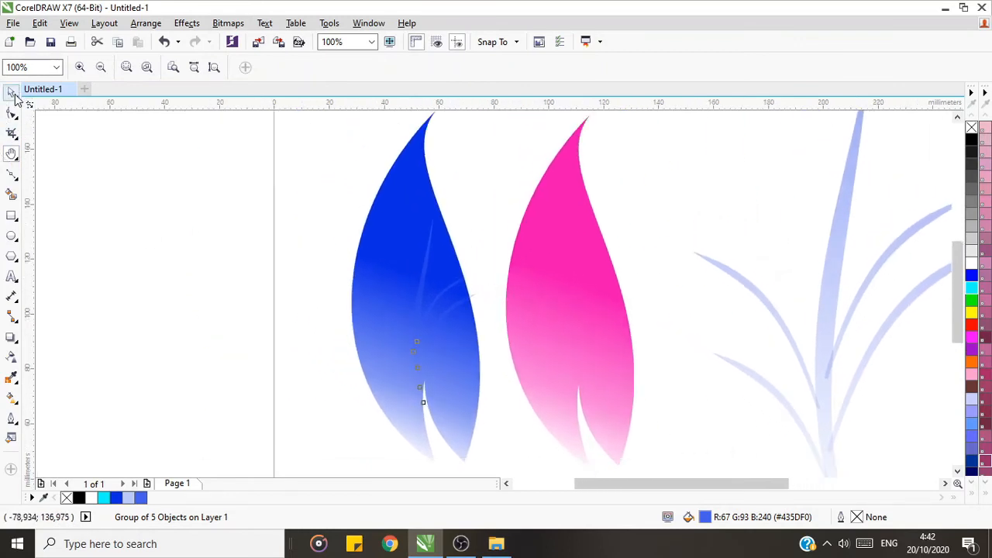
click(402, 314)
click(421, 310)
drag(478, 205, 459, 203)
click(425, 308)
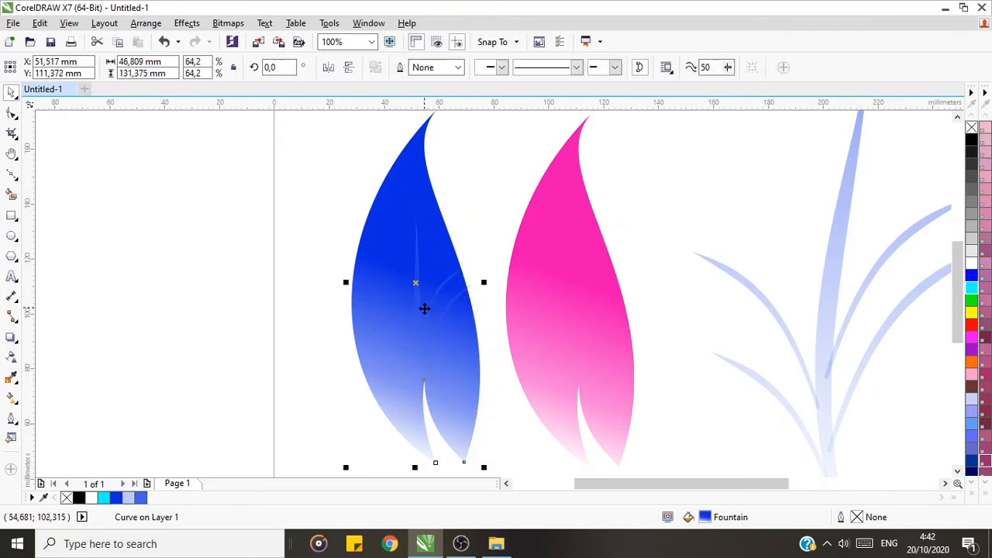
mouse_move(418, 313)
mouse_down()
mouse_move(416, 322)
mouse_move(398, 310)
mouse_move(397, 319)
mouse_move(417, 299)
mouse_up()
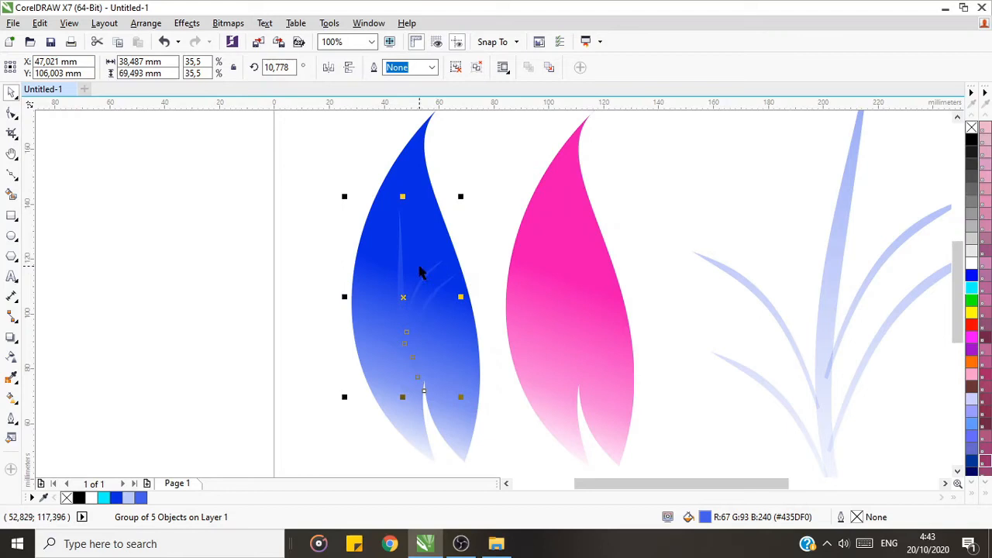
click(418, 151)
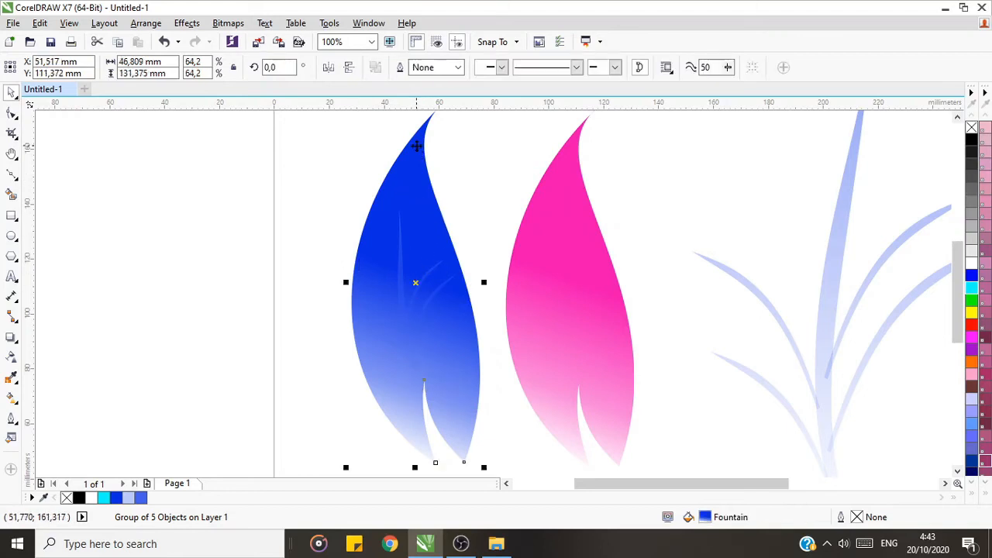
click(401, 309)
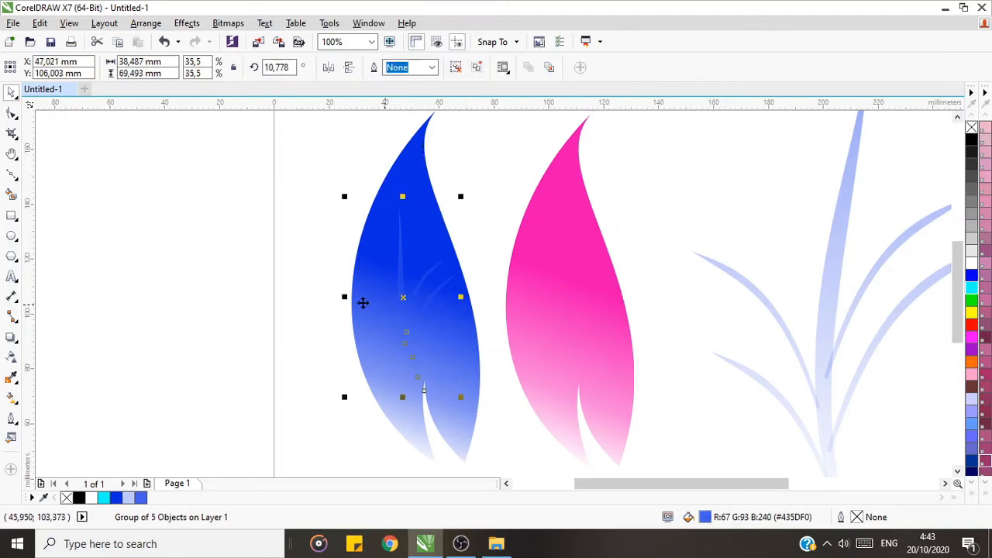
Step: Adjust the linear transparency of the small branch group on the blue leaf by repositioning its midpoint and opaque end
click(11, 359)
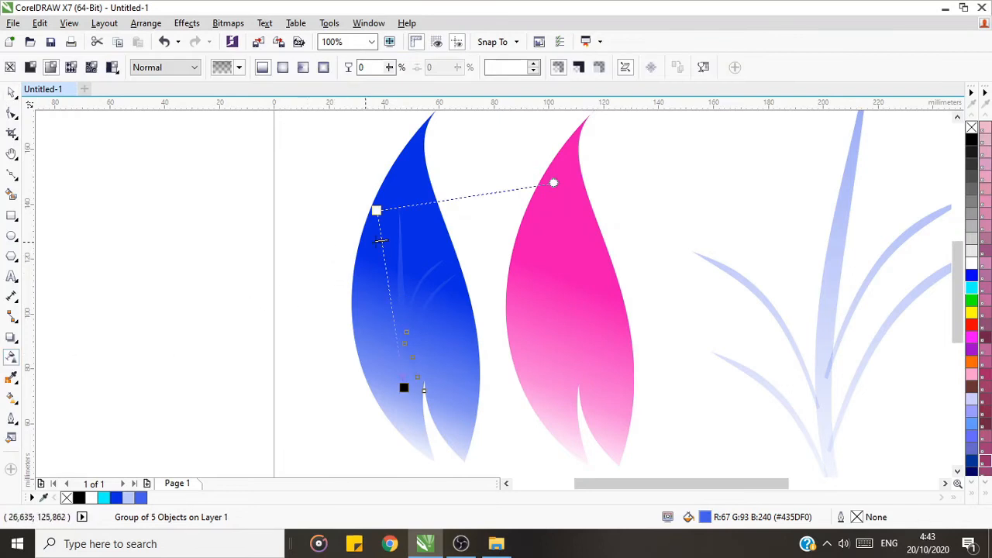
drag(381, 240, 387, 289)
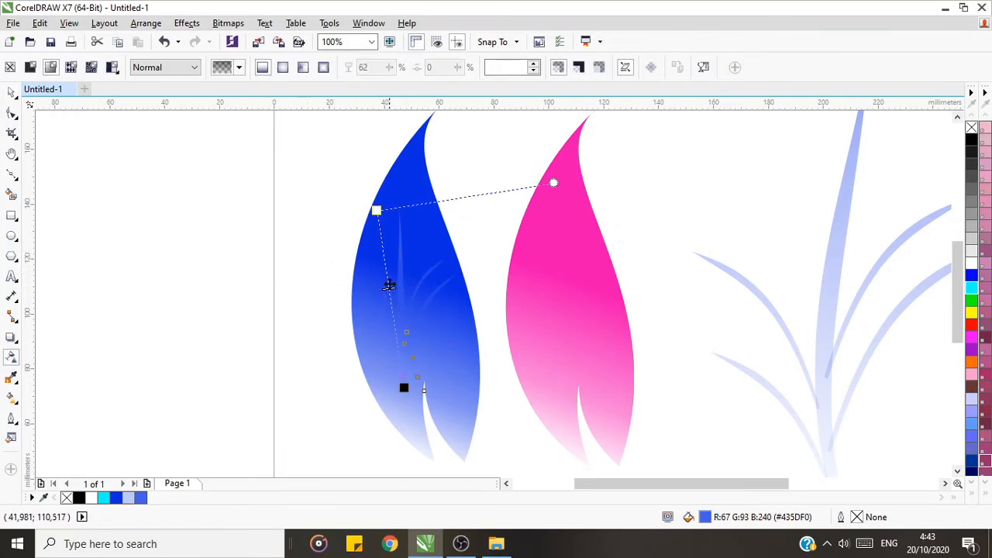
drag(377, 210, 322, 304)
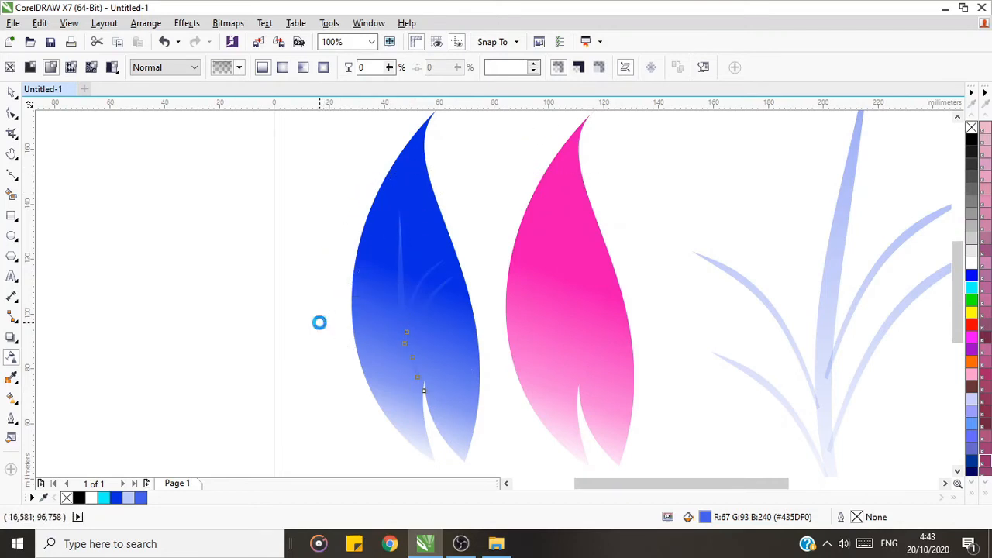
click(11, 92)
click(173, 192)
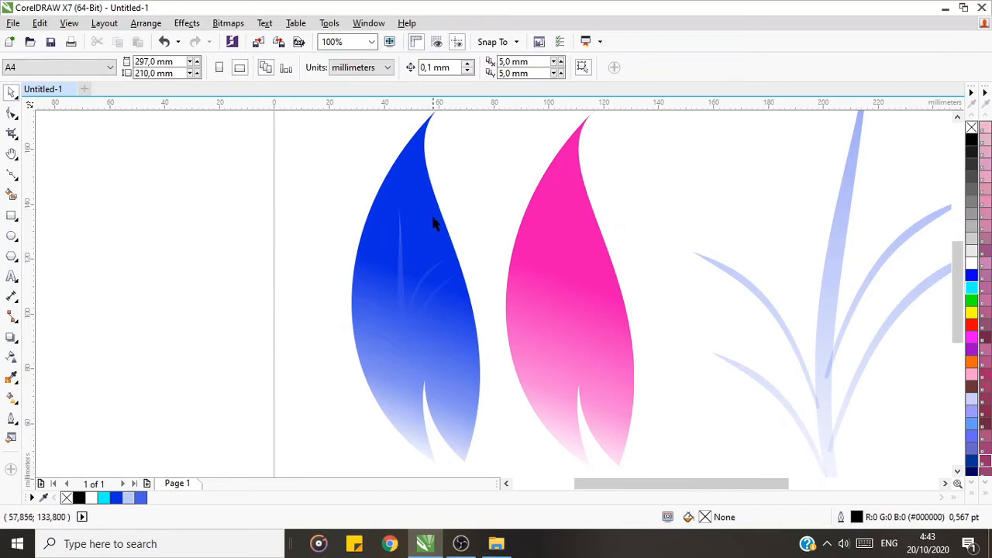
Step: Move the branch group on the blue leaf about 3.6 mm right and 7.4 mm down, and enlarge it to 36.9%
click(415, 175)
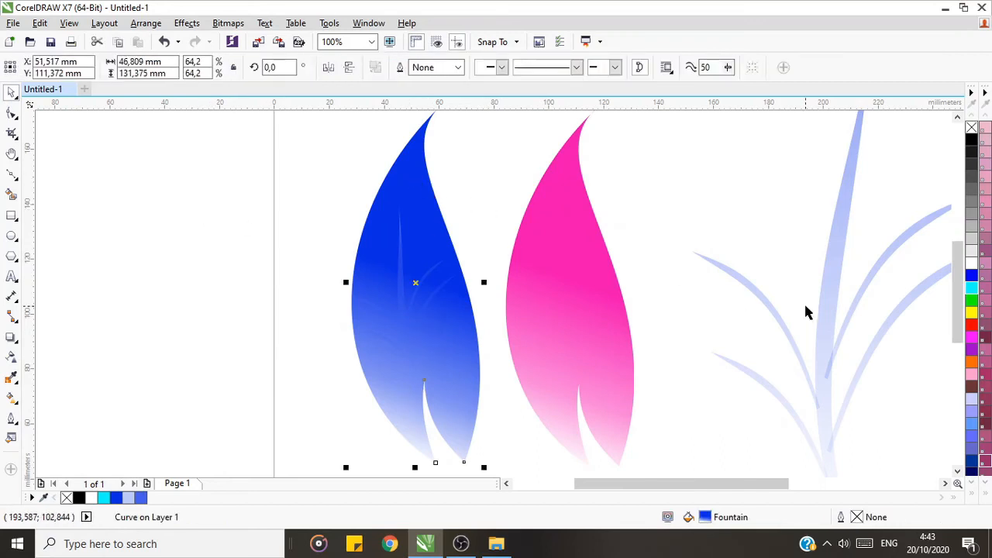
click(276, 284)
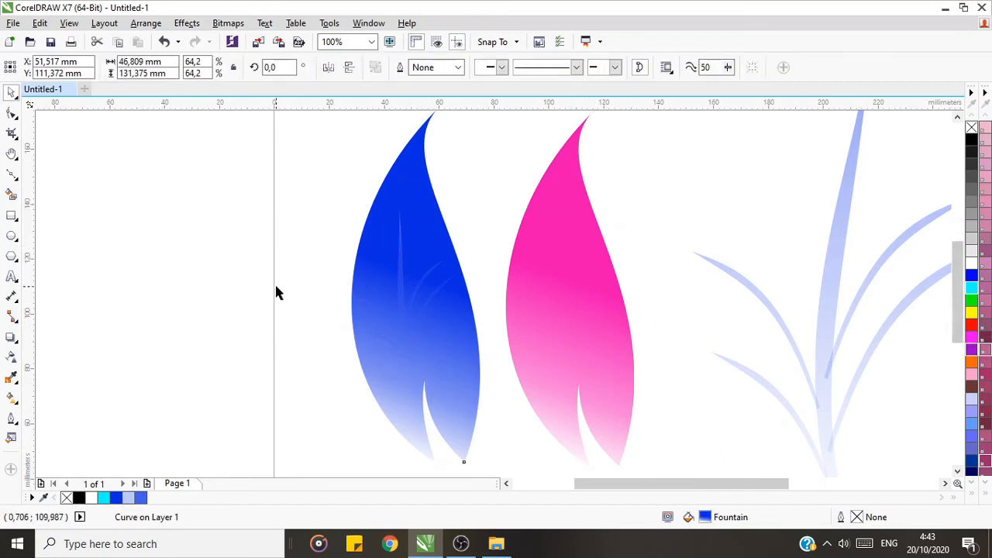
click(397, 291)
drag(399, 294, 408, 317)
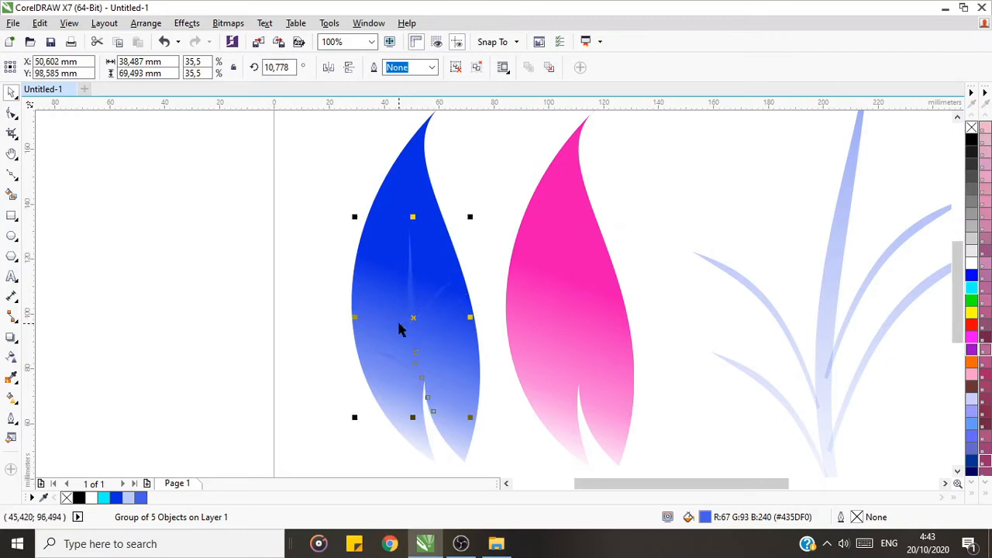
drag(353, 216, 349, 127)
click(482, 203)
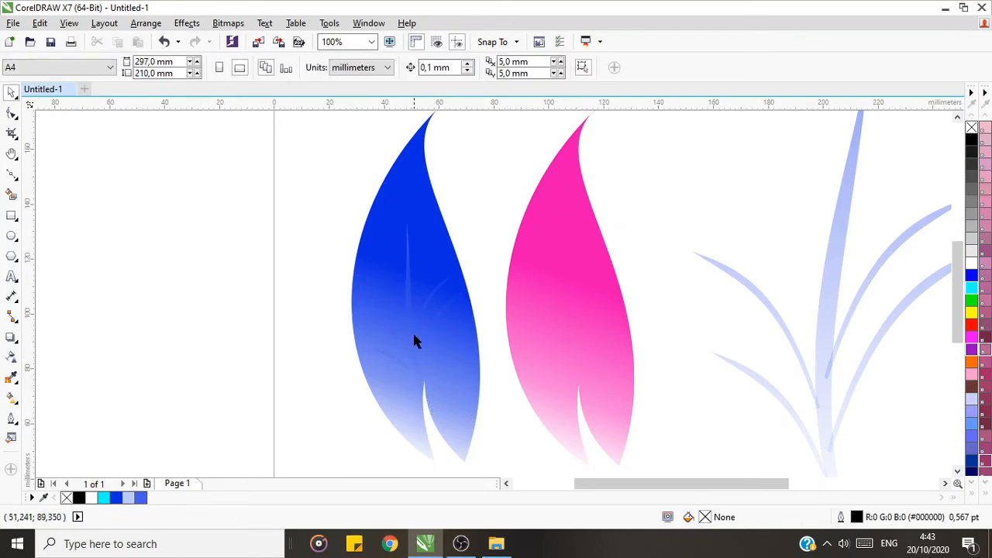
Step: Ungroup the trunk and four branches on the blue leaf
click(414, 342)
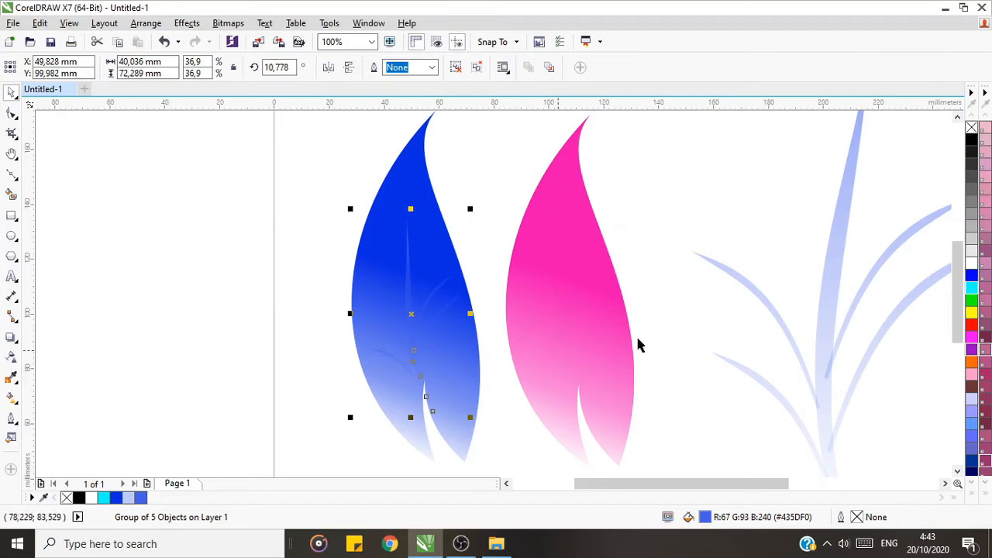
click(504, 231)
click(410, 301)
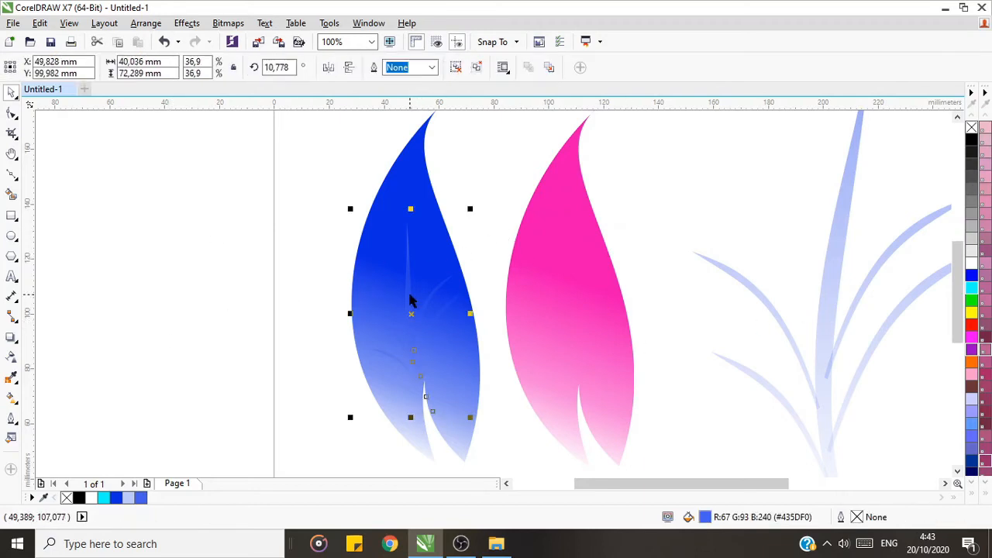
right_click(410, 294)
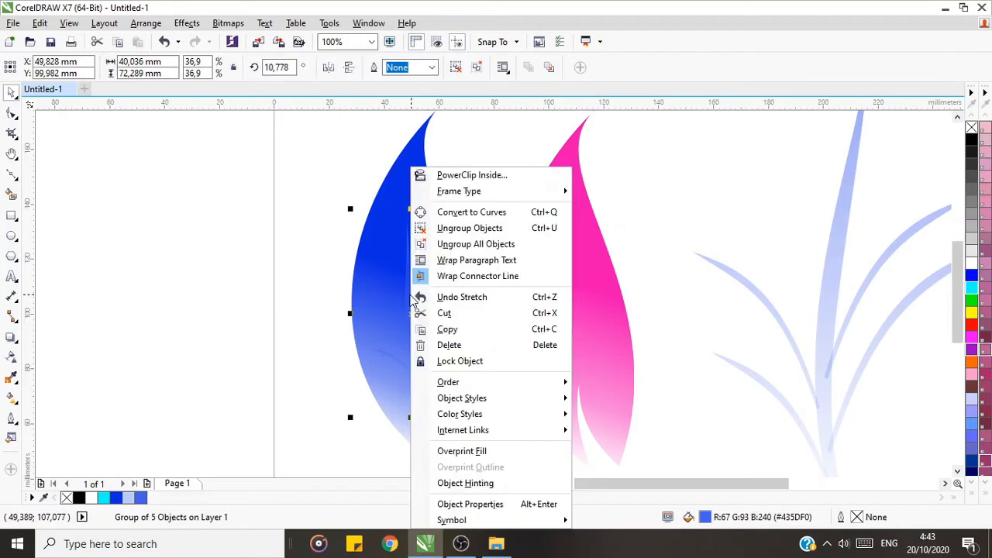
click(458, 230)
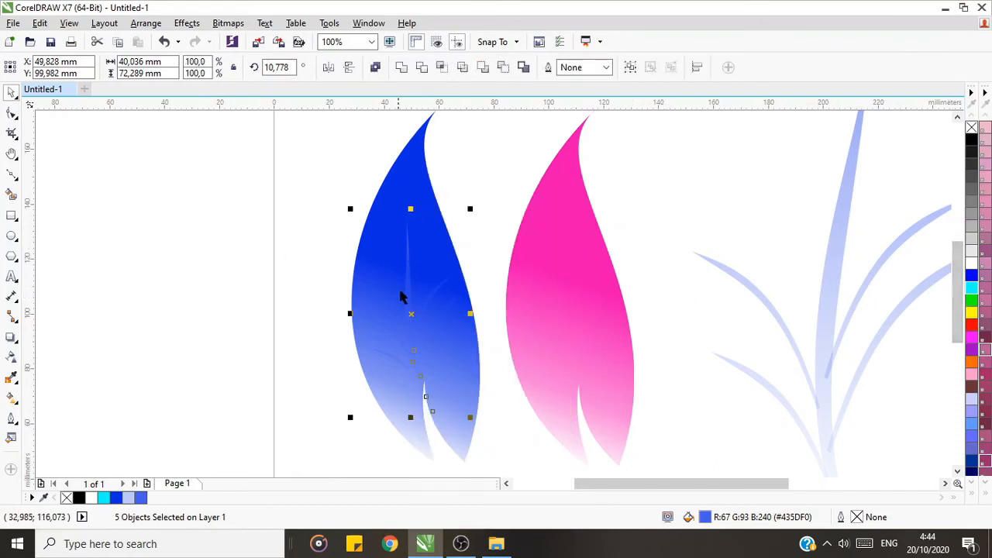
Step: Try magenta, cyan, #6666FF, #6666CC, navy #000066 and #336699 as fill for the ungrouped trunk and branches
right_click(972, 336)
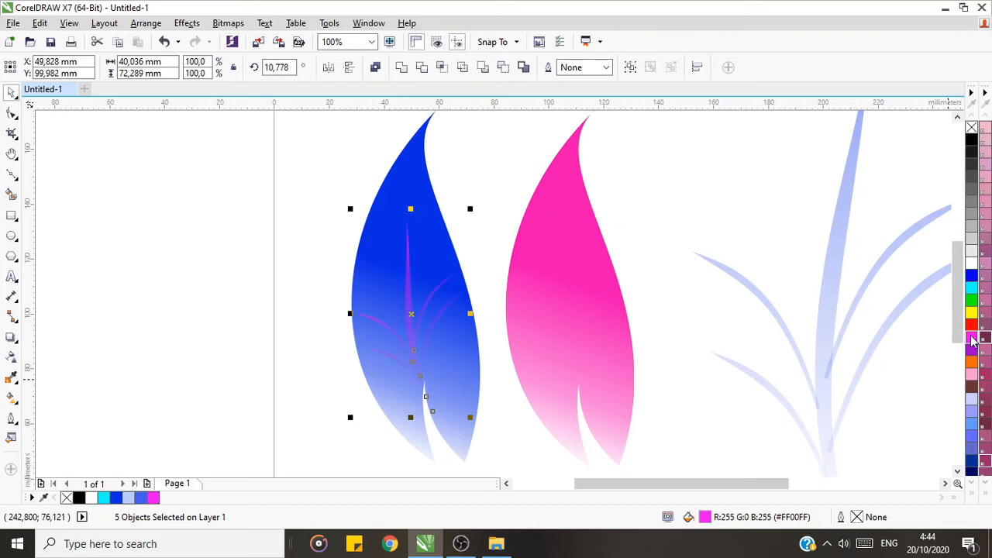
right_click(973, 290)
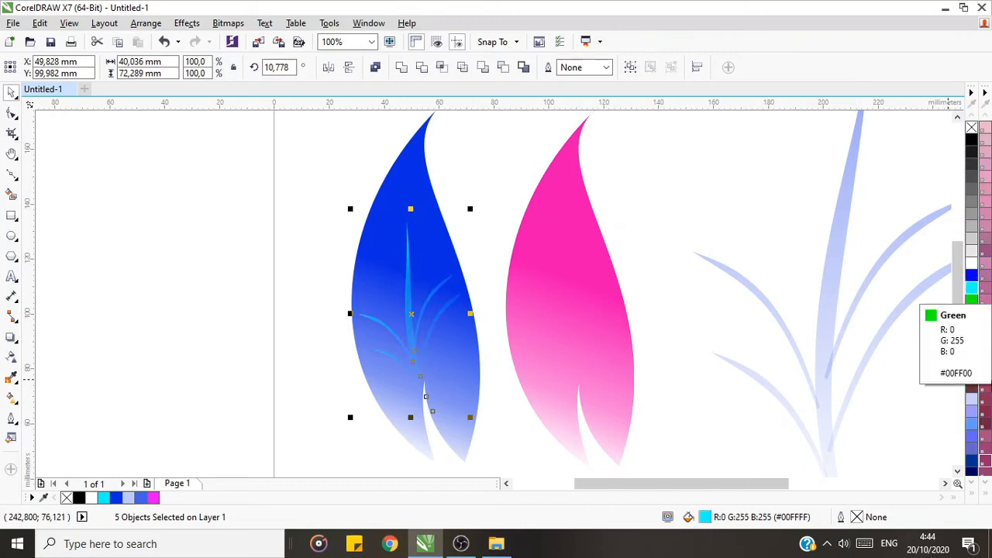
right_click(974, 451)
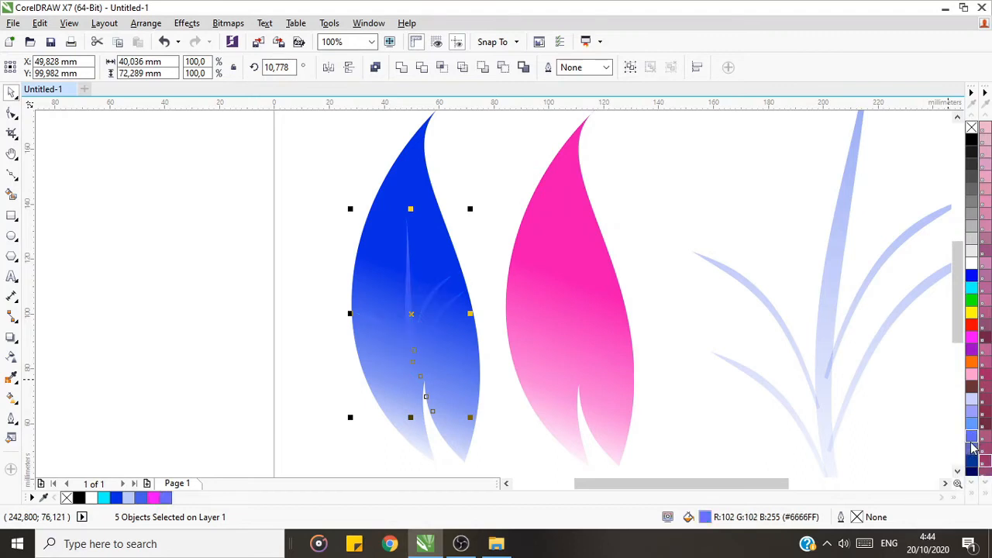
right_click(971, 449)
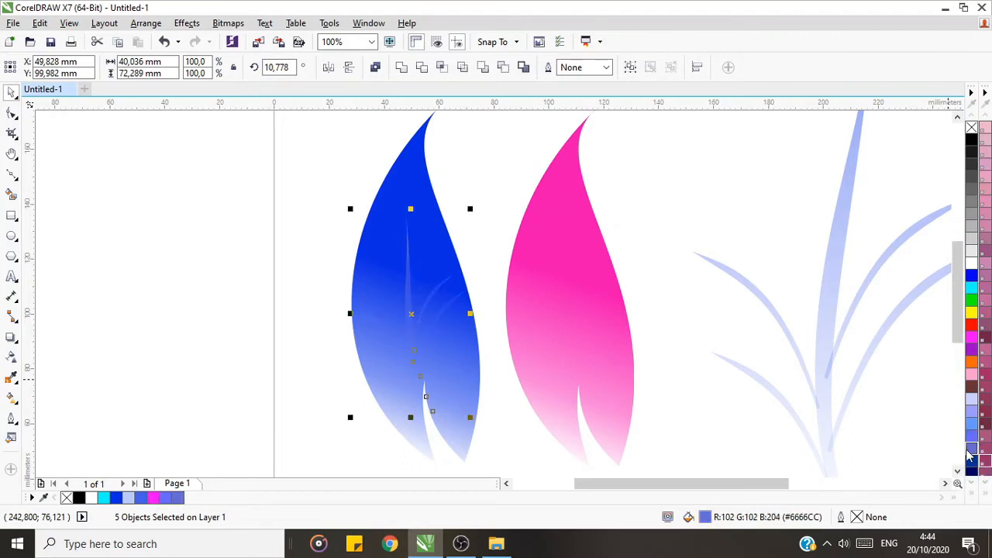
click(973, 495)
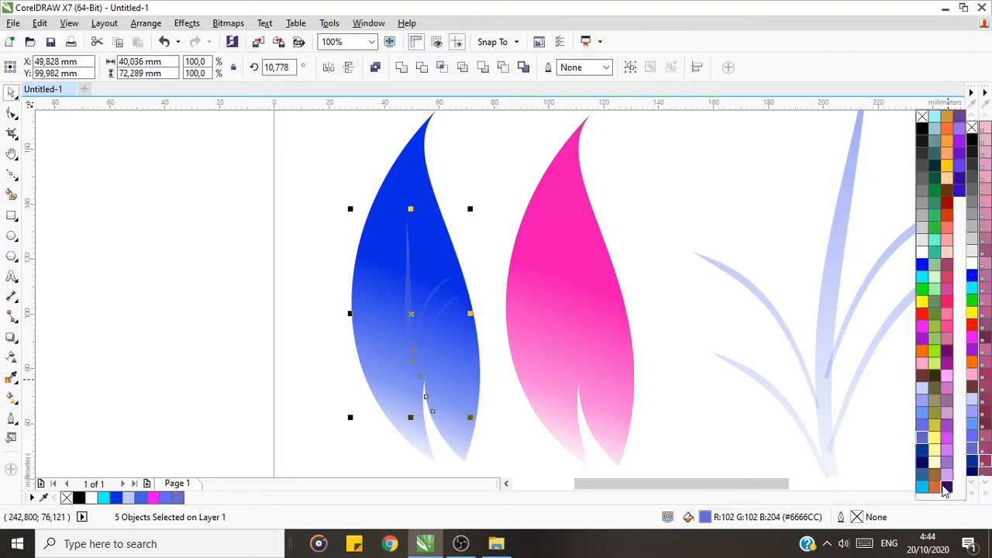
right_click(922, 463)
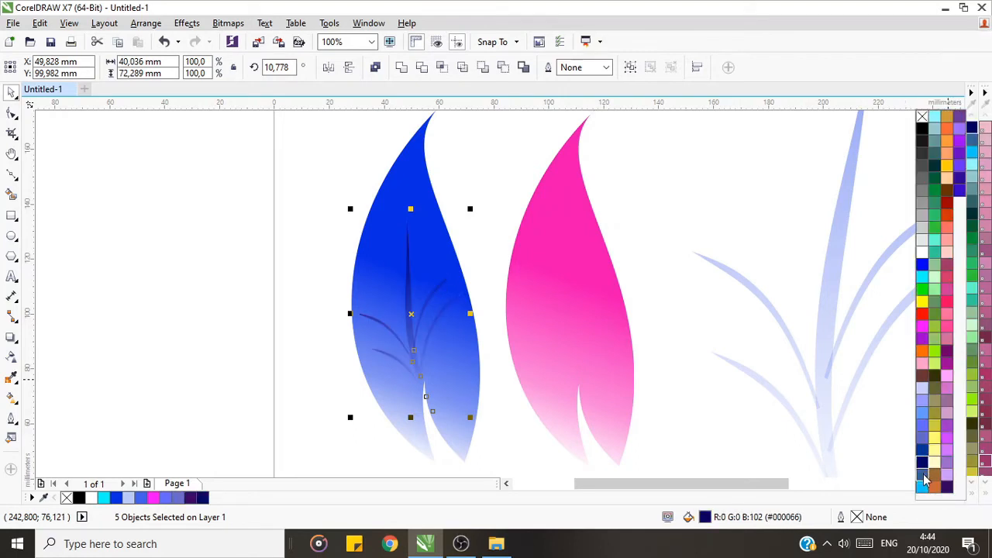
right_click(922, 475)
right_click(922, 463)
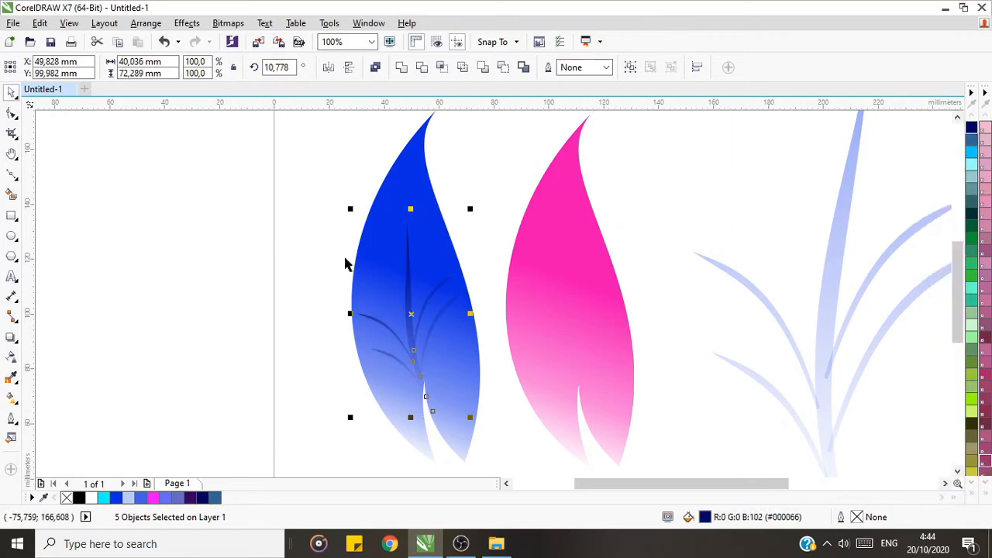
Step: Compare sky blue and navy #000066 on the trunk and branches, and fill them with steel blue #336699
click(973, 500)
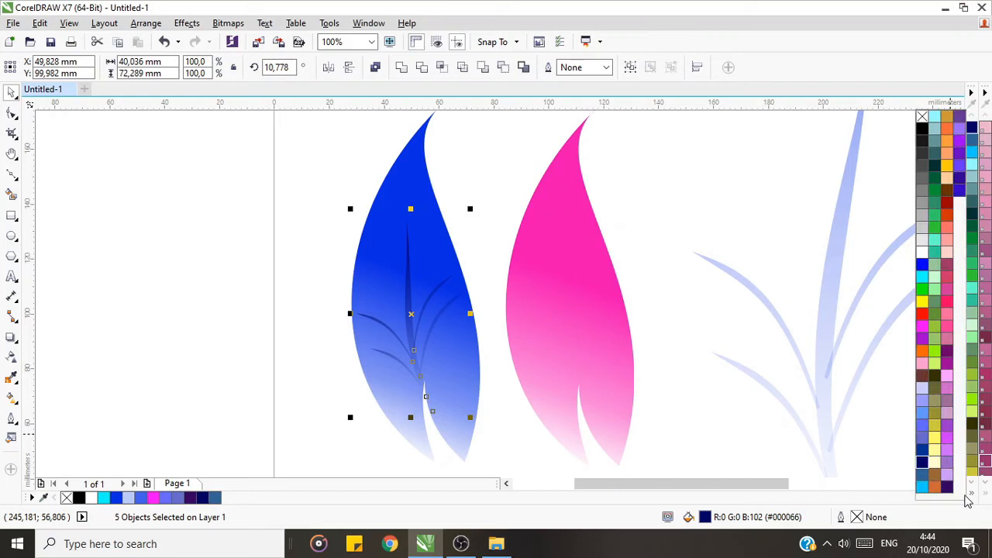
right_click(923, 488)
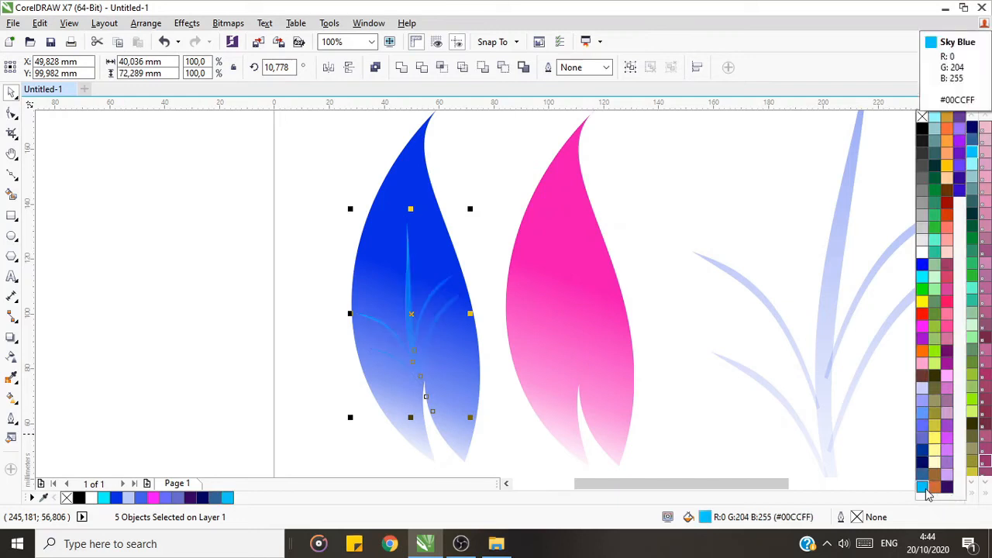
right_click(922, 463)
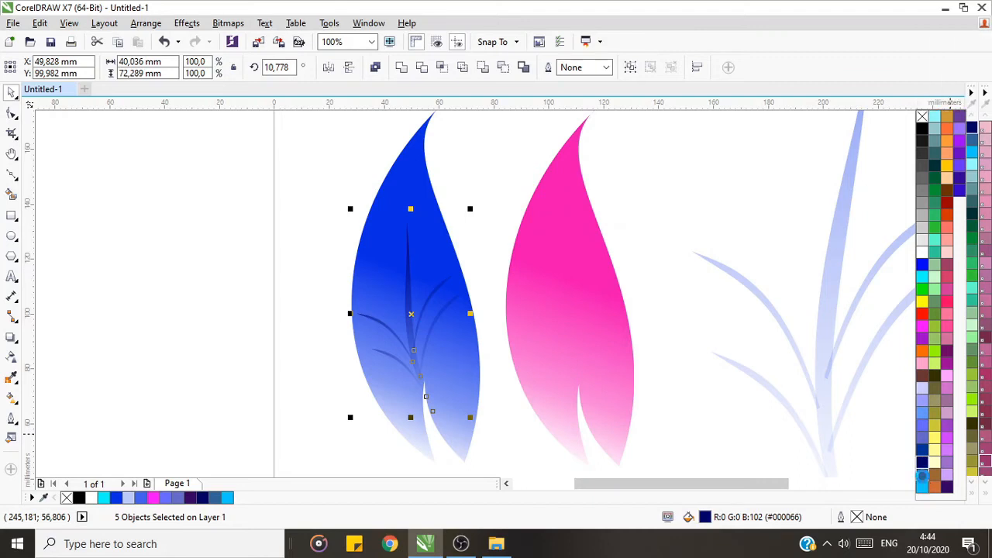
right_click(923, 481)
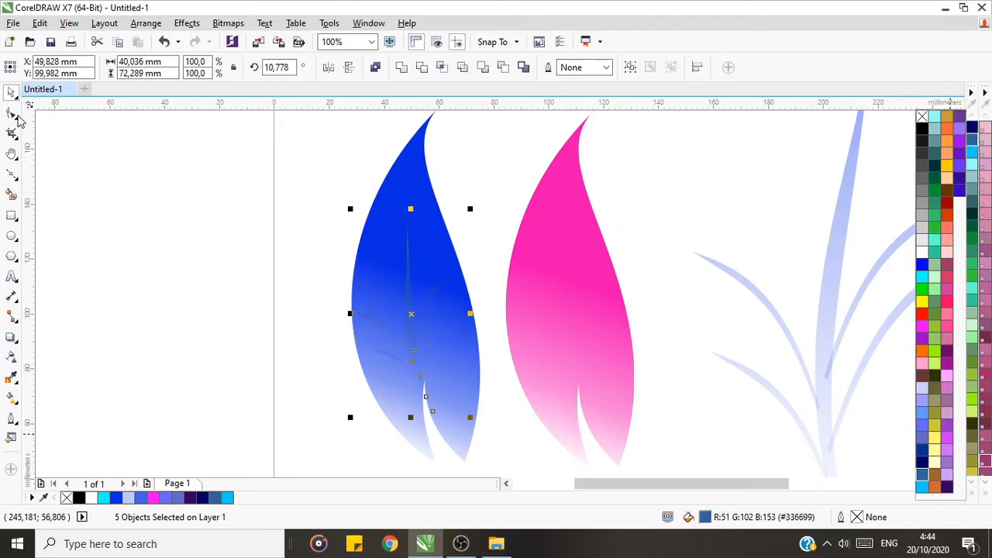
Step: Lengthen the trunk on the blue leaf by moving its tip node up toward the leaf's tip, and bow its left edge outward
click(411, 283)
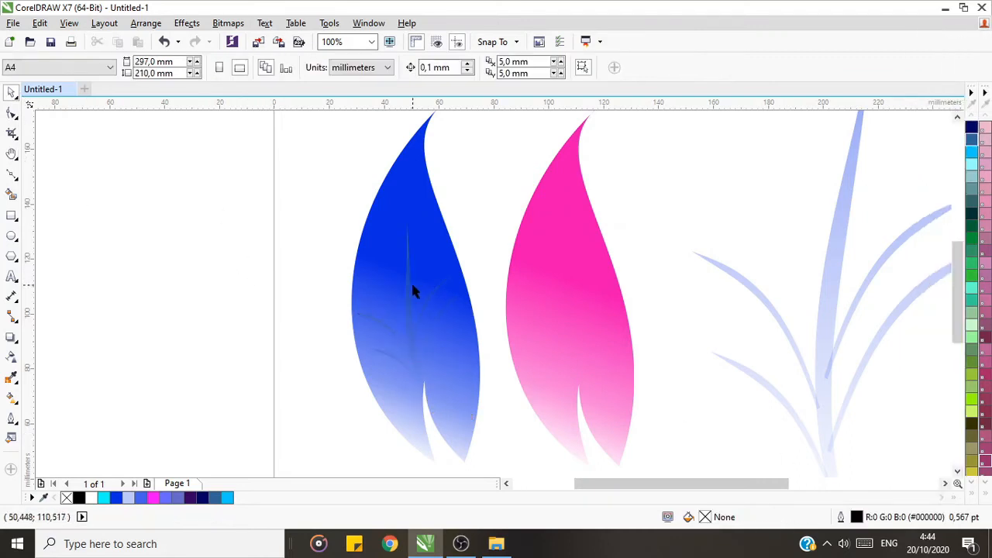
click(12, 114)
drag(407, 217, 412, 159)
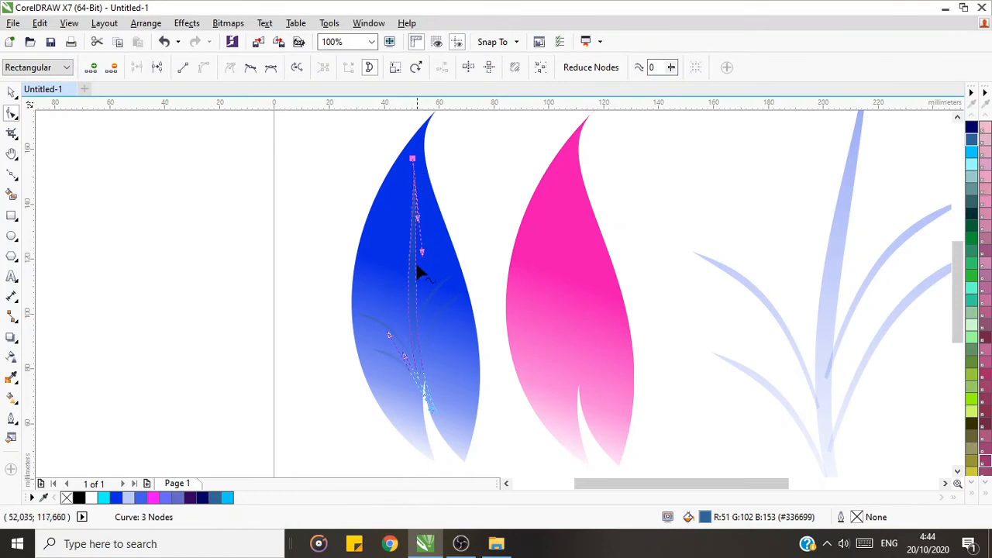
drag(423, 256, 404, 207)
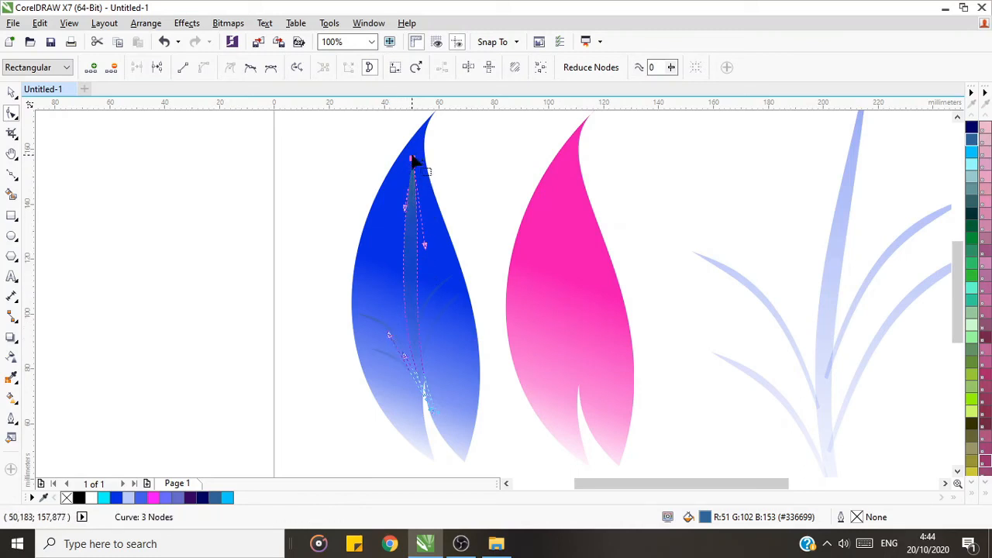
click(413, 148)
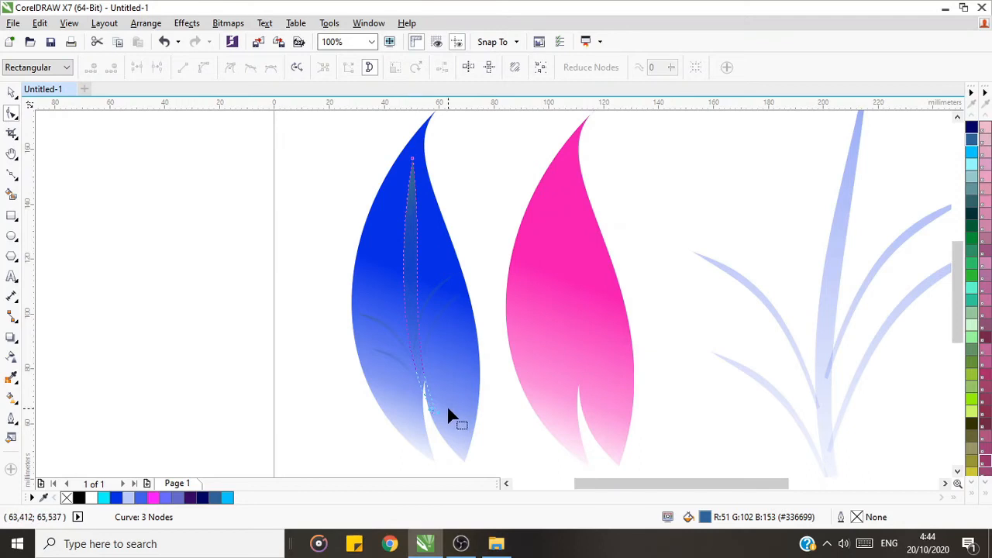
Step: Slim the trunk by pulling its right edge inward, raise its tip node slightly, and curve its left edge further out
click(412, 159)
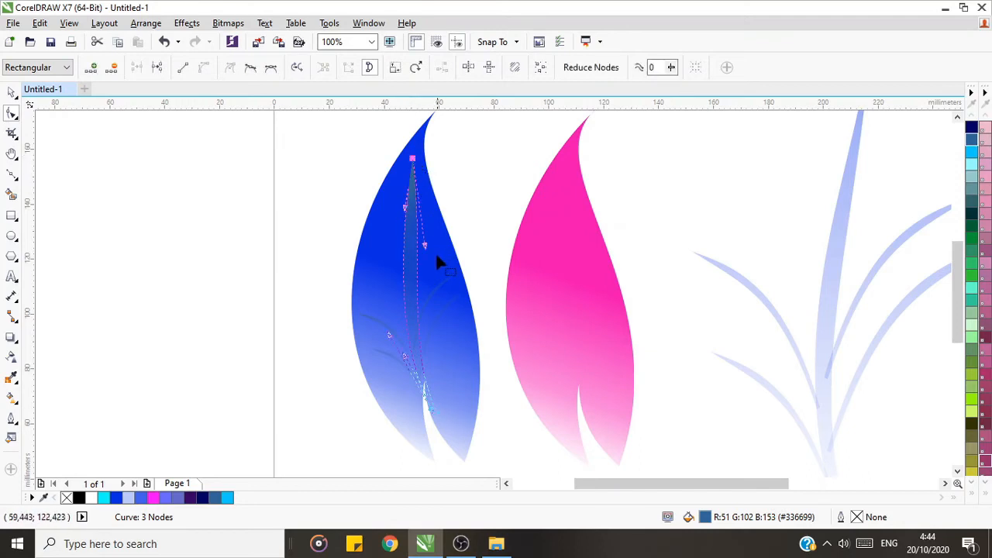
drag(424, 247, 411, 254)
drag(413, 159, 414, 148)
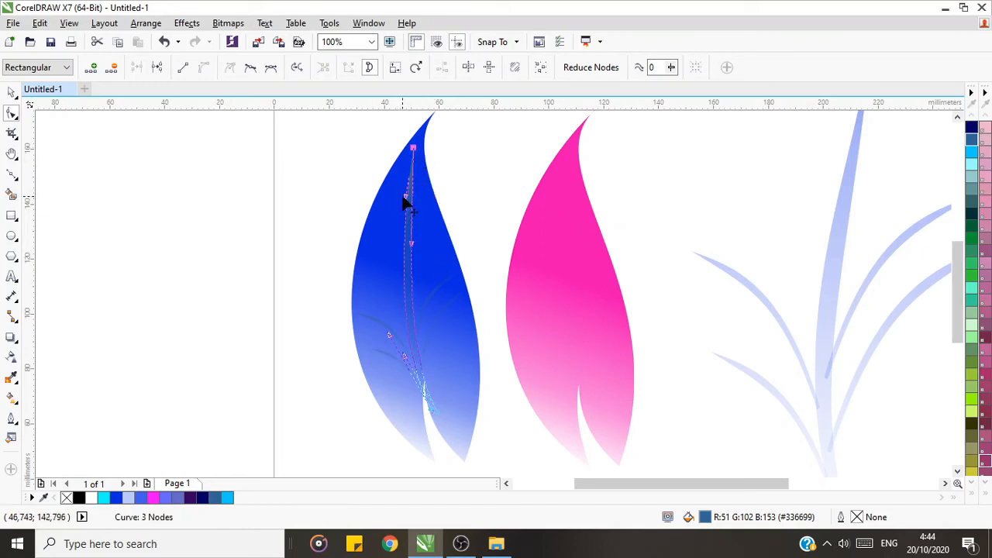
drag(404, 199, 397, 196)
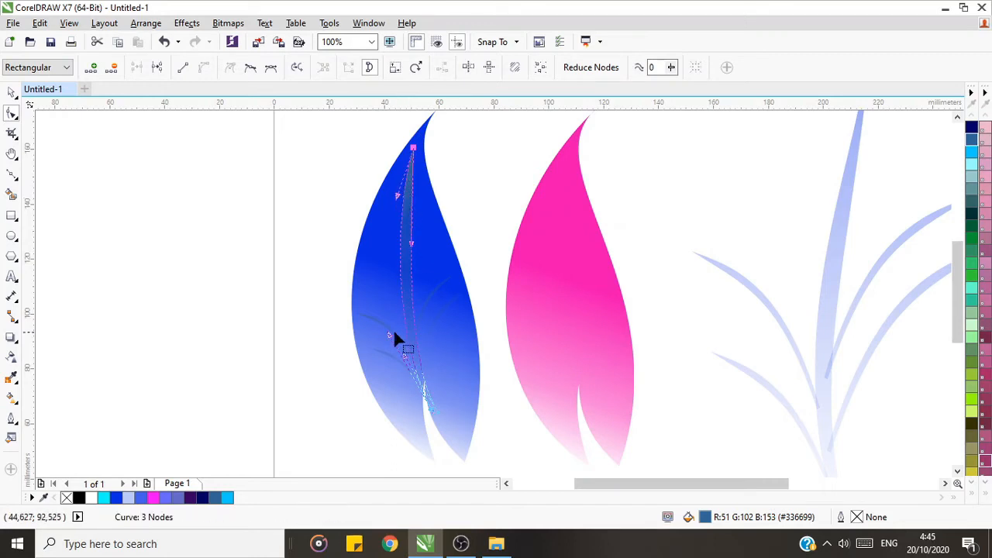
Step: Refine the trunk's lower curve, pull its base node up to the leaf's notch, and bend its right edge to follow the left
drag(388, 335, 387, 331)
drag(437, 412, 425, 390)
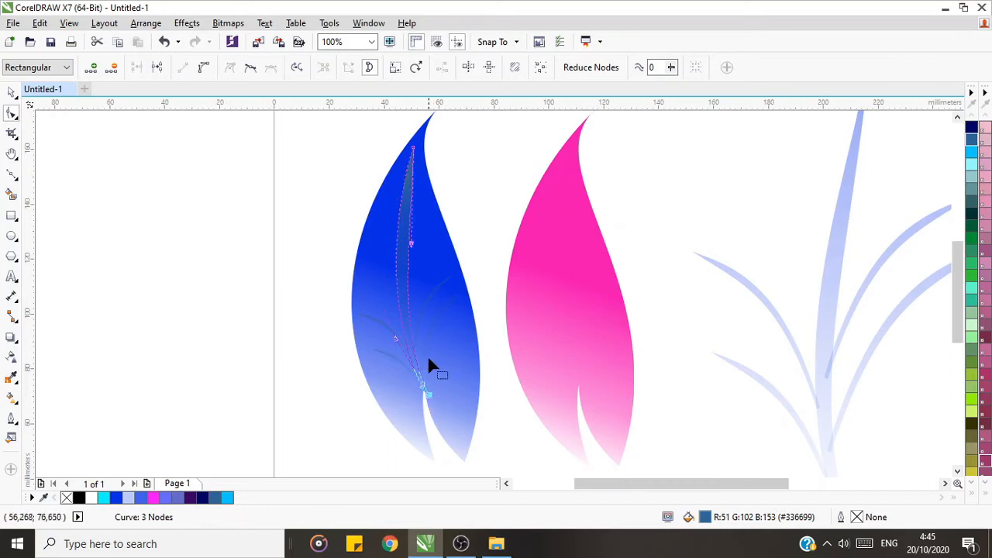
drag(412, 242, 402, 219)
double_click(11, 92)
click(198, 240)
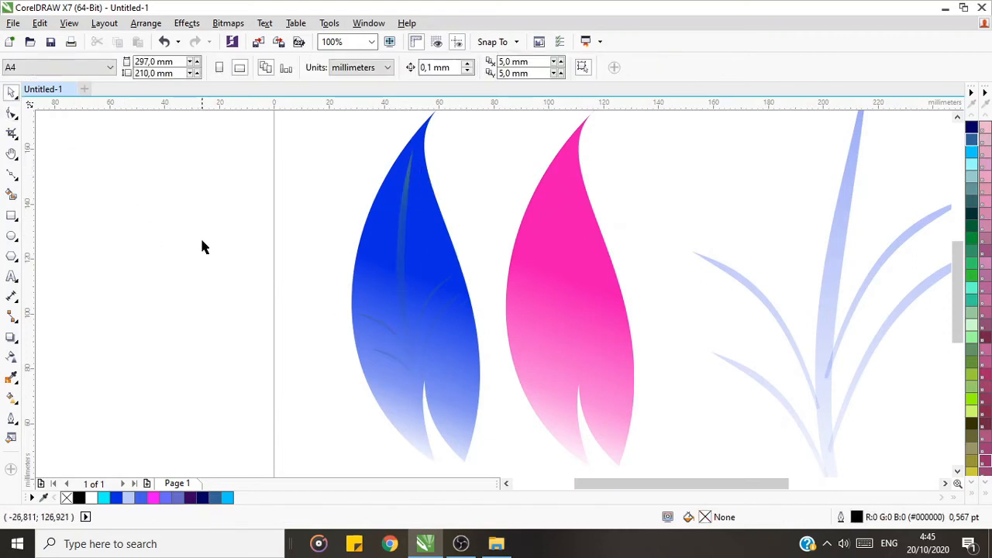
Step: Move the upper left branch up along the trunk on the blue leaf and shrink it to about 90% of its size
click(395, 338)
drag(394, 336, 392, 308)
drag(416, 342, 410, 335)
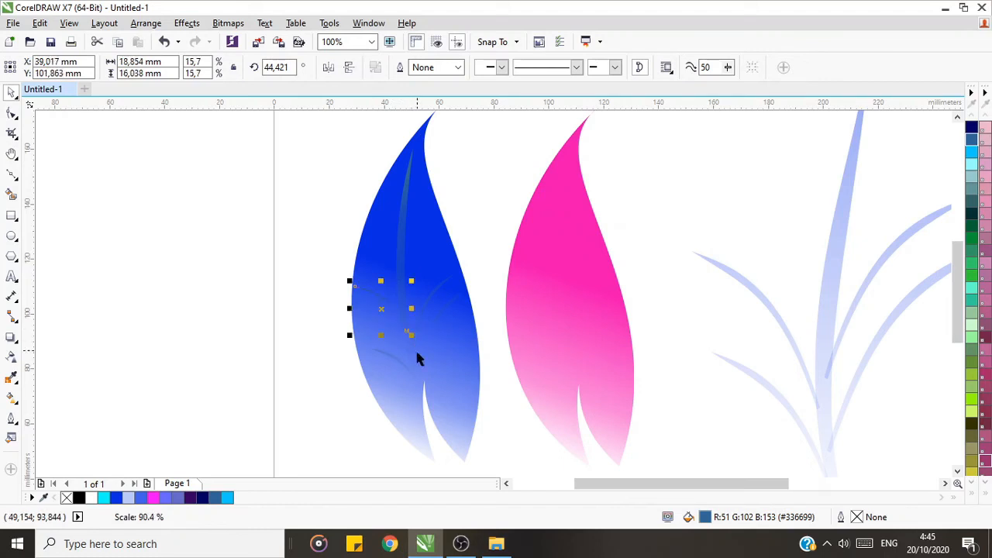
click(496, 281)
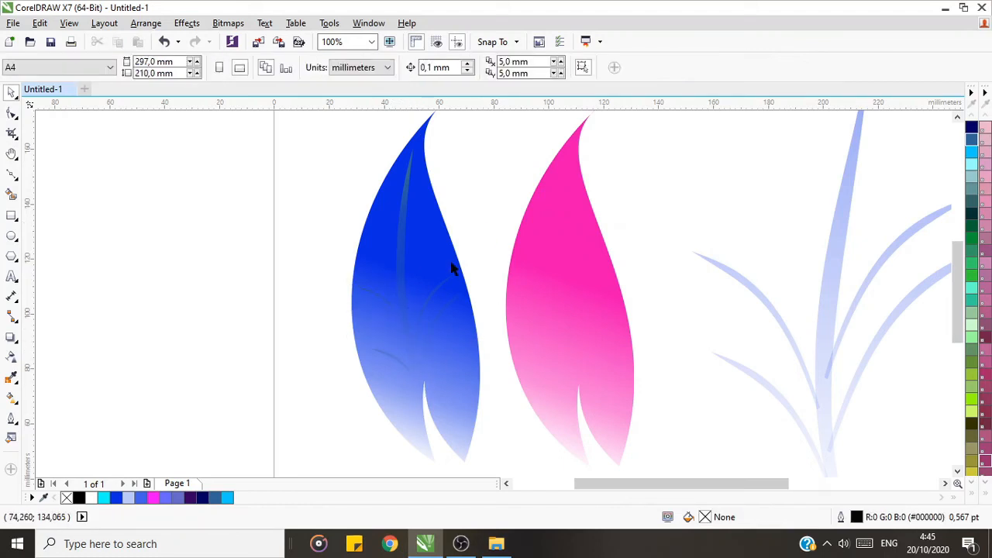
Step: Move the two right branches and the lower left branch up along the trunk on the blue leaf
click(433, 302)
drag(439, 288, 423, 256)
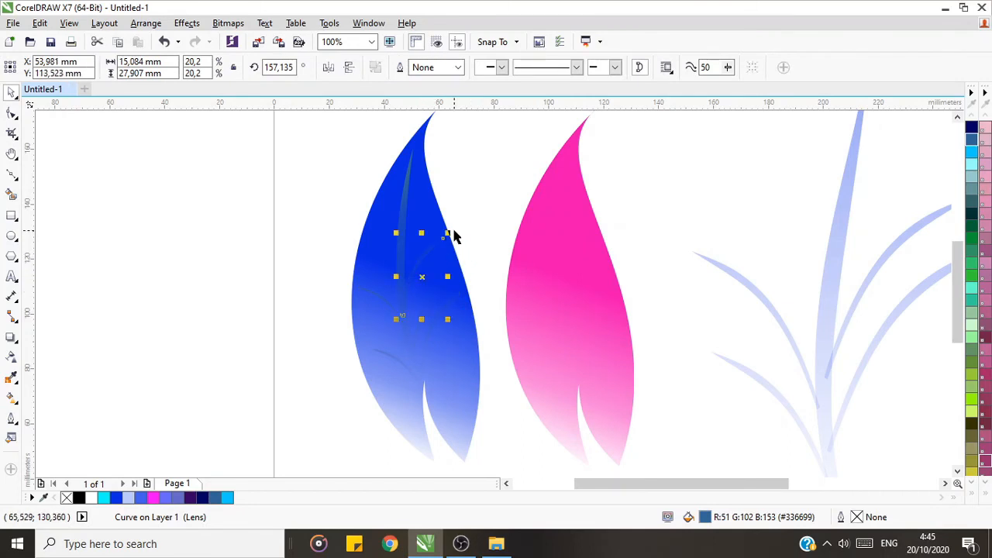
click(480, 266)
click(435, 321)
drag(439, 318, 431, 302)
click(478, 236)
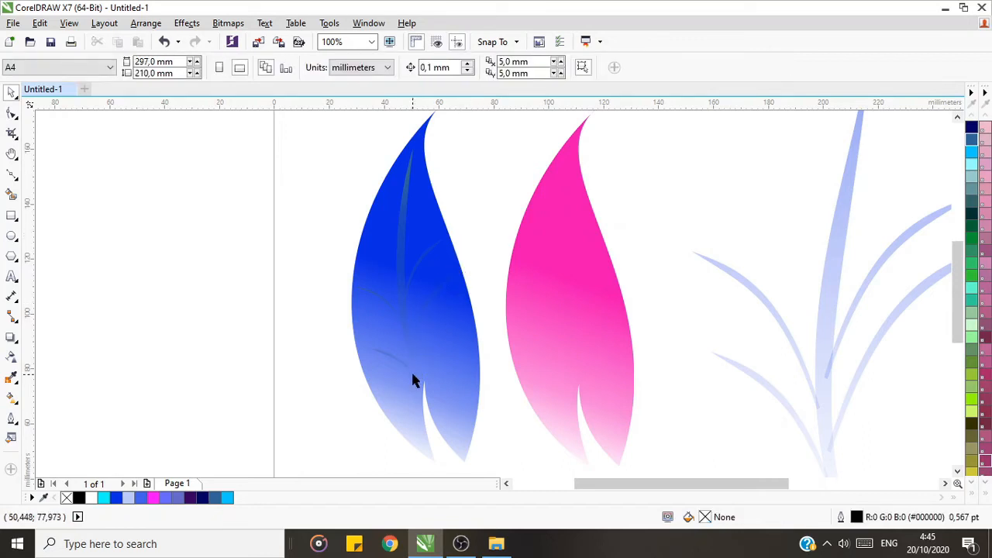
drag(404, 365, 398, 348)
click(474, 242)
Step: Move the large trunk with its four branches off the page to the right, and undo the stray change on the blue leaf
click(11, 154)
click(108, 70)
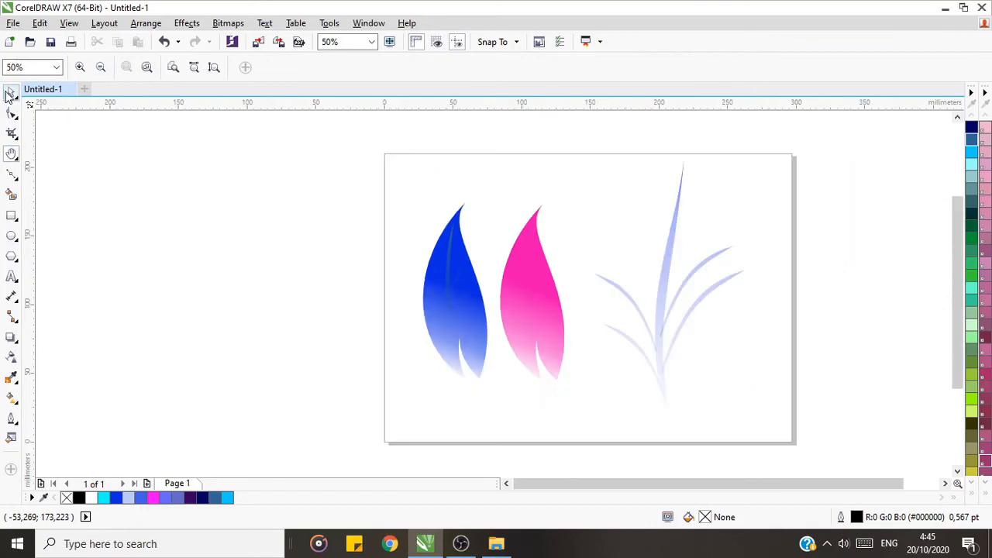
click(11, 93)
drag(640, 253, 755, 411)
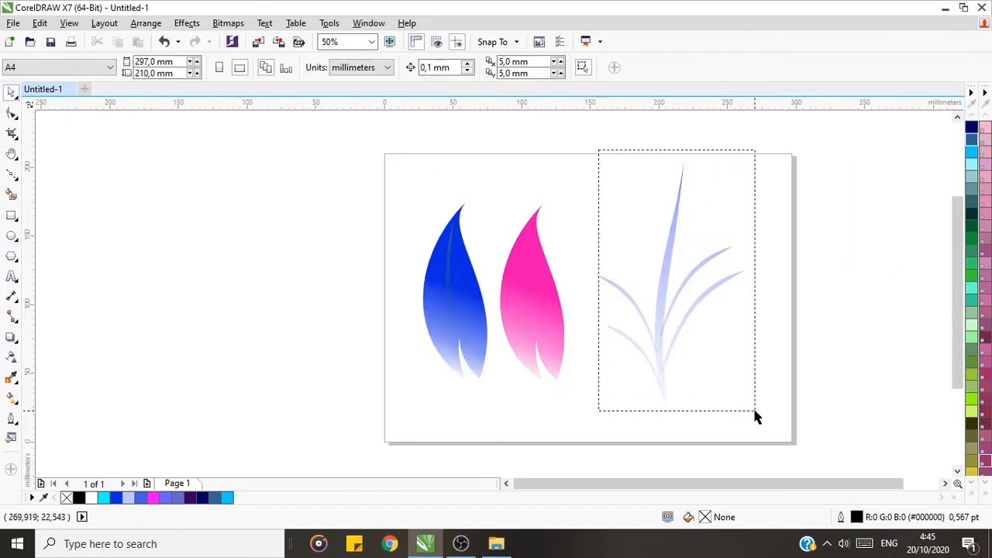
drag(659, 328, 891, 322)
click(477, 368)
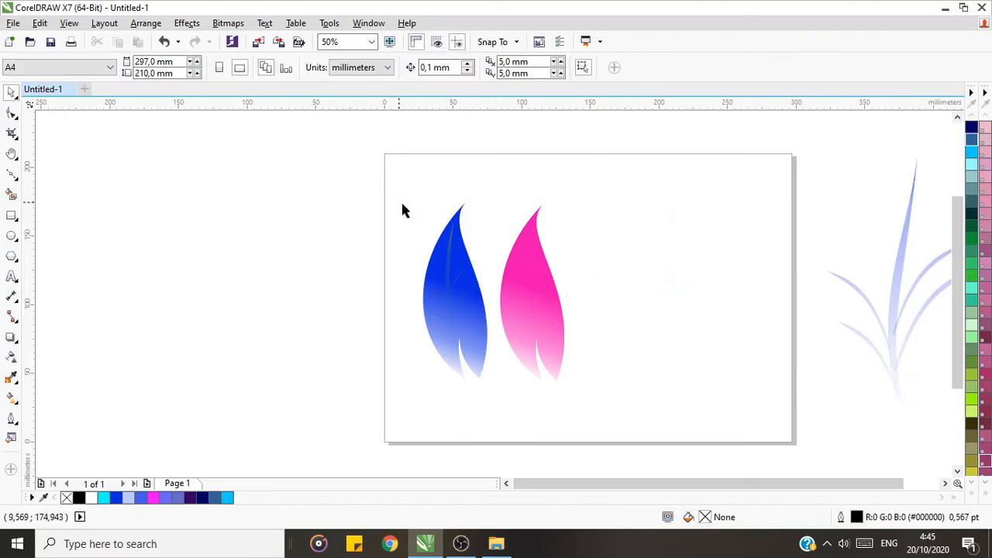
click(497, 399)
key(ctrl+z)
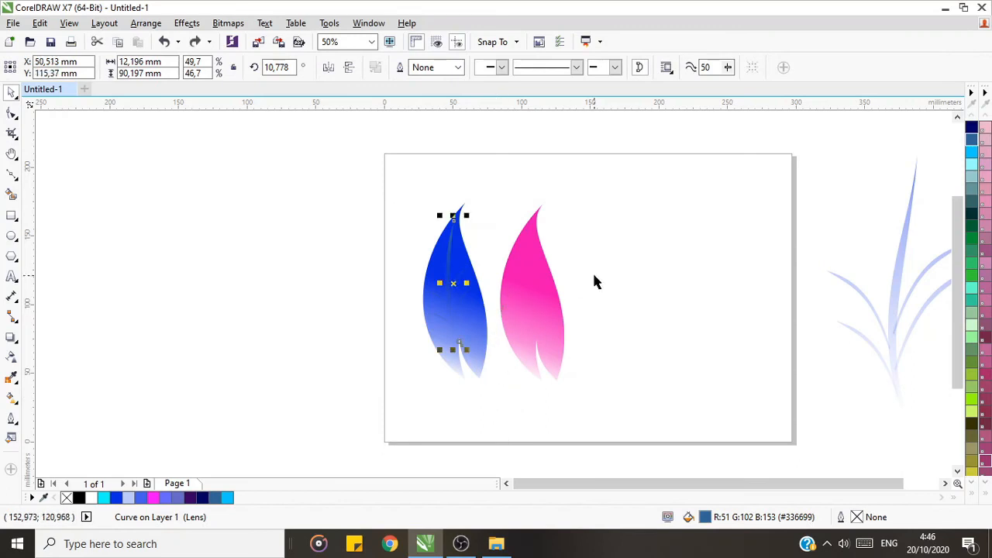
click(592, 270)
Step: Copy the blue leaf with its veins to the right of the pink leaf and delete the copied leaf shape
drag(378, 189, 493, 397)
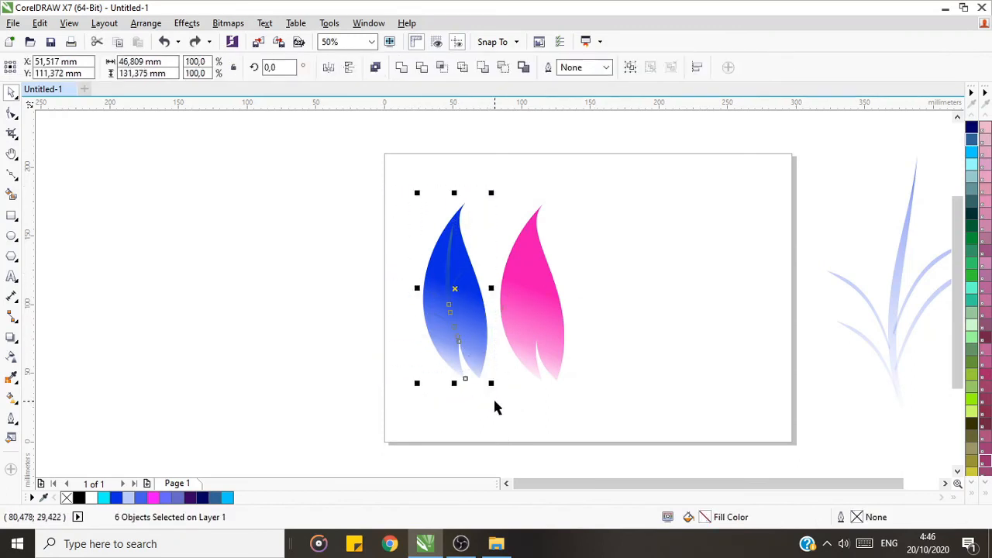
drag(462, 317, 629, 314)
click(627, 267)
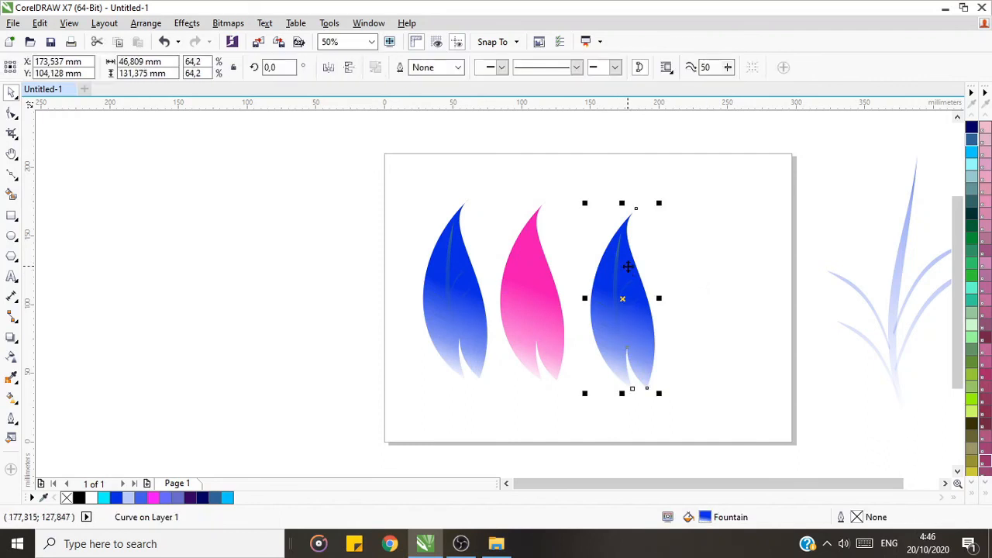
key(Delete)
Step: Group the five copied vein curves, keeping one copy at the page's upper right and fitting another inside the pink leaf
drag(563, 206, 689, 381)
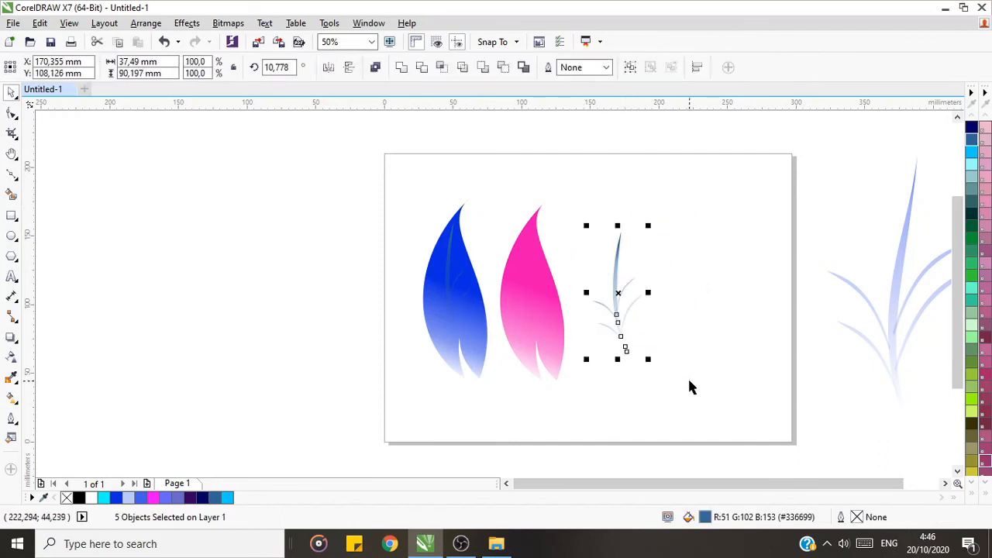
key(ctrl+g)
drag(618, 321, 725, 241)
click(523, 277)
key(Right)
key(Right)
key(Right)
key(Right)
key(Right)
key(Right)
key(Right)
key(Right)
Step: Recolour the vein group on the pink leaf to the dark pink #CC3399
click(972, 401)
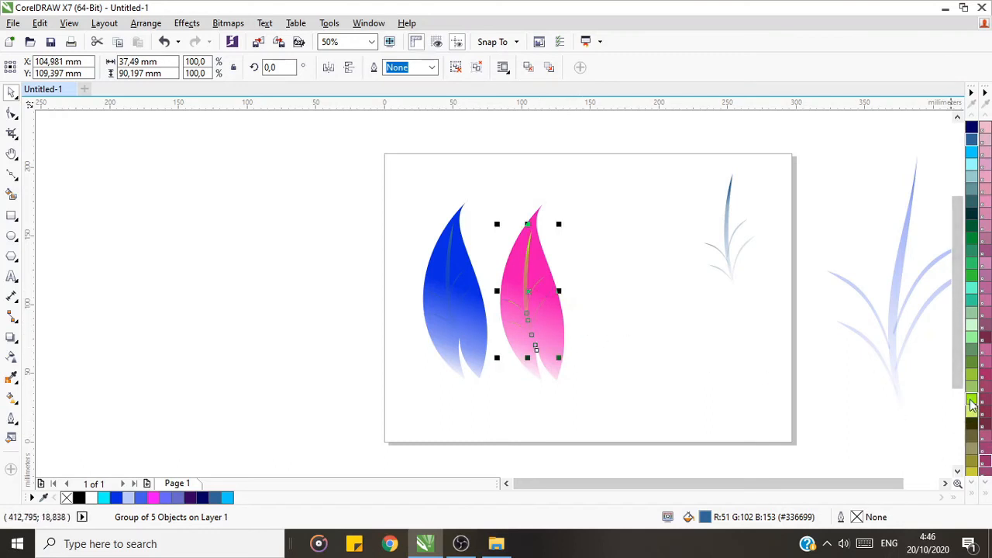
click(973, 499)
click(947, 294)
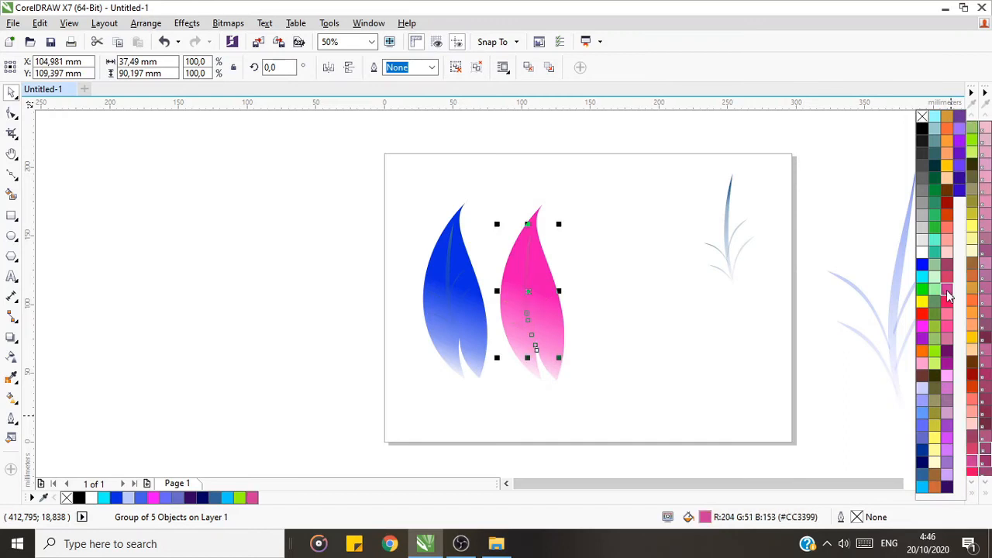
click(648, 379)
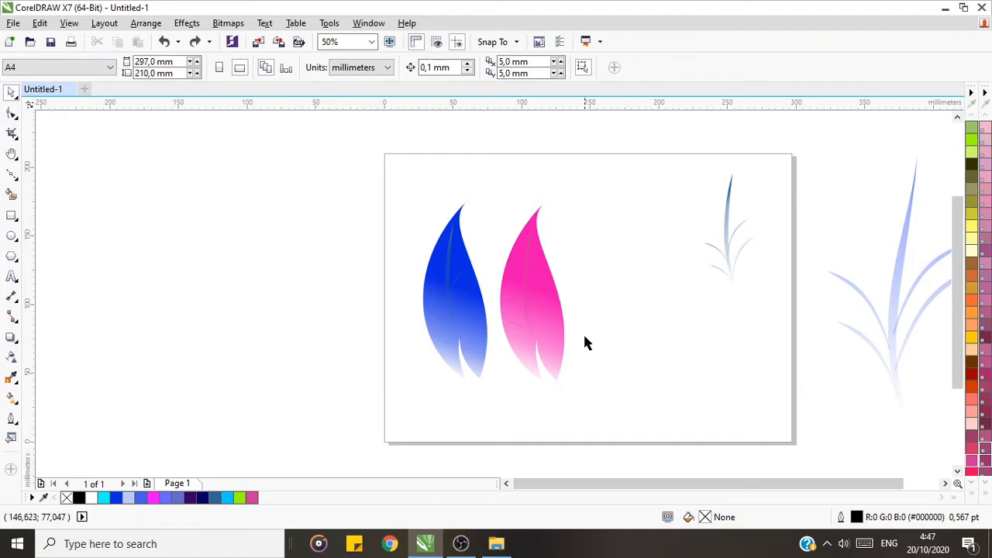
Step: Move the spare small vein group off the page, beside the top of the large trunk
key(h)
drag(591, 308, 507, 314)
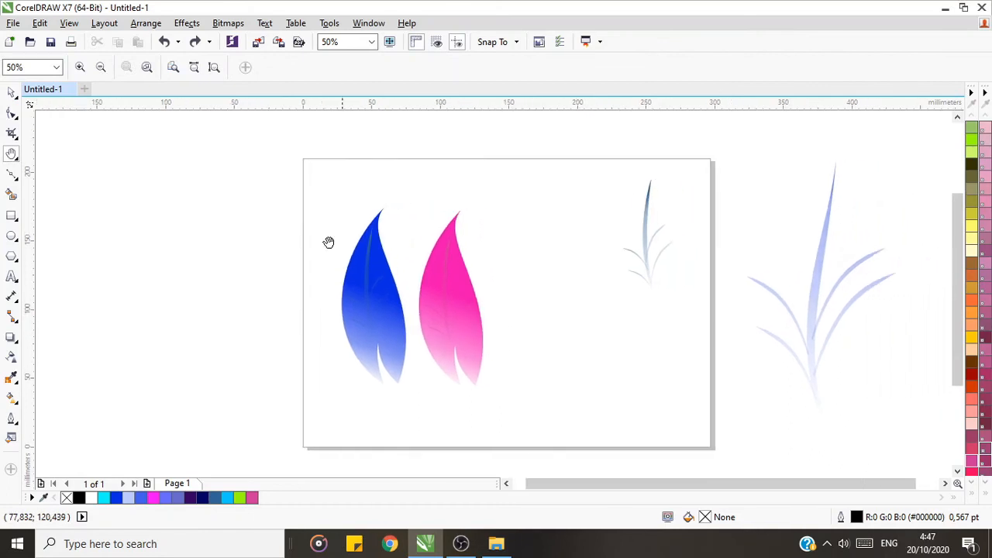
click(15, 96)
click(671, 275)
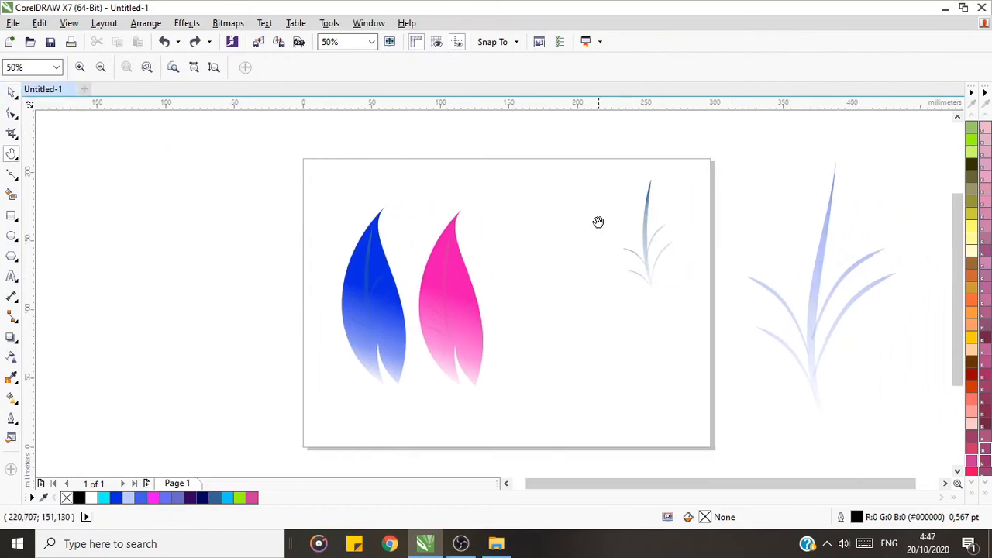
click(12, 93)
drag(647, 238, 777, 187)
click(647, 274)
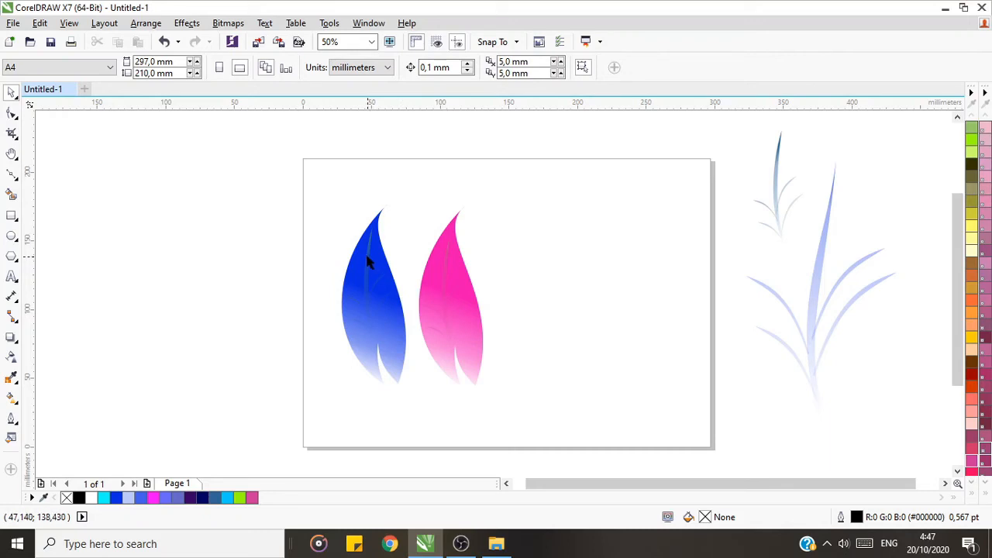
Step: Duplicate the blue and pink leaves with their veins and place the copies to the right of the originals
drag(296, 173, 520, 419)
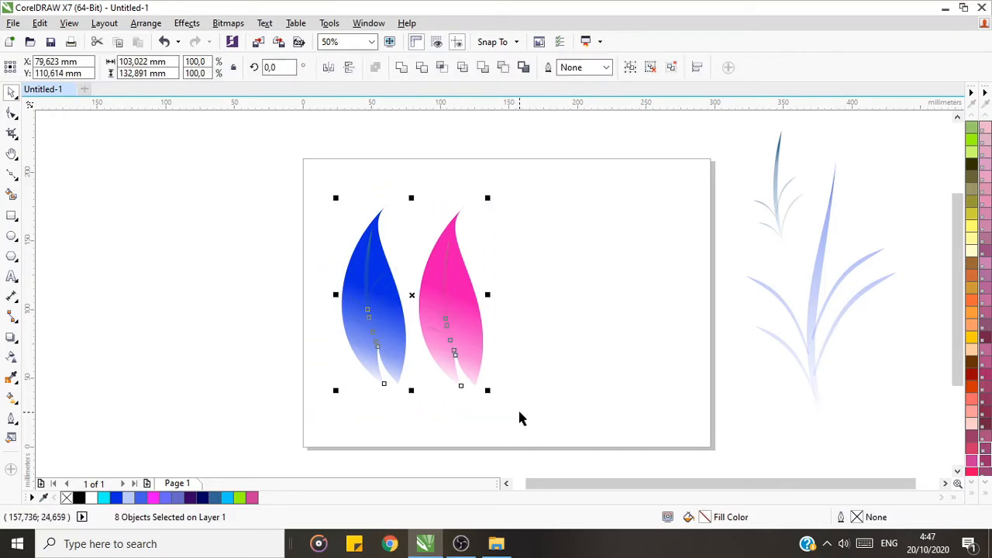
key(ctrl+d)
drag(416, 287, 577, 296)
click(553, 403)
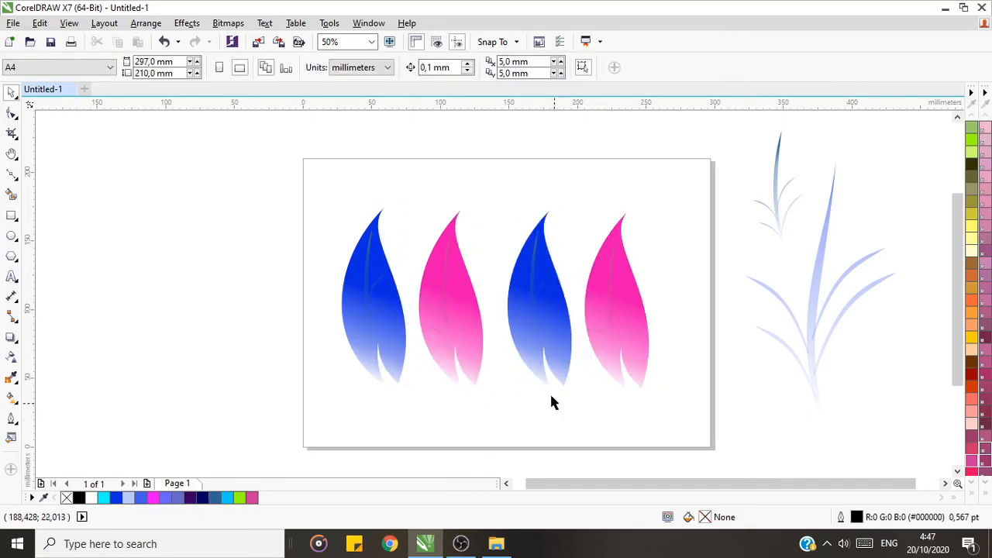
Step: Fill the copied blue leaf with Chartreuse (#99FF00)
click(550, 268)
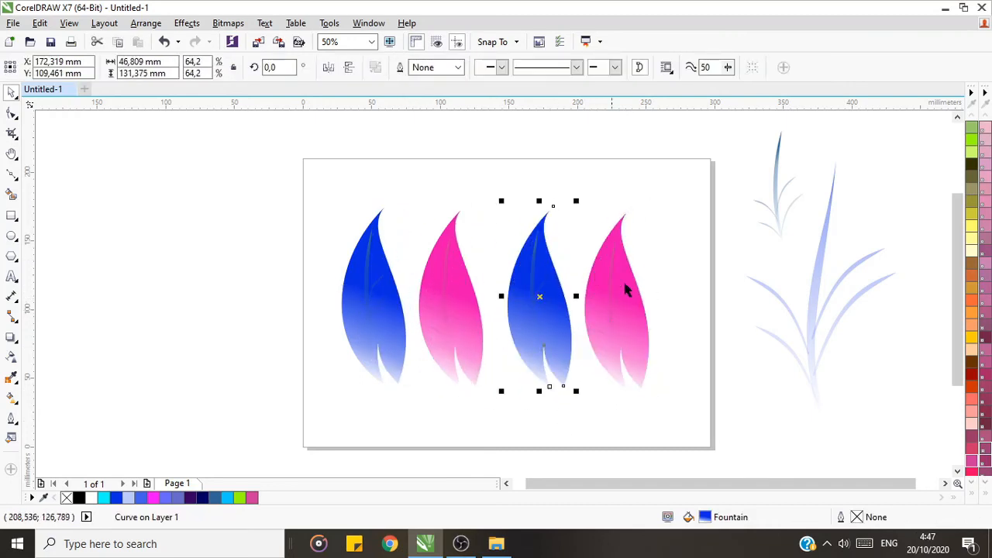
click(971, 142)
click(646, 428)
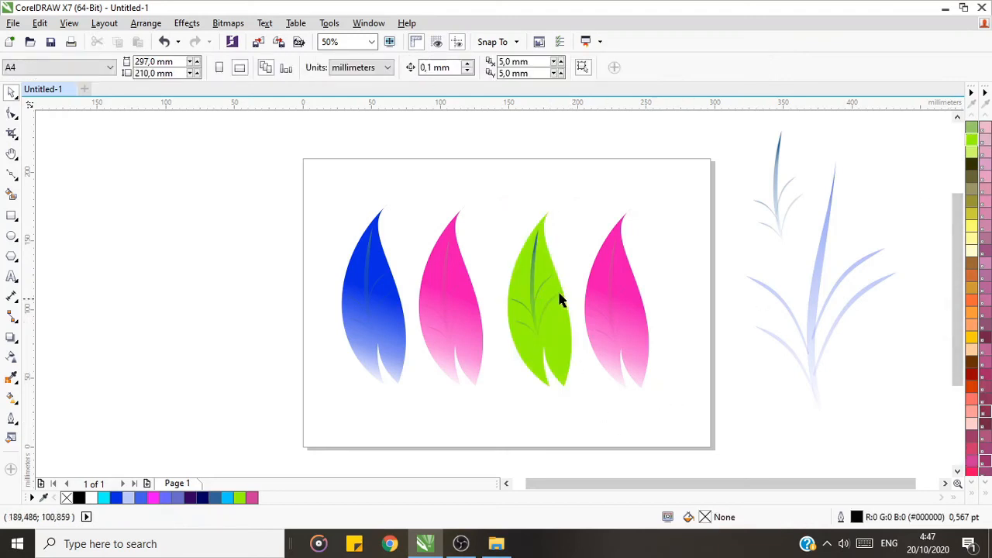
Step: Group the trunk and four branches on the green leaf
click(533, 279)
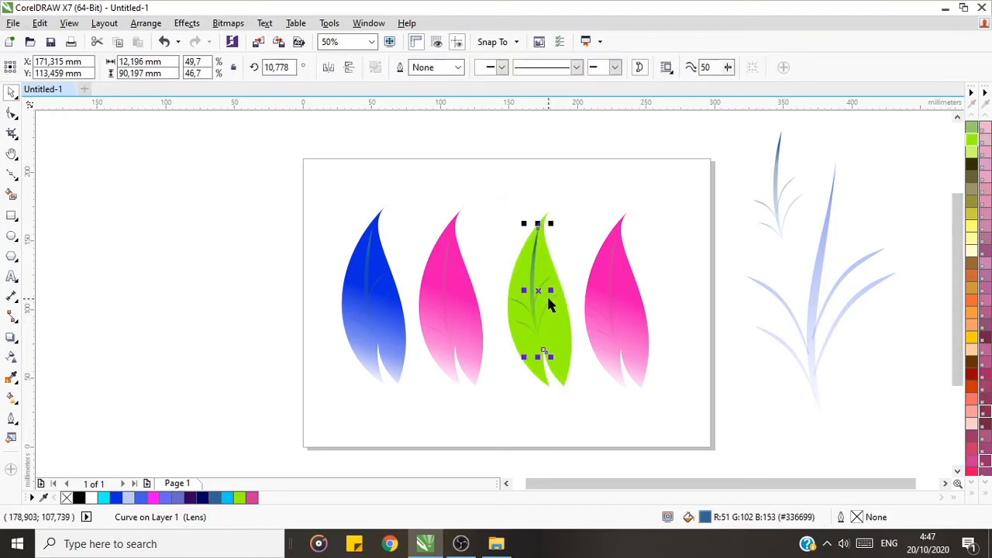
shift+click(549, 296)
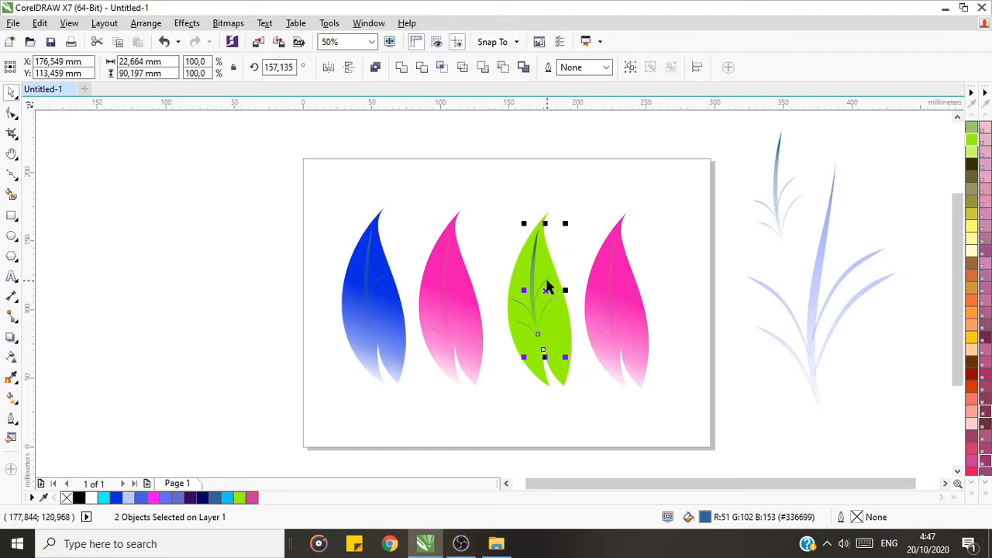
shift+click(525, 310)
shift+click(519, 302)
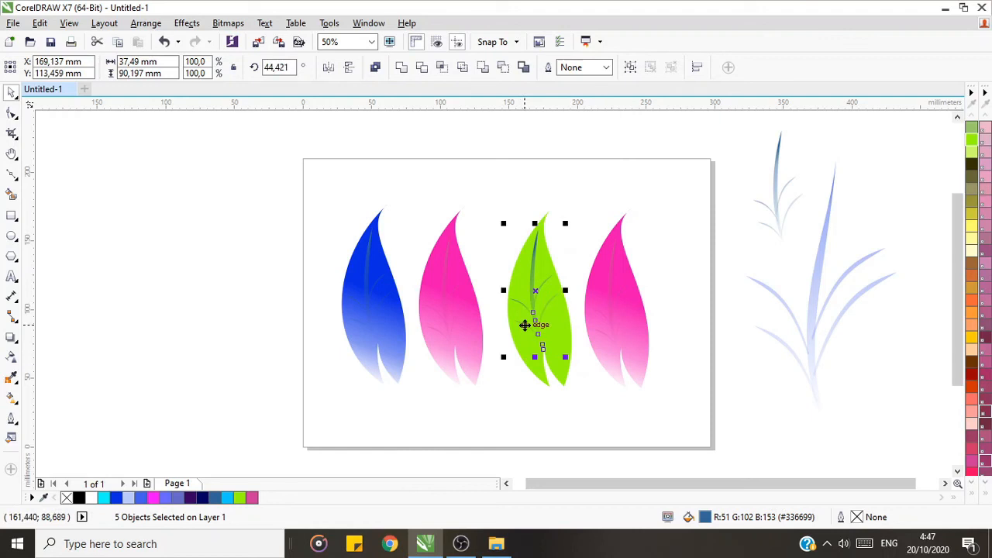
key(ctrl+g)
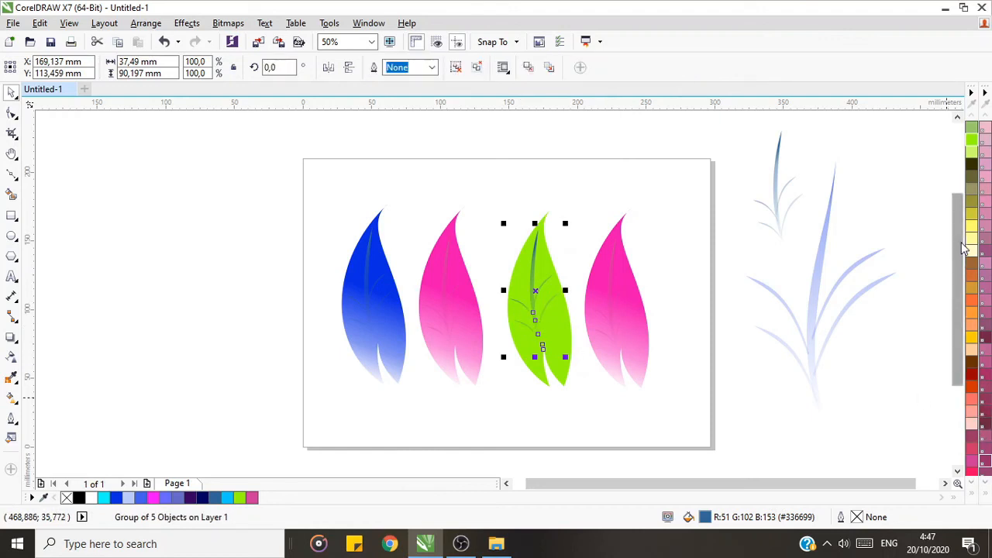
Step: Try several greens on the green leaf's vein group and settle on the olive #666633
click(972, 129)
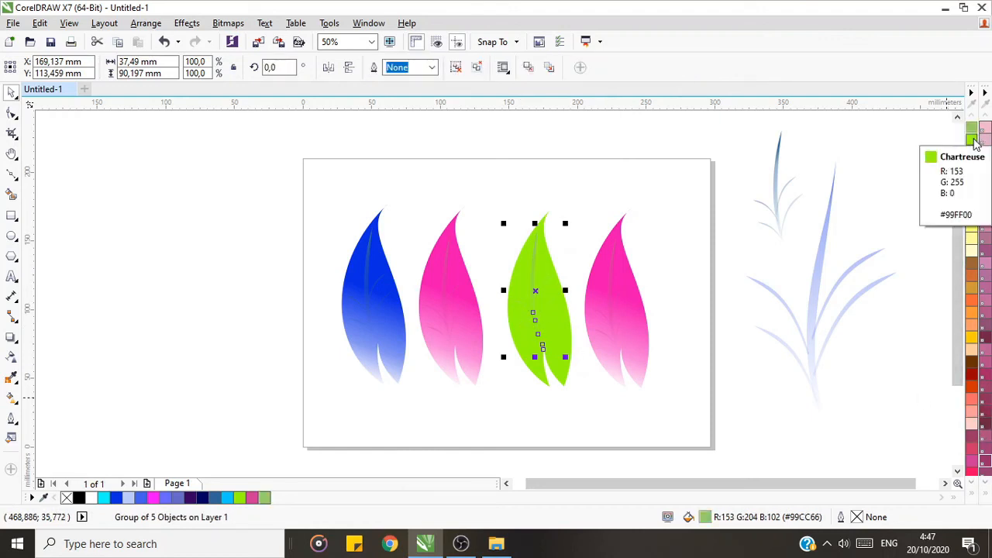
click(970, 144)
click(972, 165)
click(973, 178)
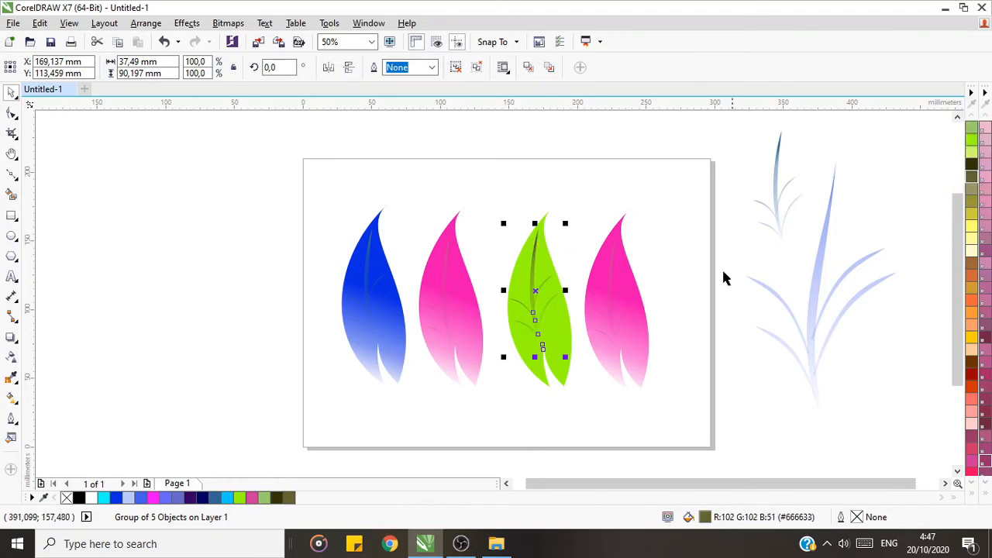
click(686, 377)
Step: Fill the copied pink leaf with Deep Yellow (#FFCC00)
click(626, 262)
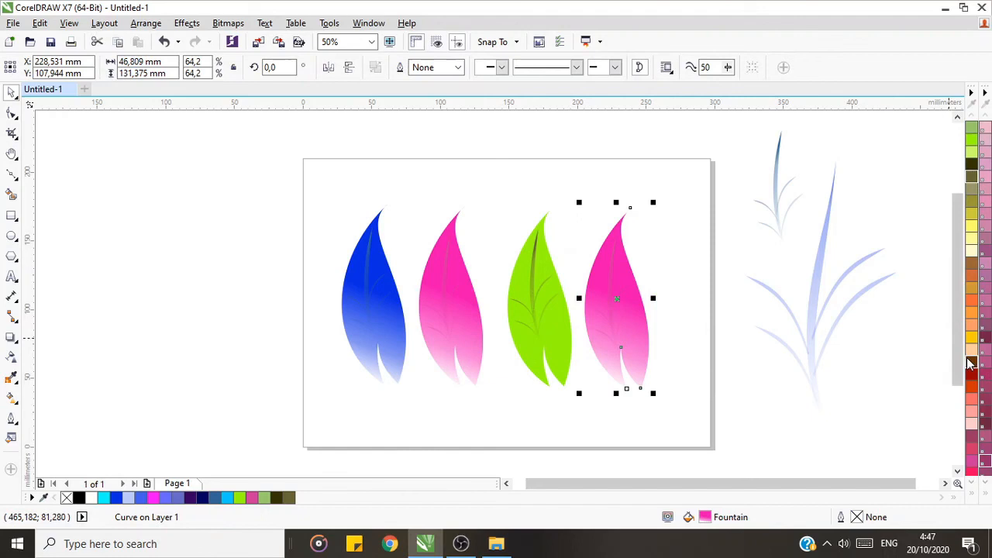
click(971, 229)
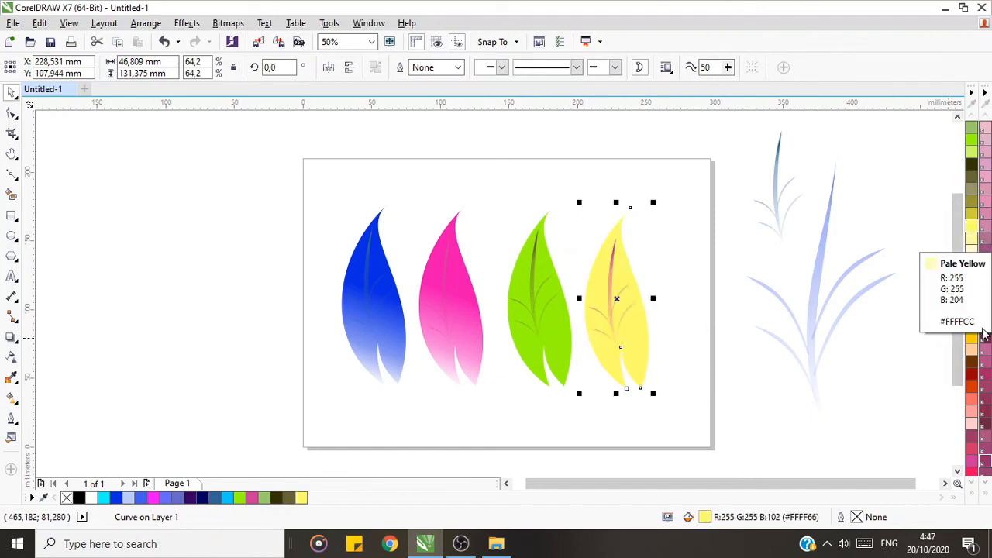
click(972, 339)
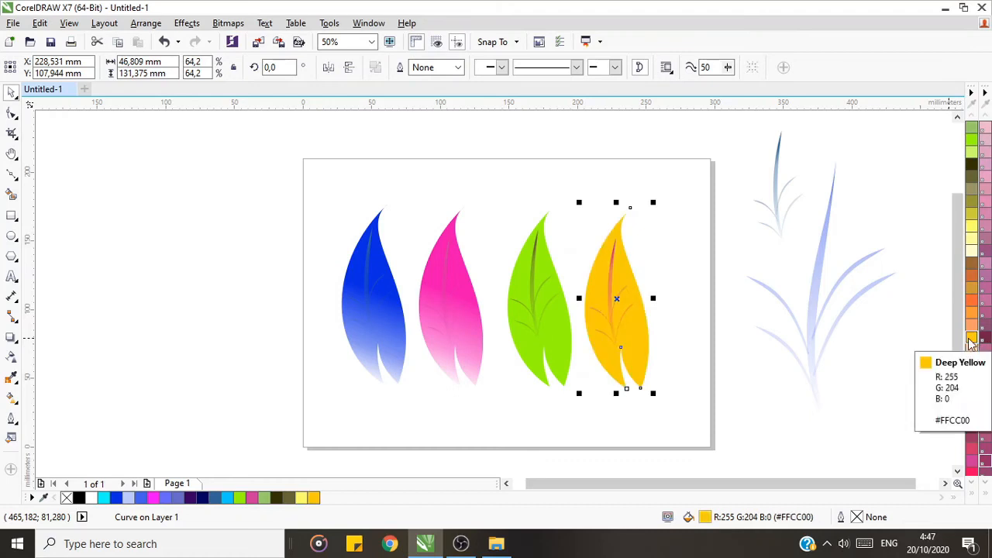
click(677, 421)
Step: Recolour the vein group on the yellow leaf to Light Yellow (#FFFF66)
click(612, 281)
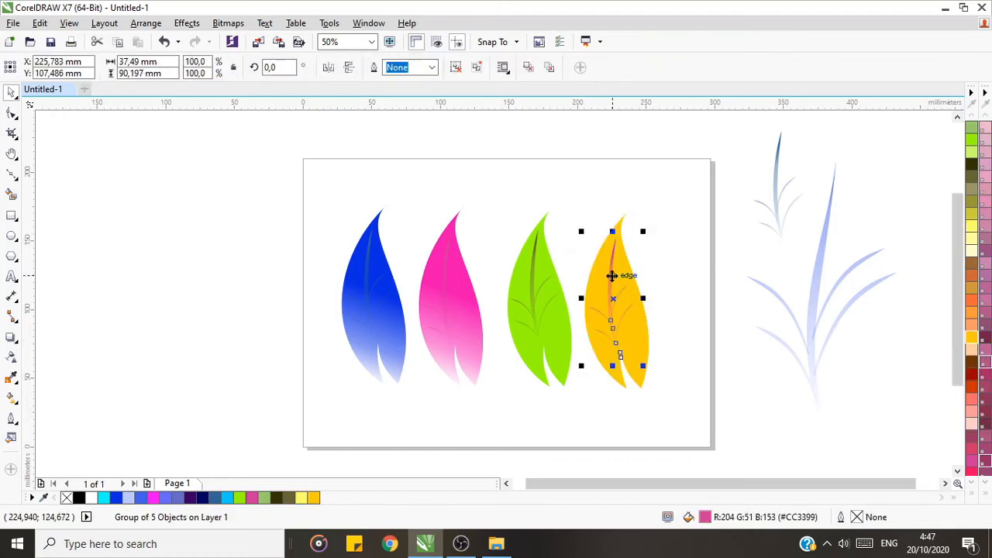
right_click(972, 231)
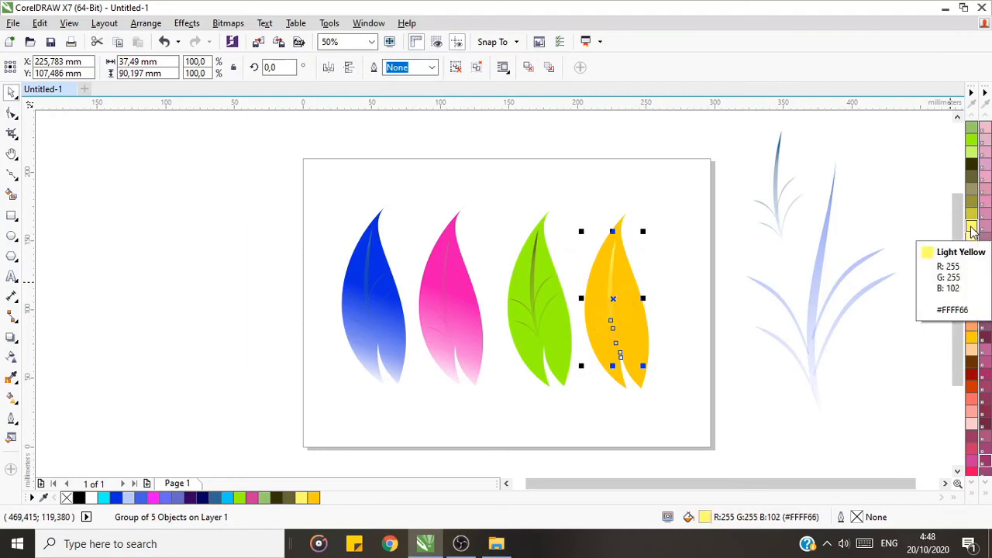
click(631, 425)
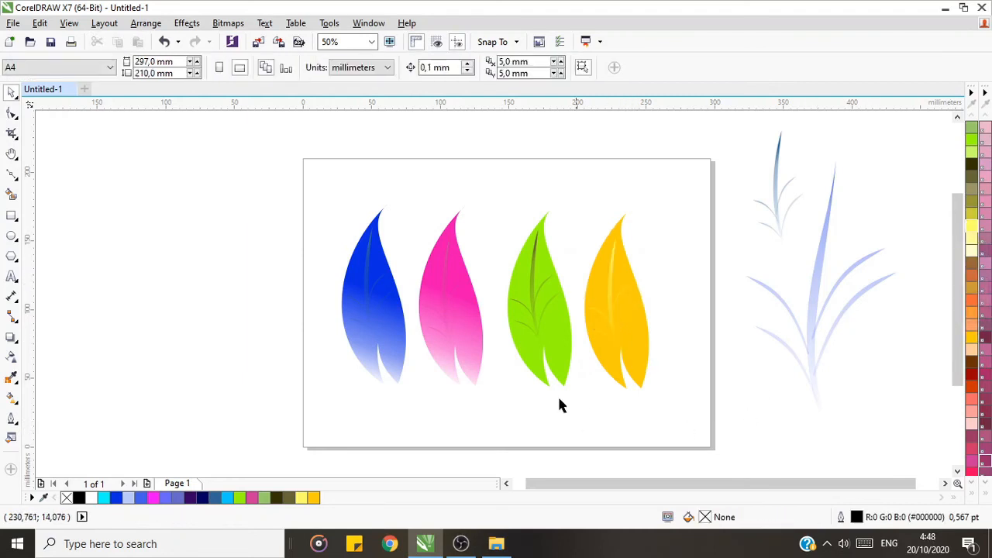
Step: Recolour the trunk and four branches on the blue leaf to light blue #6699FF
click(369, 288)
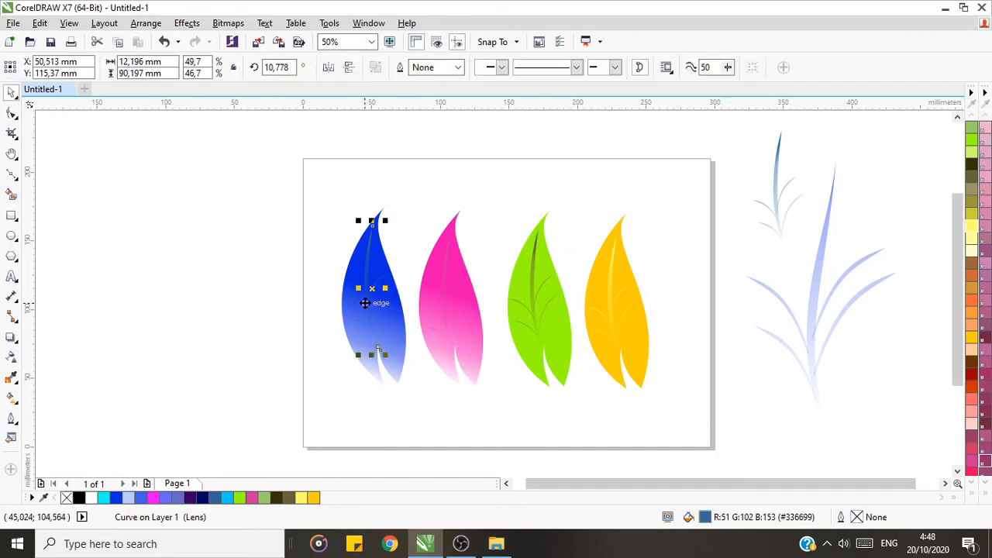
click(404, 258)
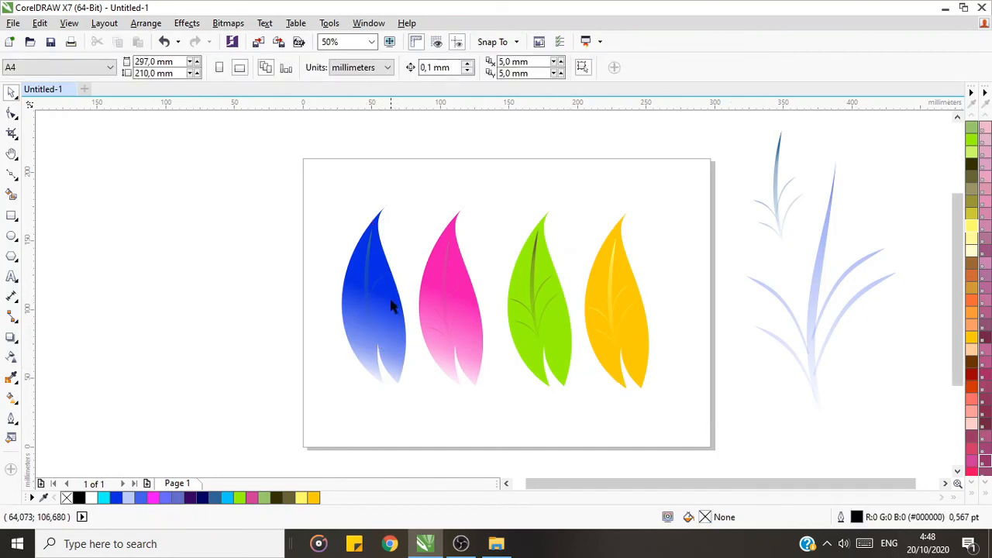
click(372, 295)
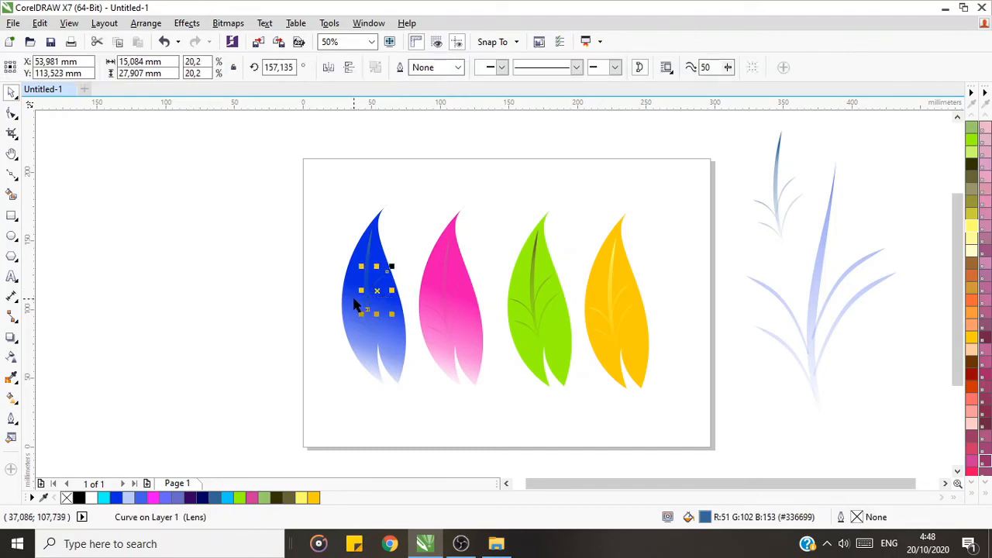
shift+click(354, 306)
shift+click(380, 317)
shift+click(384, 308)
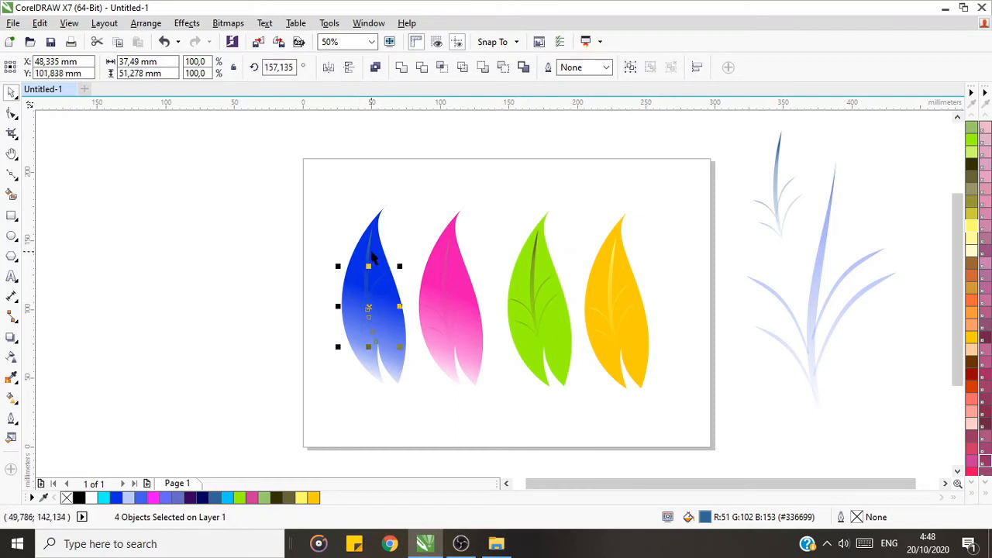
shift+click(369, 256)
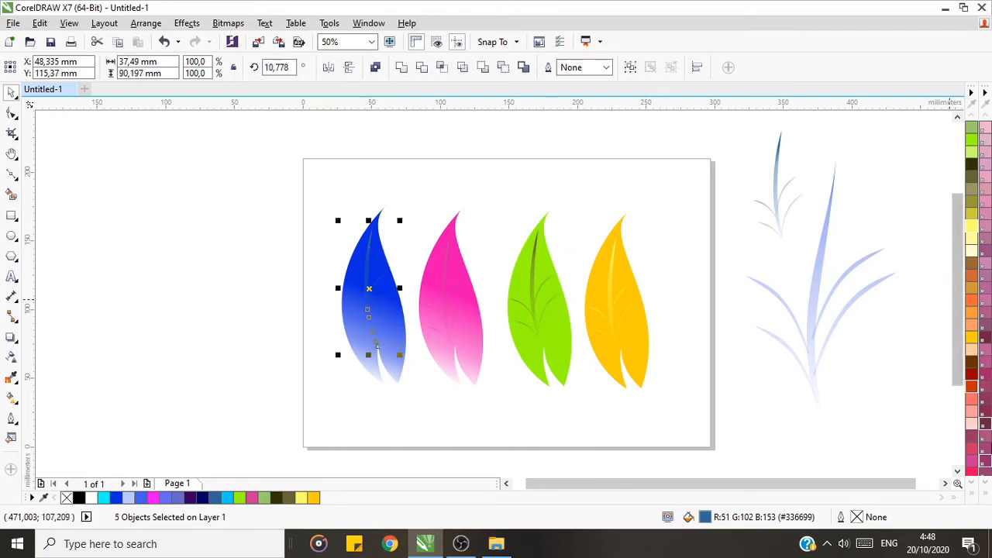
click(973, 500)
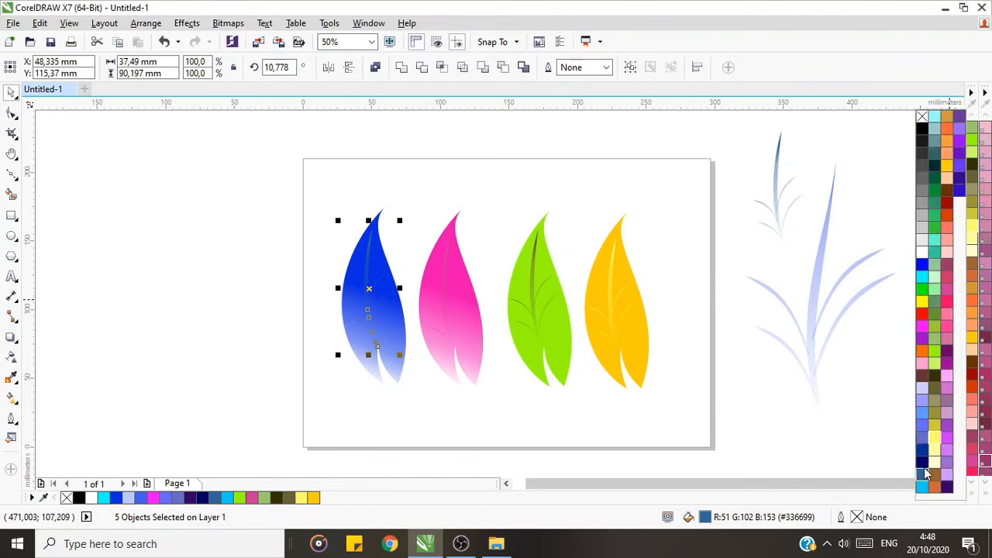
click(922, 413)
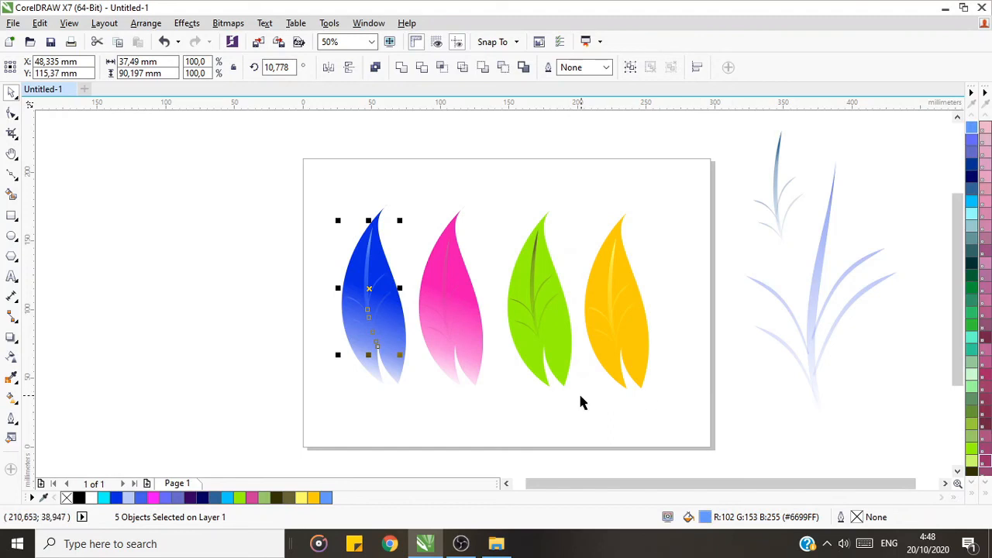
click(570, 431)
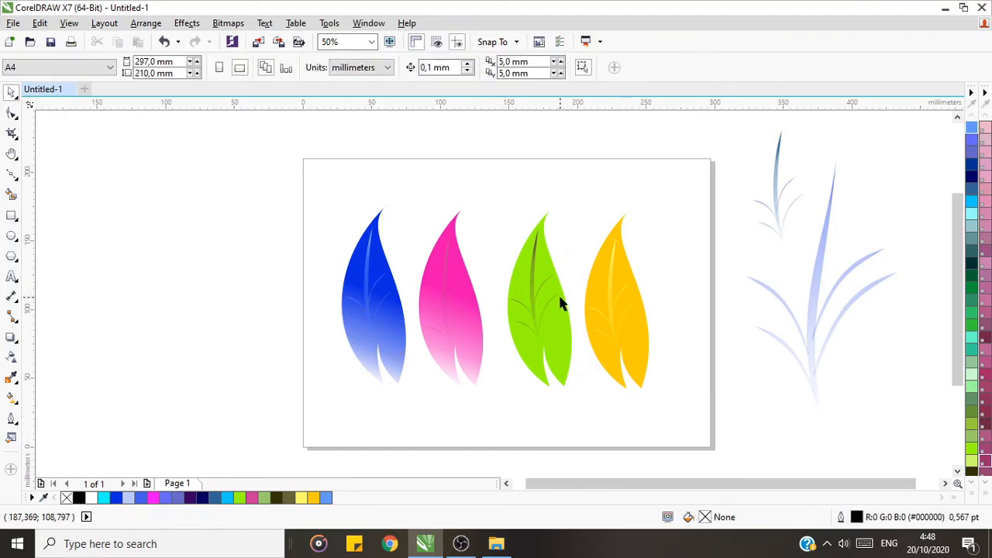
Step: Group the blue leaf with its veins, and the pink leaf with its veins, as two separate groups
drag(314, 186, 410, 391)
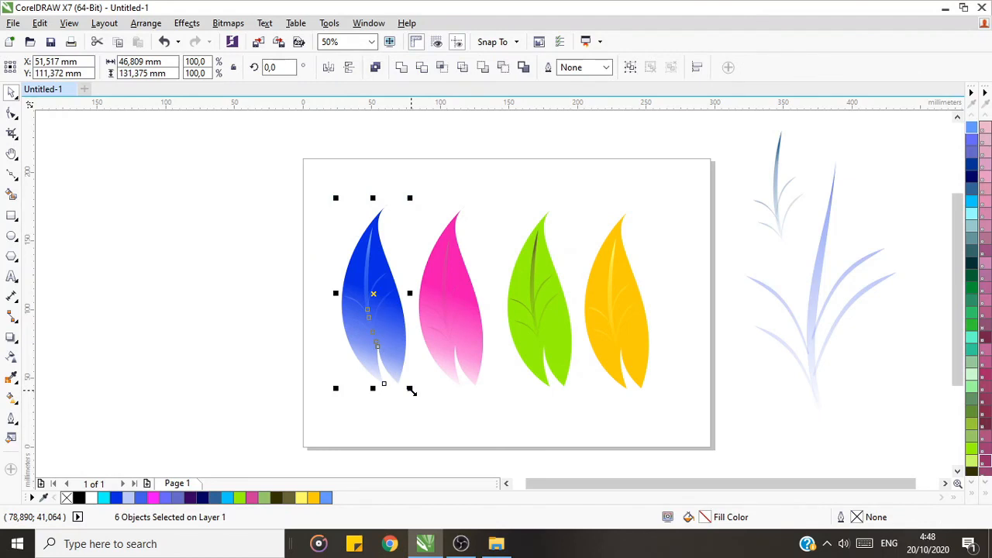
key(ctrl+g)
click(406, 169)
drag(407, 172, 506, 398)
key(ctrl+g)
click(504, 235)
Step: Group the green leaf with its veins, and the yellow leaf with its veins, as two separate groups
drag(498, 172, 579, 394)
right_click(549, 315)
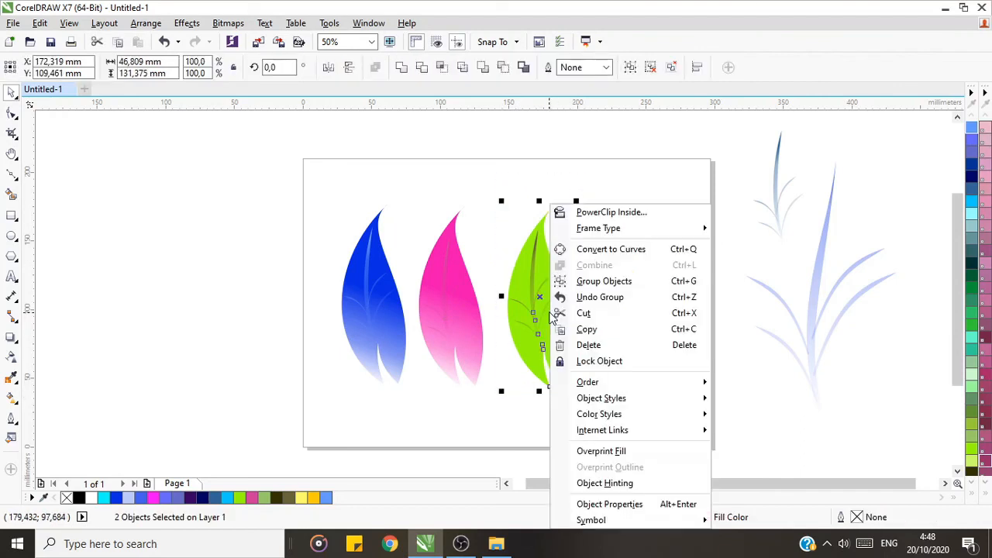
click(586, 281)
drag(571, 177, 677, 404)
right_click(631, 310)
click(666, 281)
click(595, 421)
Step: Move all four grouped leaves together to the left, leaving the right half of the page free
drag(336, 202, 677, 413)
drag(620, 344, 411, 303)
click(542, 264)
Step: Place a copy of the blue leaf on the page and rotate it counterclockwise so its tip leans left
click(167, 239)
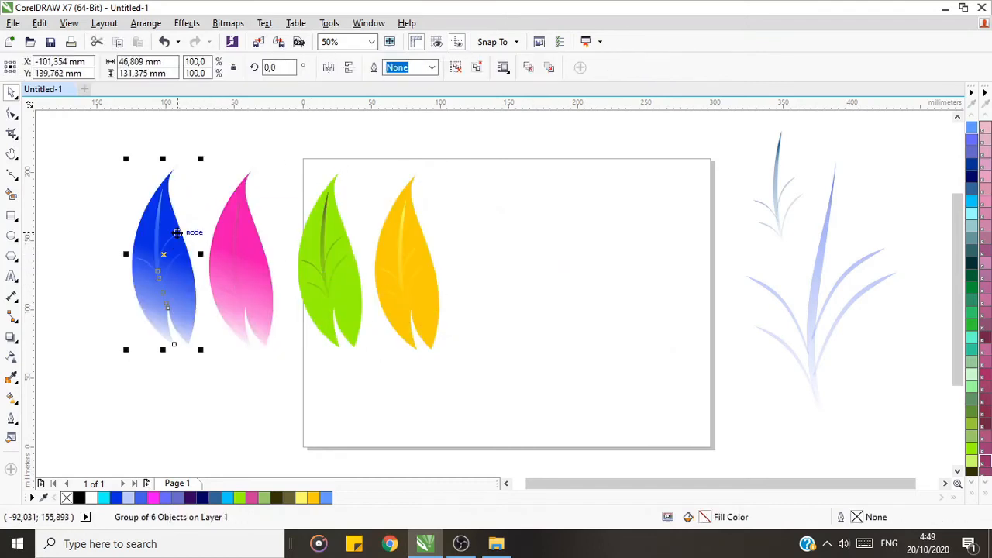
drag(181, 250, 510, 277)
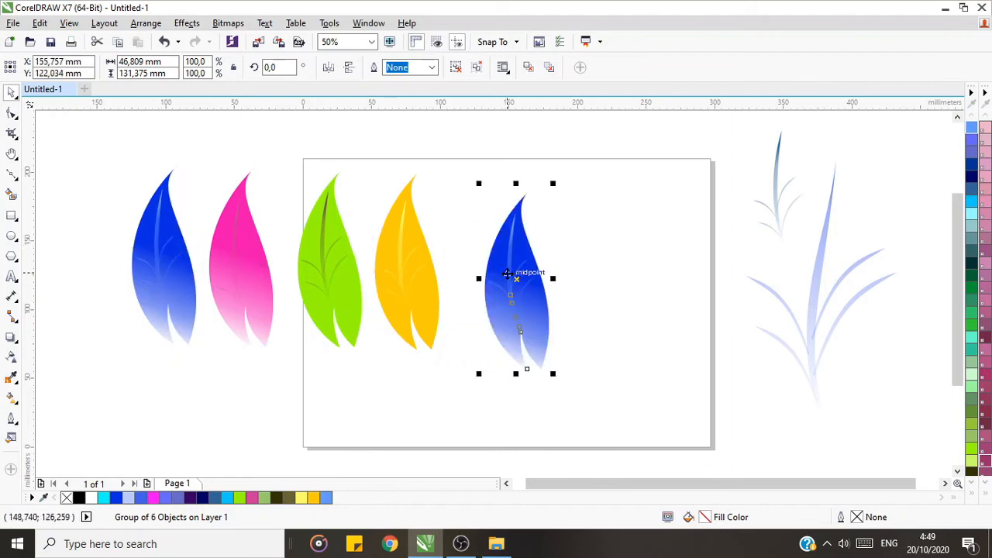
click(516, 281)
drag(552, 185, 501, 179)
click(567, 281)
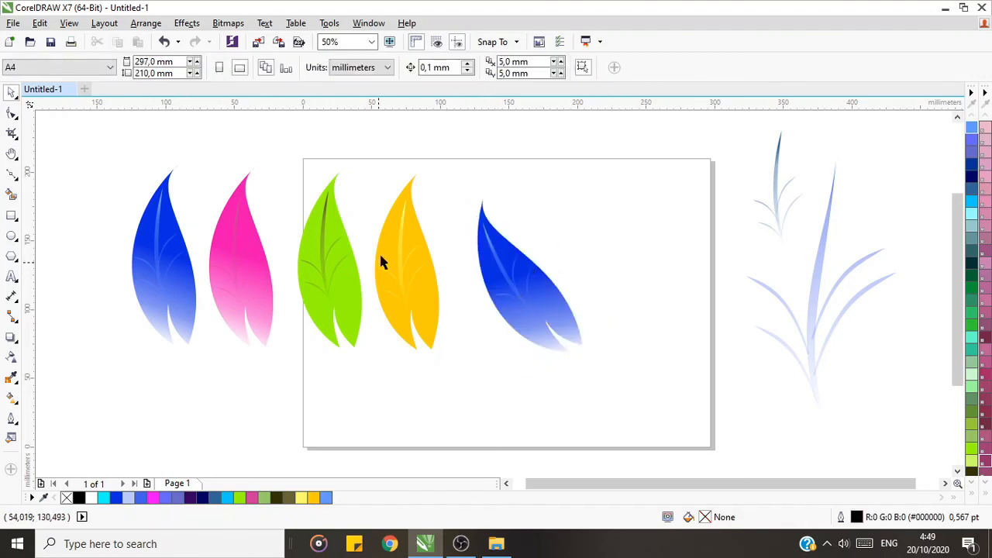
Step: Place a copy of the yellow leaf over the blue copy and rotate it clockwise to about 327.6°
click(390, 231)
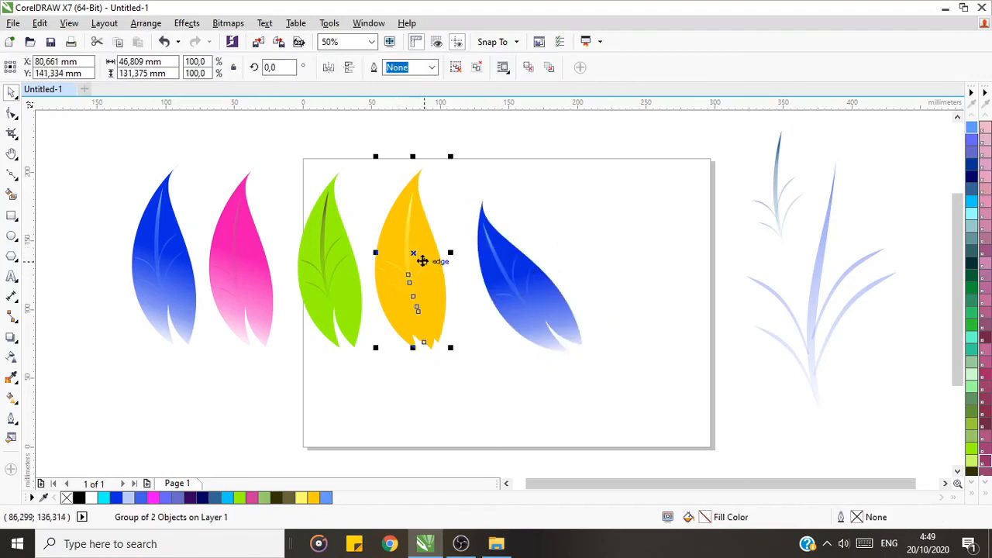
drag(415, 254, 514, 253)
click(515, 253)
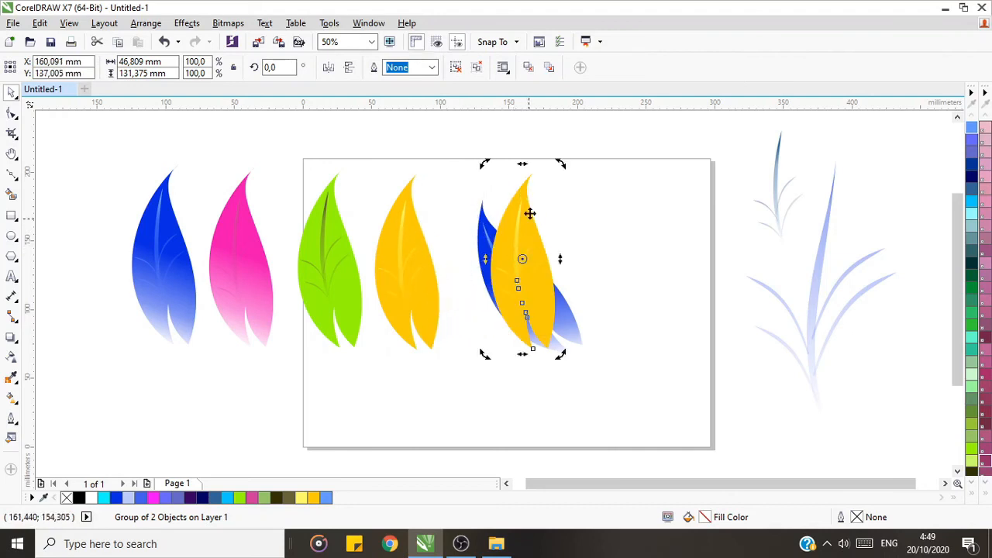
drag(556, 161, 611, 195)
click(527, 261)
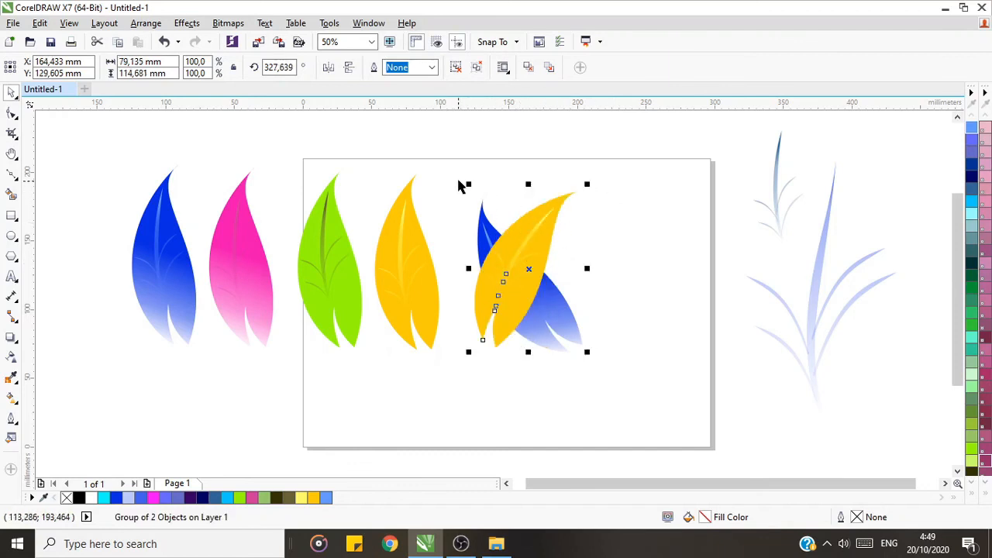
Step: Shrink the rotated yellow leaf and move it to the right of the blue copy so their bases meet
drag(470, 183, 496, 224)
drag(537, 296, 589, 290)
click(284, 267)
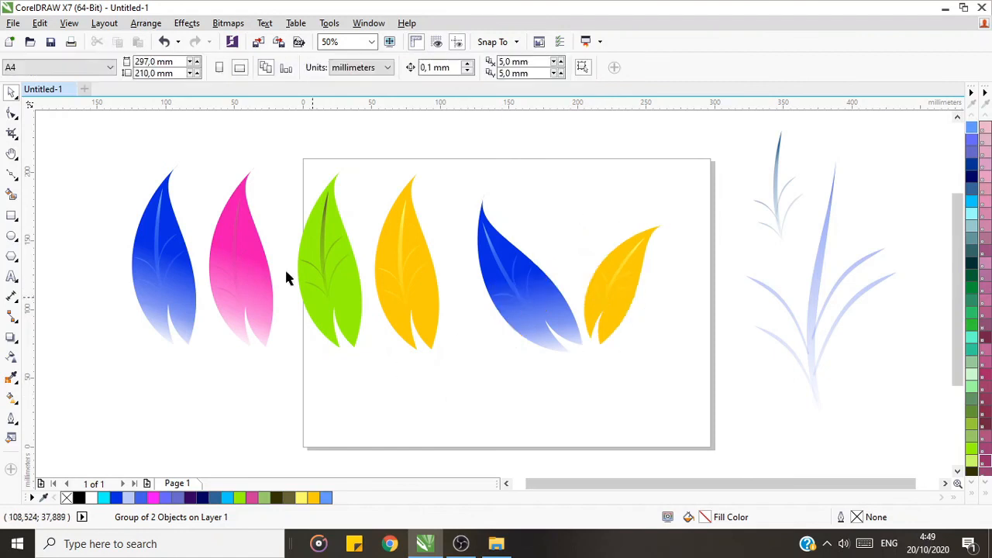
Step: Move the original green and yellow leaves off the page to its left
drag(272, 161, 470, 380)
drag(416, 292, 155, 370)
click(300, 370)
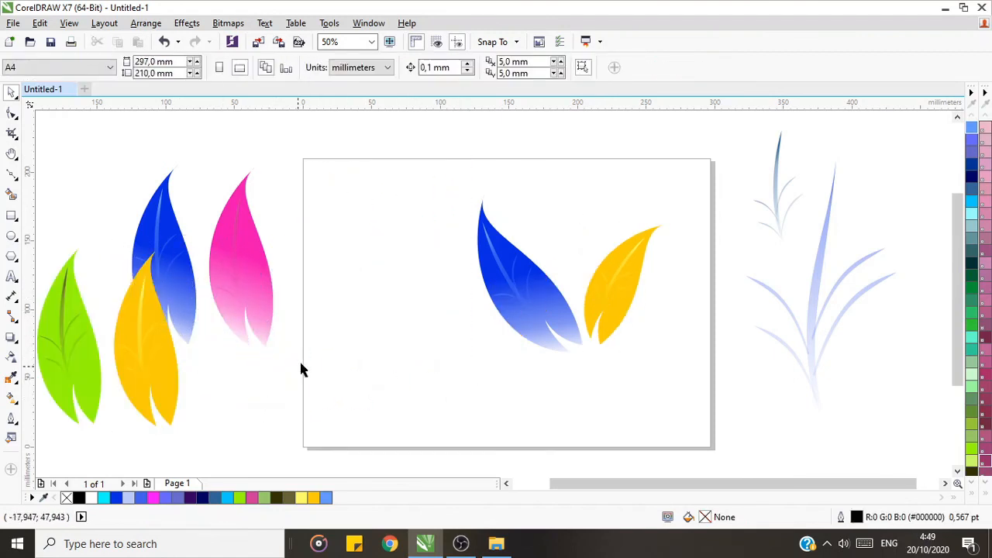
Step: Move the blue and yellow leaf pair together up and left on the page
drag(423, 160, 677, 383)
click(654, 321)
drag(410, 166, 671, 382)
drag(600, 297, 506, 271)
click(619, 256)
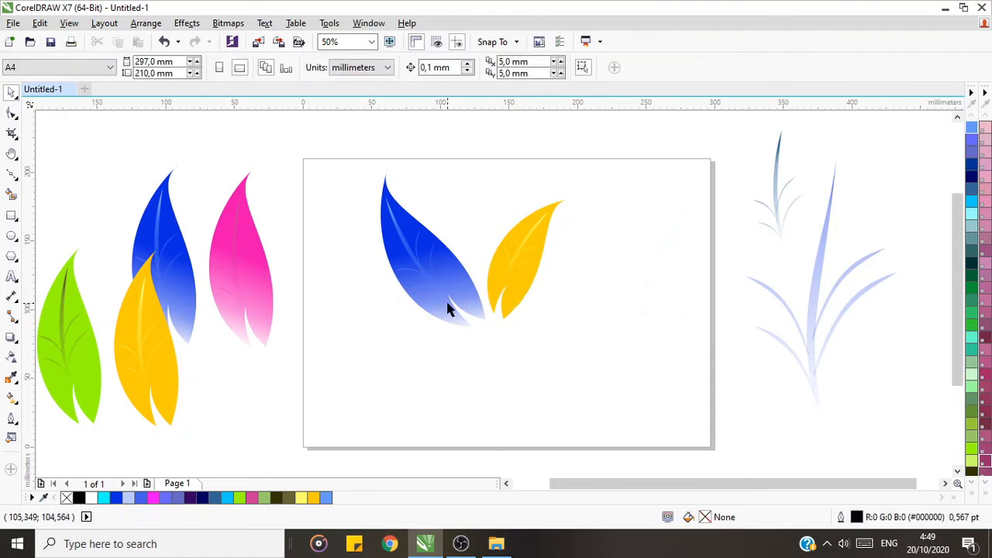
Step: Place a copy of the green leaf on the page, mirror it horizontally and rotate it to about 130.4°
click(63, 321)
drag(67, 328, 457, 349)
click(461, 346)
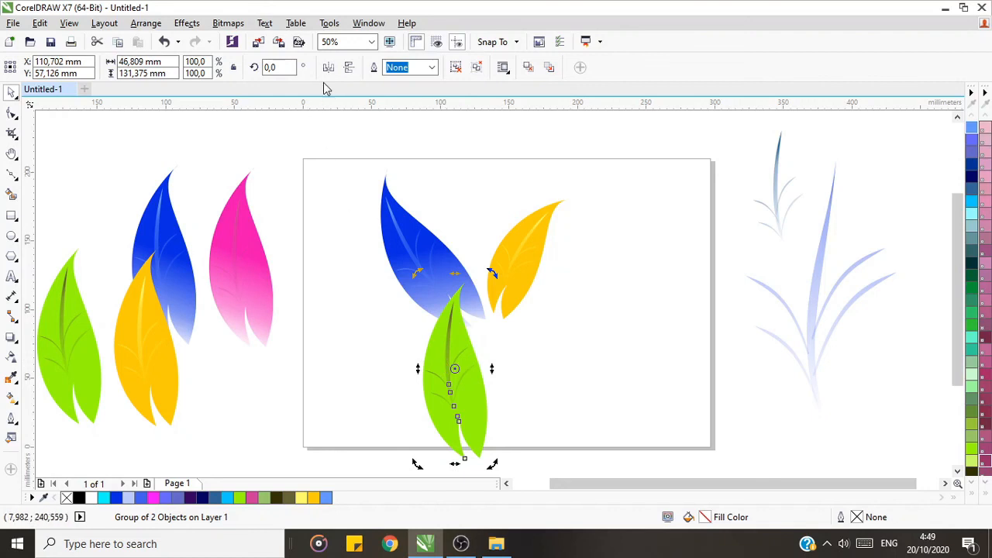
click(349, 68)
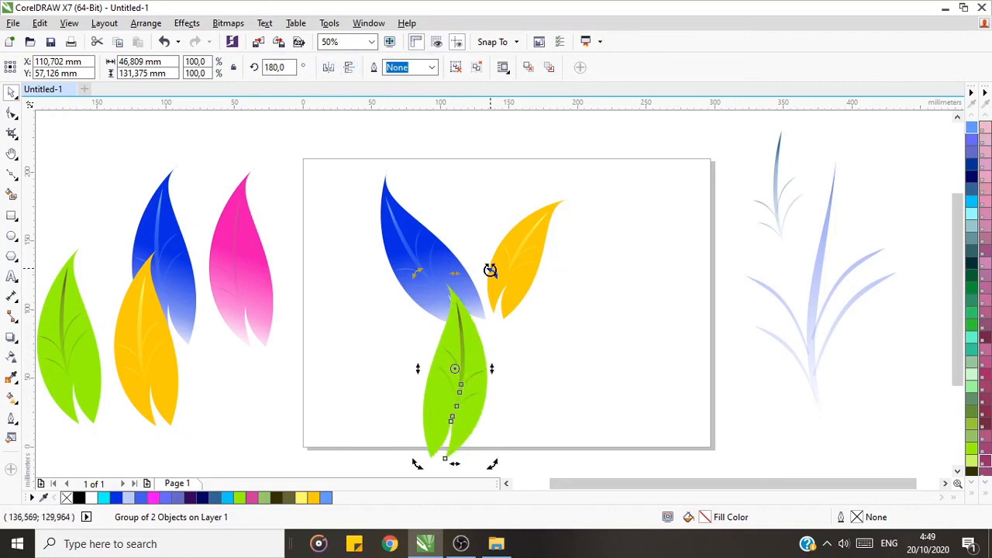
drag(490, 270, 510, 350)
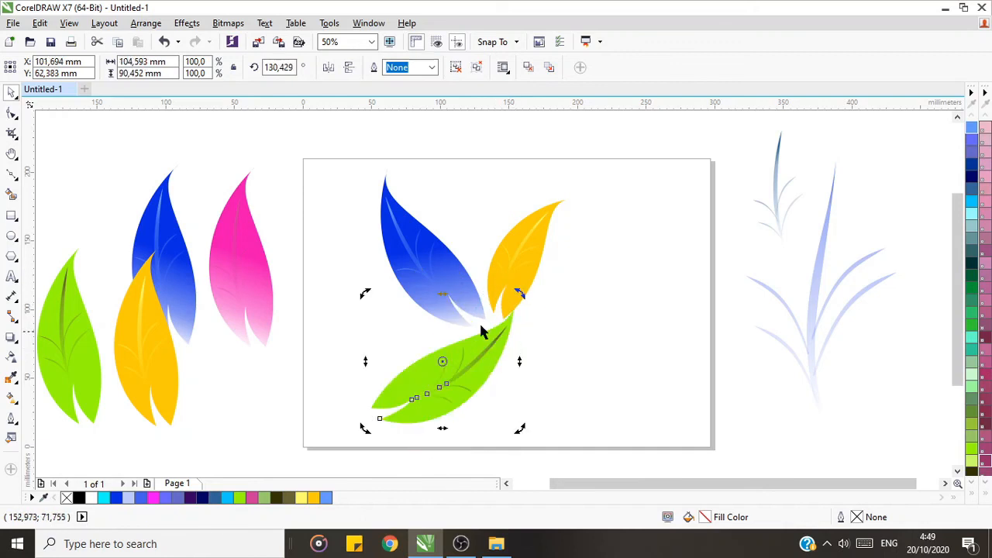
Step: Scale the green leaf copy down to about 41% and move it beneath the yellow leaf
click(438, 366)
drag(365, 294, 452, 357)
drag(480, 411, 524, 332)
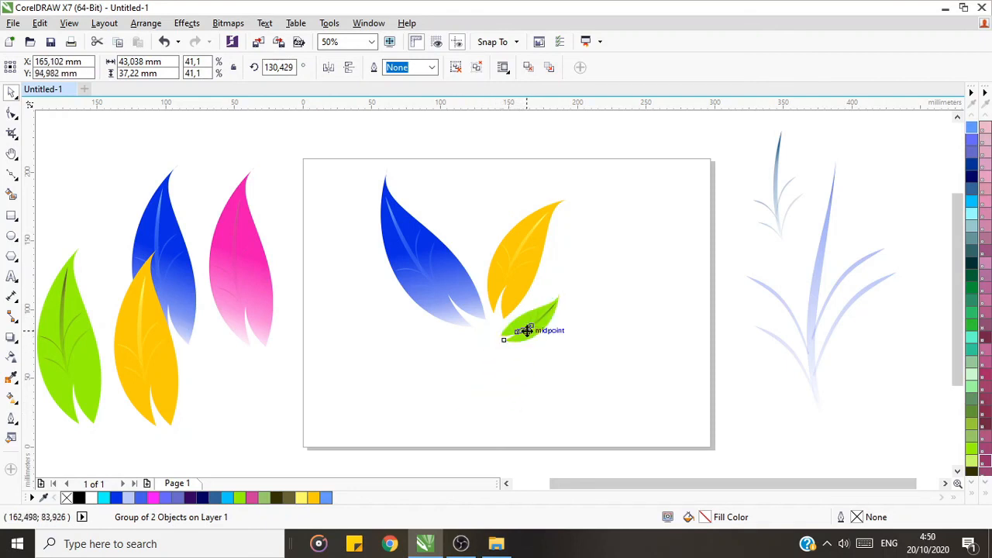
Step: Rotate the small green leaf to about 124.8° and enlarge it to about 47.9%
click(527, 327)
drag(567, 287, 569, 291)
click(564, 317)
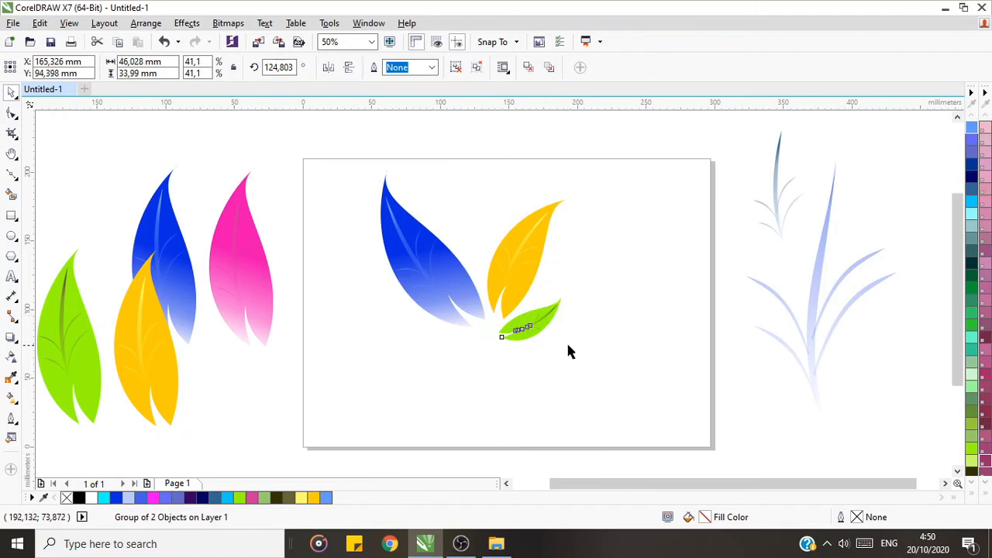
mouse_move(587, 358)
mouse_down()
mouse_move(572, 346)
mouse_move(578, 354)
mouse_up()
click(527, 327)
click(532, 329)
click(535, 320)
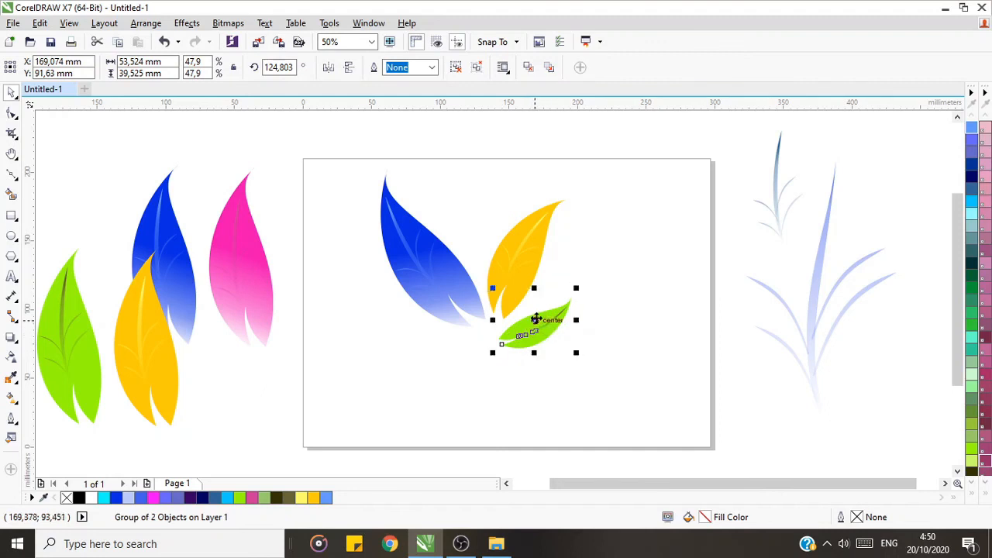
Step: Rotate the small green leaf slightly further clockwise
click(591, 308)
click(548, 327)
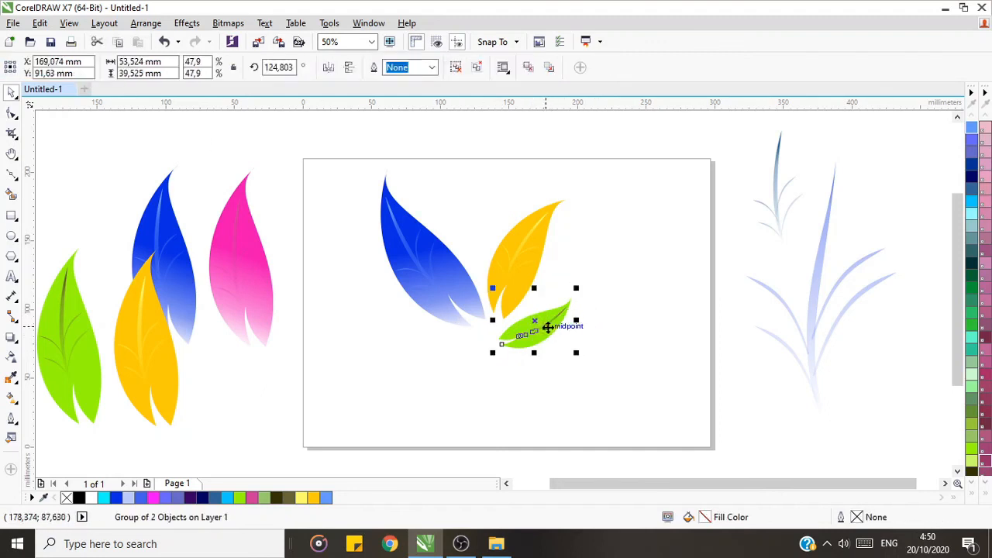
click(527, 324)
drag(576, 353, 571, 358)
click(570, 321)
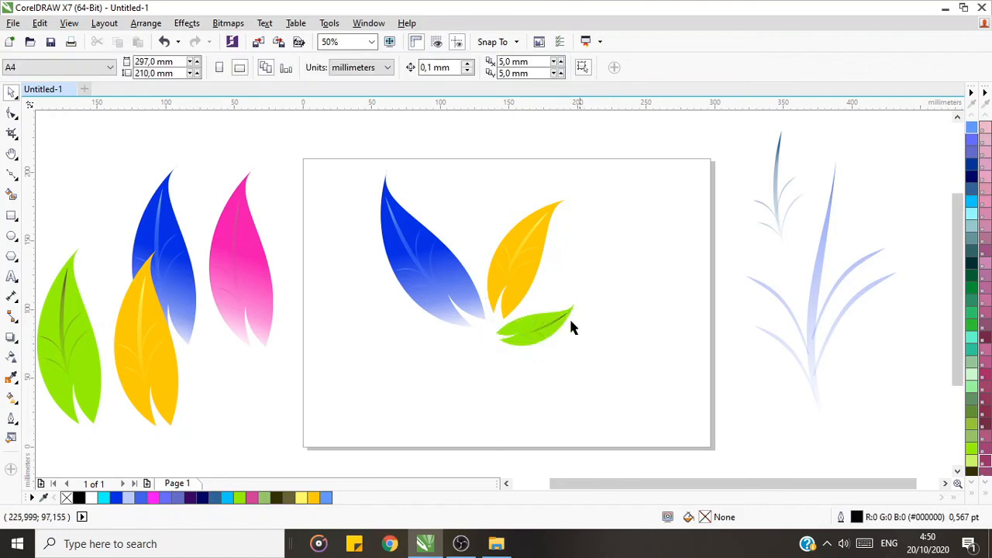
Step: Nudge the small green leaf into position so its base meets the bases of the blue and yellow leaves
click(540, 323)
mouse_move(537, 323)
mouse_down()
mouse_move(545, 320)
mouse_move(538, 325)
mouse_up()
click(595, 337)
click(544, 325)
key(Left)
key(Down)
key(Down)
key(Down)
key(Down)
key(Down)
key(Down)
click(364, 282)
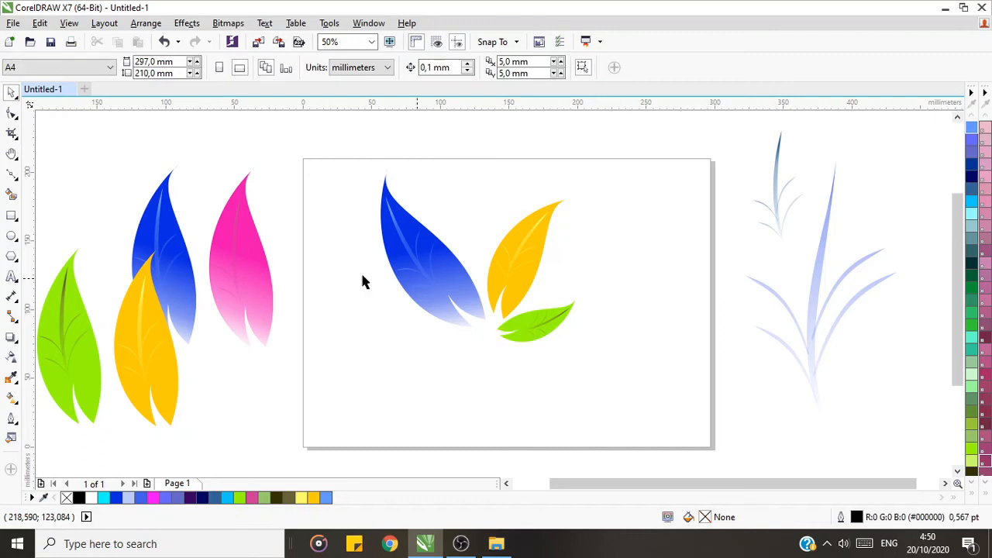
Step: Place a copy of the pink leaf over the blue leaf's lower left and rotate it counterclockwise to about 9°
click(259, 264)
drag(259, 263, 396, 328)
click(396, 327)
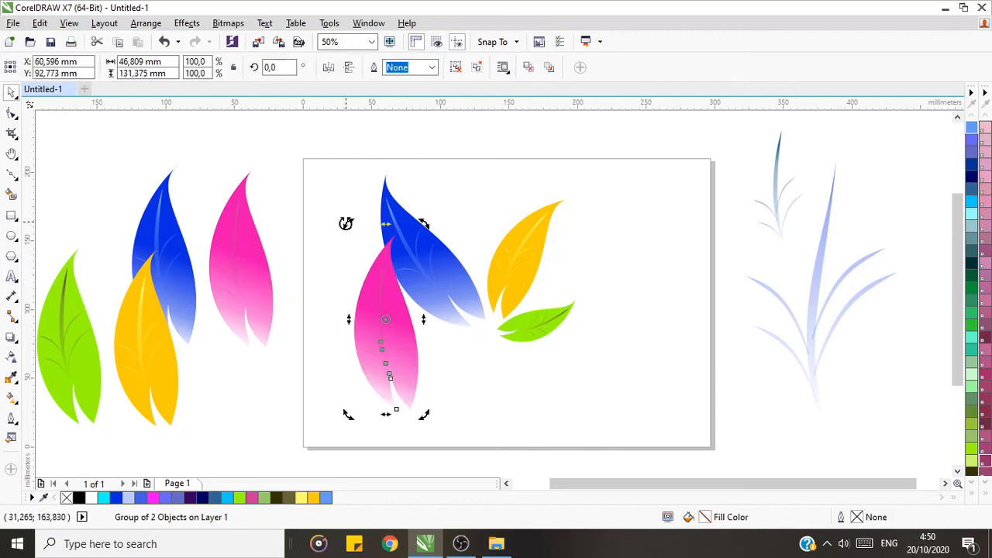
drag(346, 223, 324, 322)
click(357, 302)
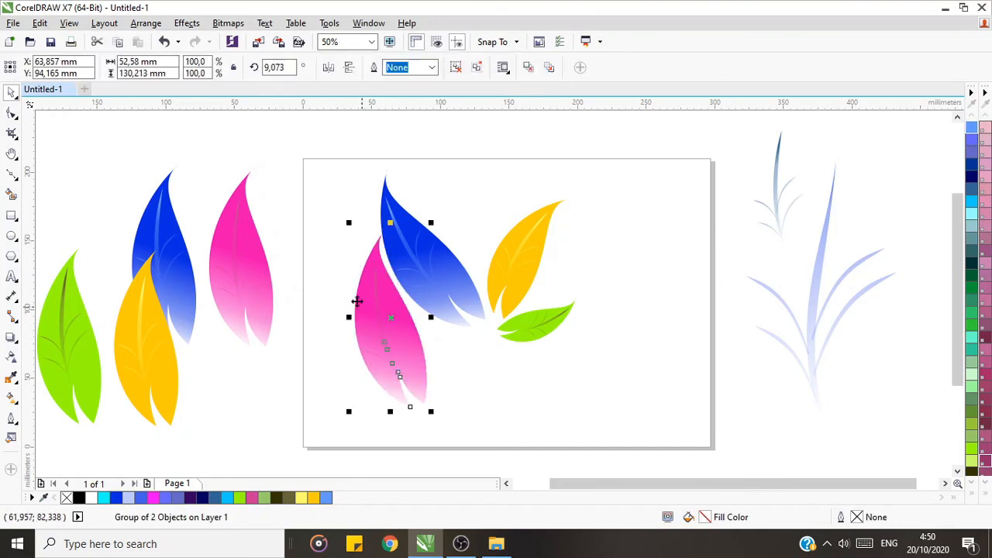
Step: Scale the pink copy to about 82%, rotate it to about 115.8° and place it below the blue leaf
drag(346, 222, 374, 374)
click(405, 328)
drag(371, 358, 449, 370)
click(449, 371)
drag(497, 401, 508, 397)
click(508, 398)
click(454, 354)
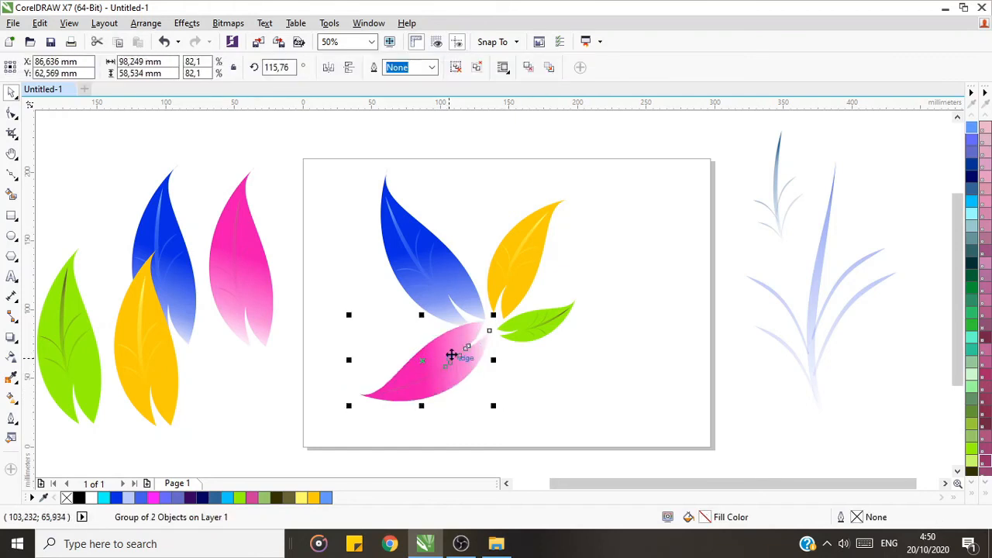
Step: Rotate the pink leaf below the blue one to about 111° and scale it down to about 56.3%
click(450, 366)
drag(492, 405, 484, 407)
click(462, 366)
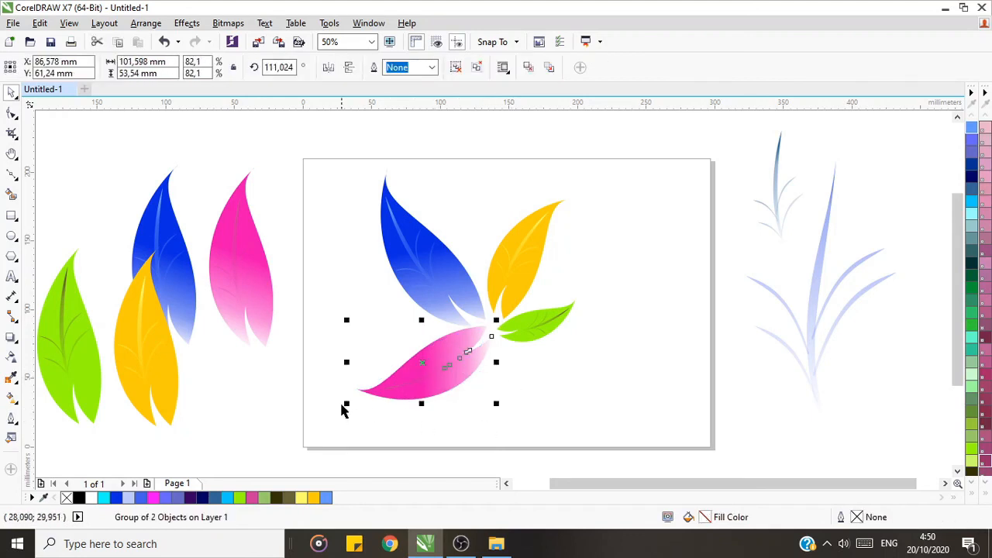
drag(346, 402, 393, 376)
click(758, 273)
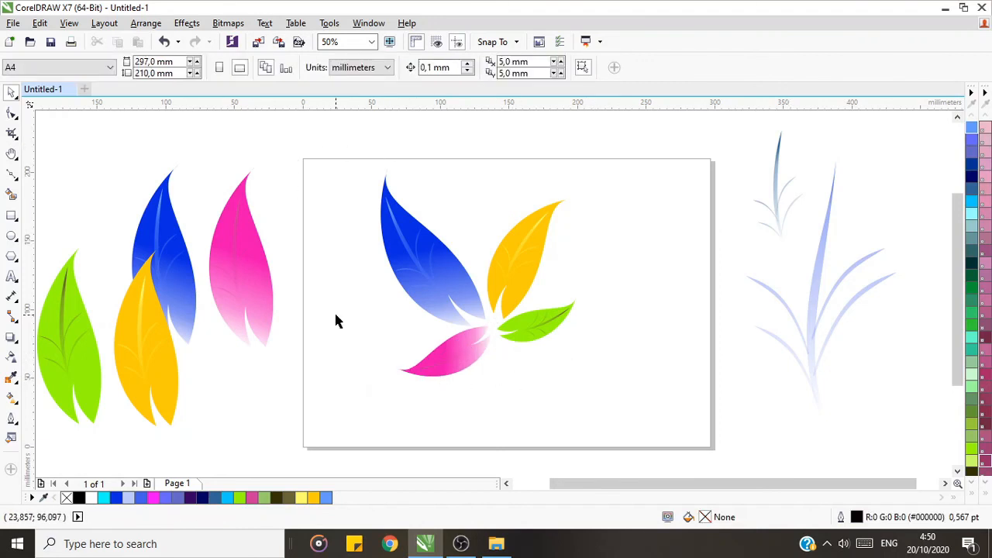
Step: Copy the small pink leaf between the blue and yellow leaves and rotate it upright to about 339°
click(474, 351)
drag(474, 351, 482, 222)
click(491, 230)
click(454, 248)
click(484, 221)
drag(510, 168, 515, 172)
click(473, 194)
click(475, 229)
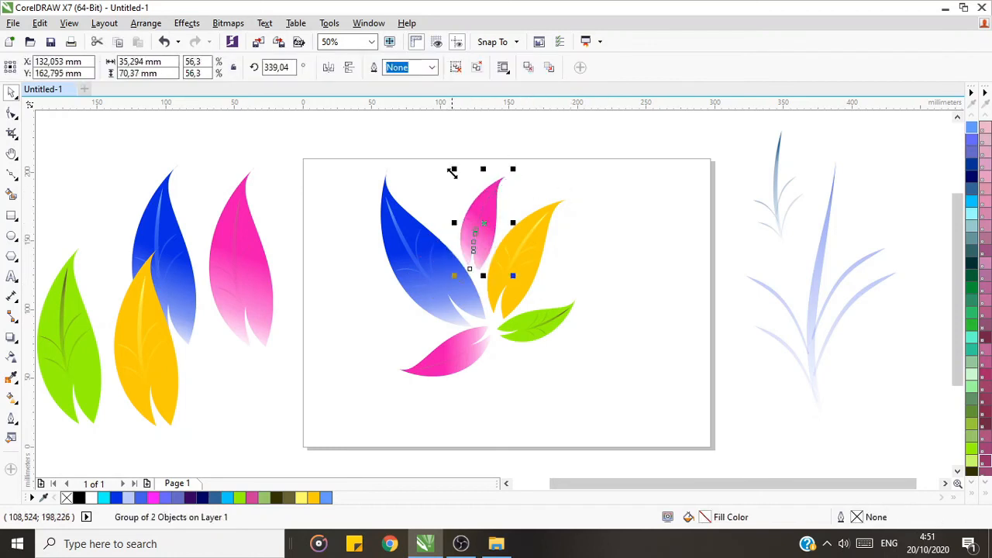
Step: Shrink the upright pink leaf and adjust its rotation to fit the gap between the blue and yellow leaves
drag(452, 173, 464, 193)
click(478, 222)
drag(513, 276, 518, 271)
drag(487, 235, 504, 374)
click(484, 244)
Step: Duplicate the yellow leaf, flip it vertically, scale it to about 58% and place it below the arrangement's centre
click(542, 242)
key(KP_Add)
click(349, 68)
drag(572, 461, 552, 434)
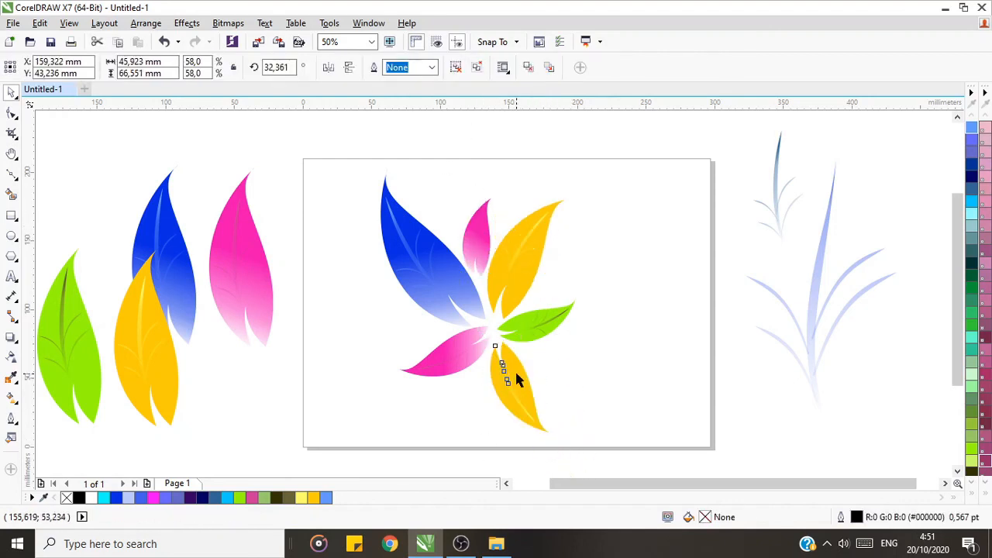
Step: Duplicate the green leaf, mirror it to point left, shrink it and place it between the blue and pink leaves
click(620, 345)
click(555, 341)
key(KP_Add)
click(348, 68)
drag(542, 321, 420, 327)
click(349, 68)
click(329, 68)
drag(367, 294, 384, 296)
drag(428, 333, 431, 333)
Step: Copy and mirror the large blue leaf, shrink it to about 26.8% and place it between the yellow and green leaves
click(419, 250)
click(328, 68)
click(330, 68)
drag(382, 156, 448, 227)
click(329, 68)
drag(485, 294, 564, 280)
drag(530, 239, 560, 263)
click(547, 290)
Step: Duplicate the small blue leaf below the lower pink leaf and mirror it so its tip points down and left
drag(559, 311, 465, 394)
click(551, 289)
key(ctrl+d)
click(329, 68)
click(328, 68)
click(349, 68)
click(482, 390)
click(484, 376)
click(329, 68)
Step: Position the duplicated small blue leaf in the gap between the lower pink and yellow leaves
click(481, 414)
drag(483, 418, 479, 377)
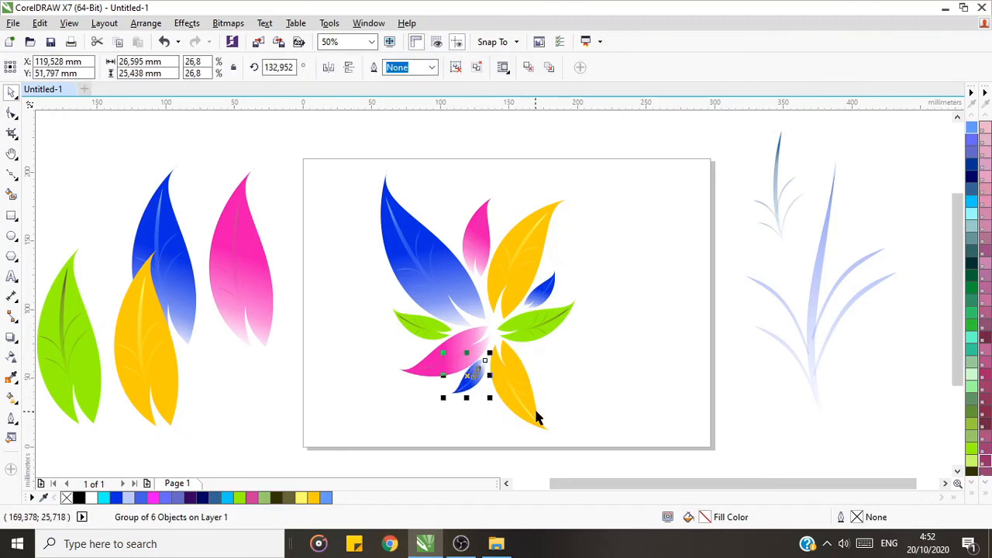
key(Up)
key(Up)
Step: Duplicate the lower pink leaf, turn and shrink it, and place it between the right green and lower yellow leaves
click(463, 337)
key(ctrl+d)
click(561, 376)
drag(482, 351, 561, 333)
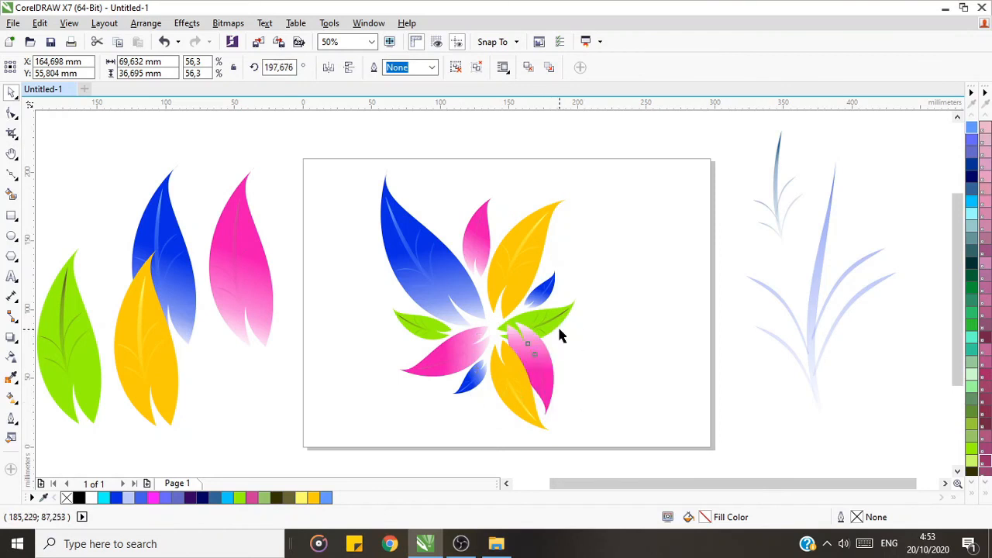
drag(534, 367, 596, 358)
click(596, 357)
drag(562, 308, 563, 366)
drag(598, 424, 575, 395)
click(591, 402)
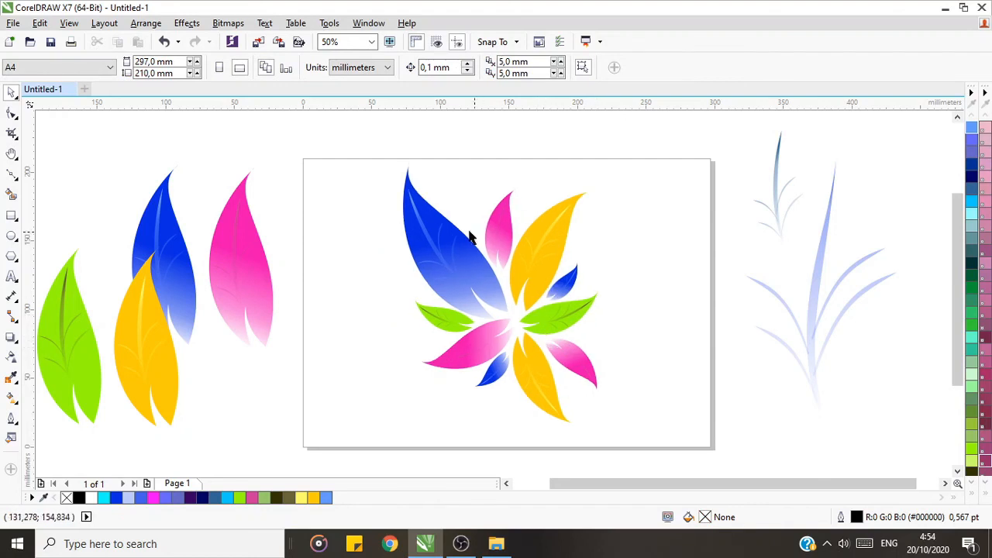
Step: Select the whole leaf arrangement and shift it slightly downward on the page
click(468, 248)
drag(366, 148, 638, 439)
drag(520, 299, 514, 311)
click(617, 300)
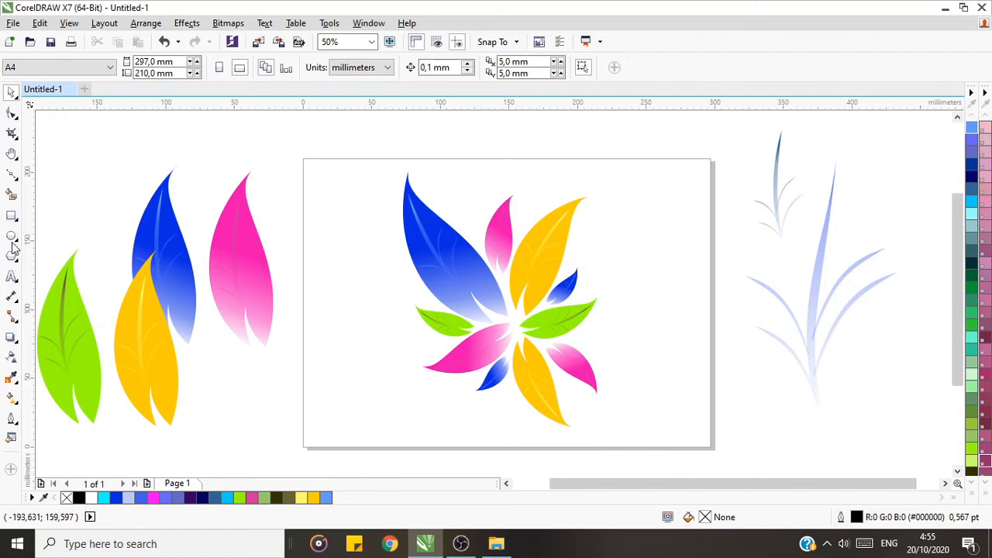
click(11, 216)
click(10, 94)
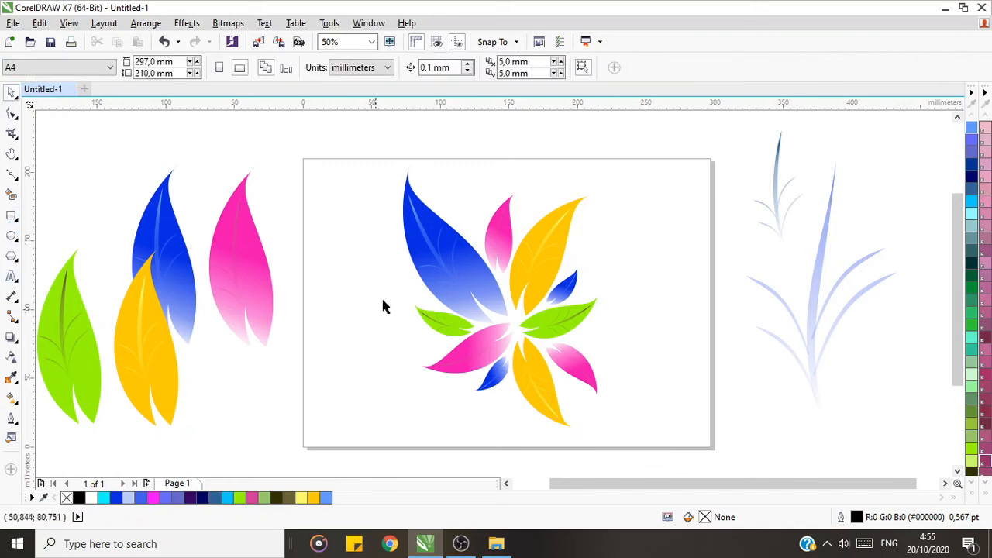